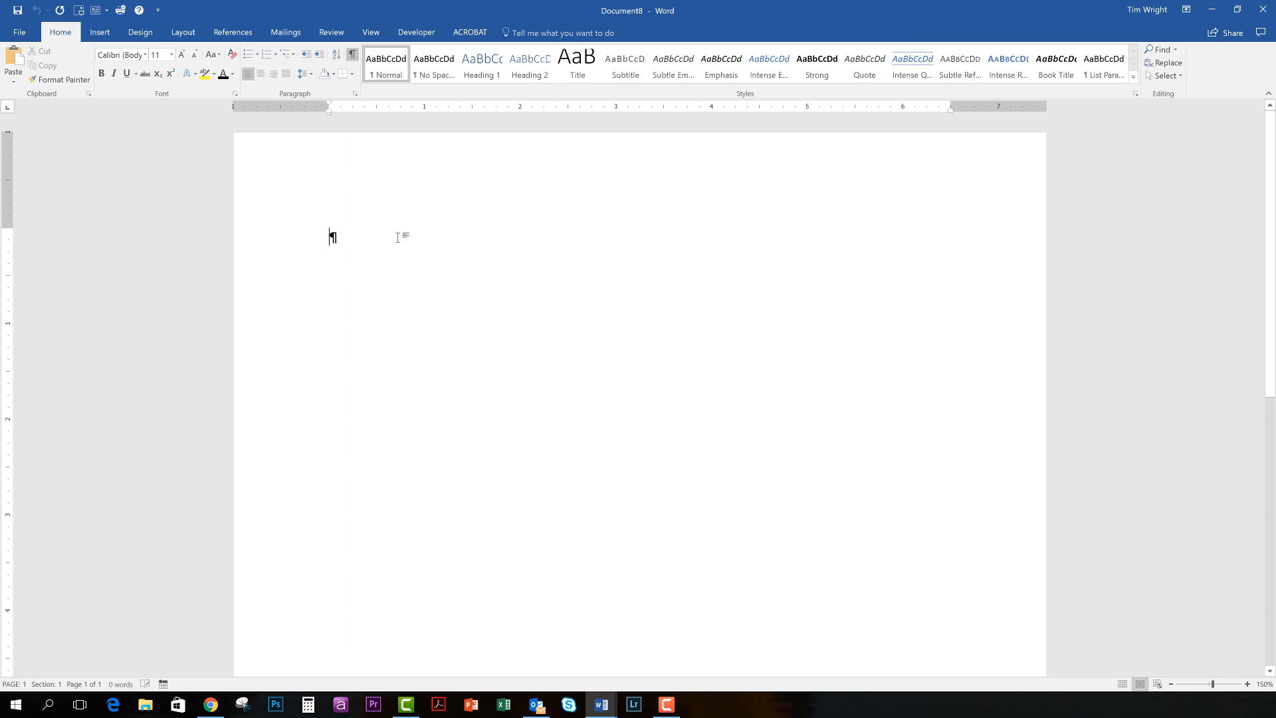
- Fill the blank document with 30 paragraphs of five-sentence sample text using =rand(30,5)
scroll(399, 237, "down", 3)
scroll(398, 237, "up", 3)
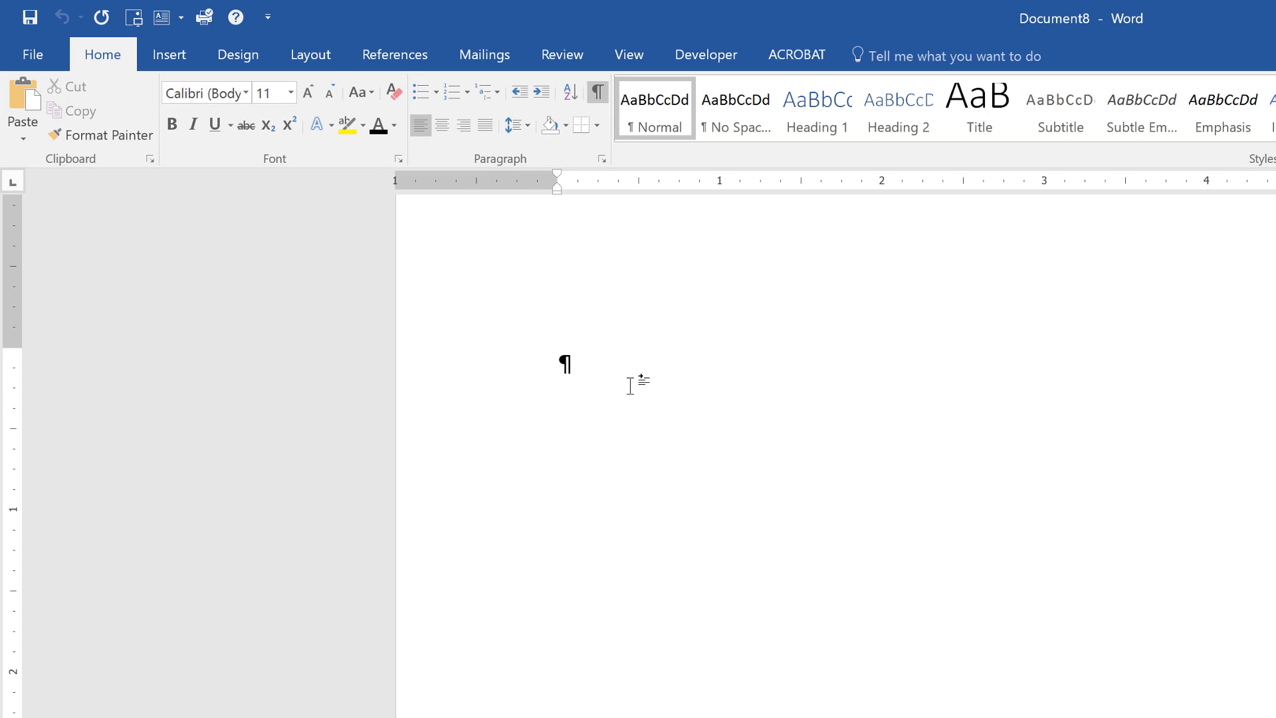
type("=rand()")
left_click(629, 367)
type("30")
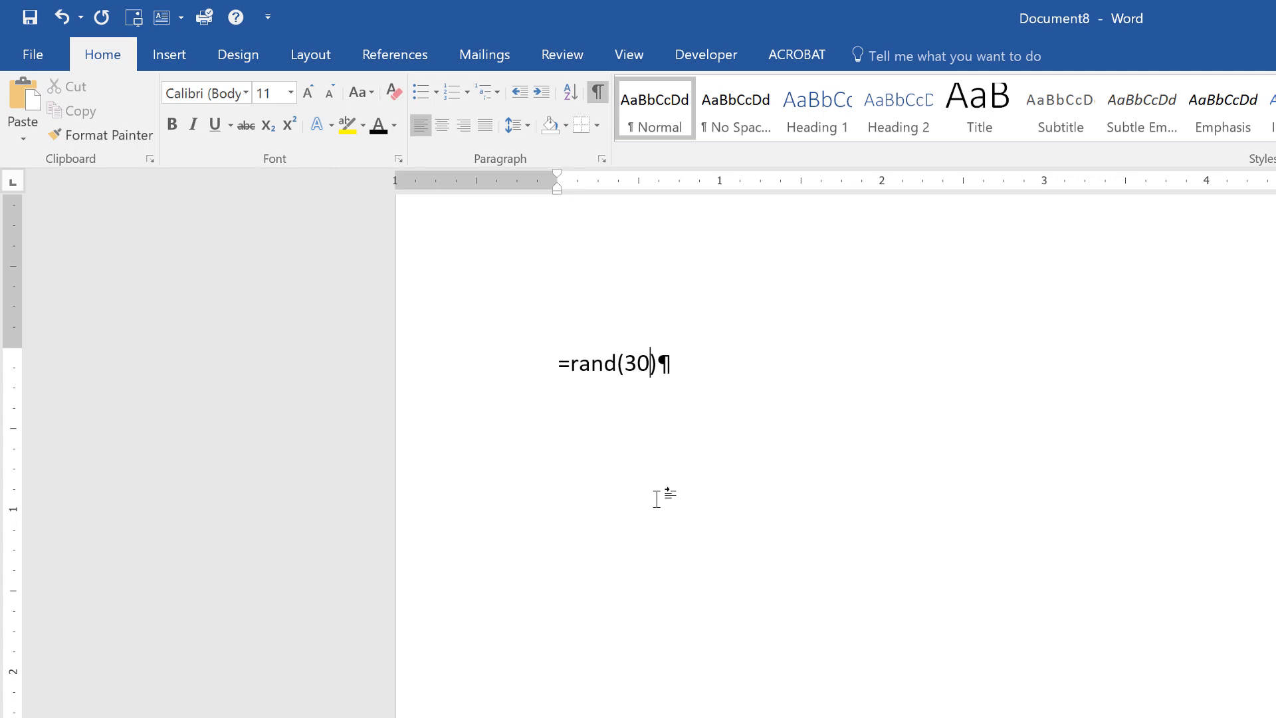
type(",5")
left_click(702, 365)
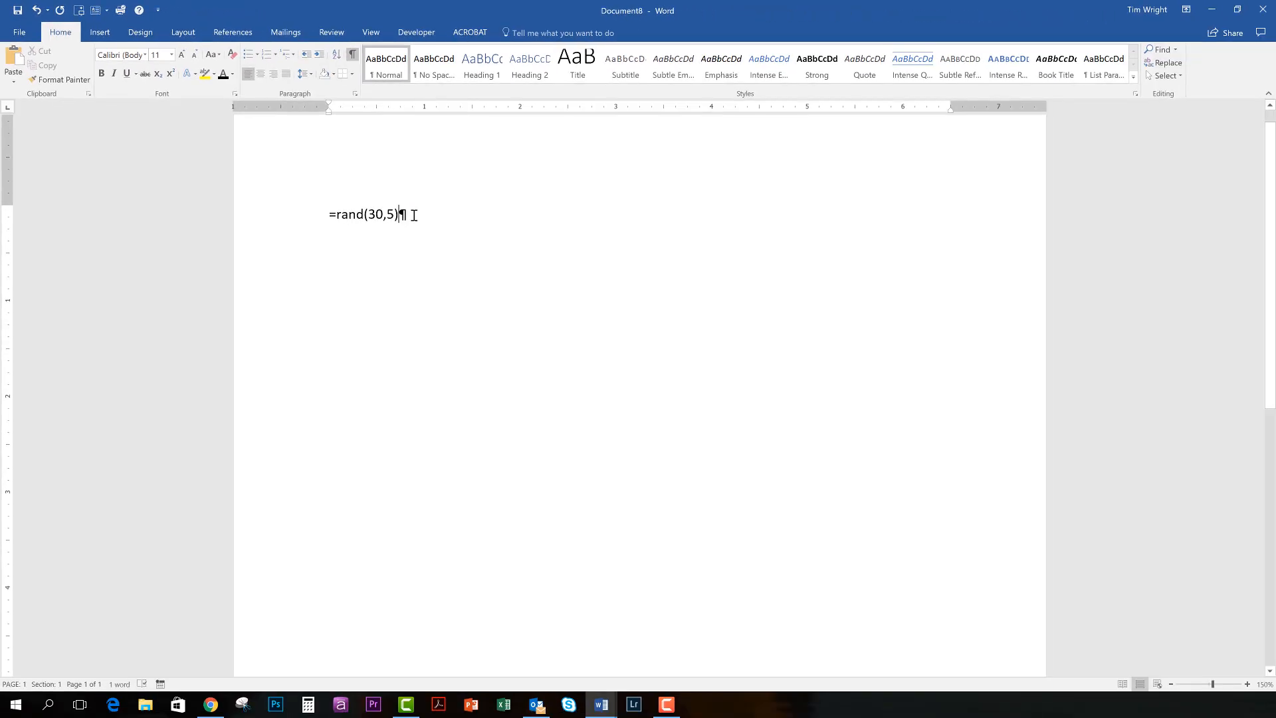
key("Return")
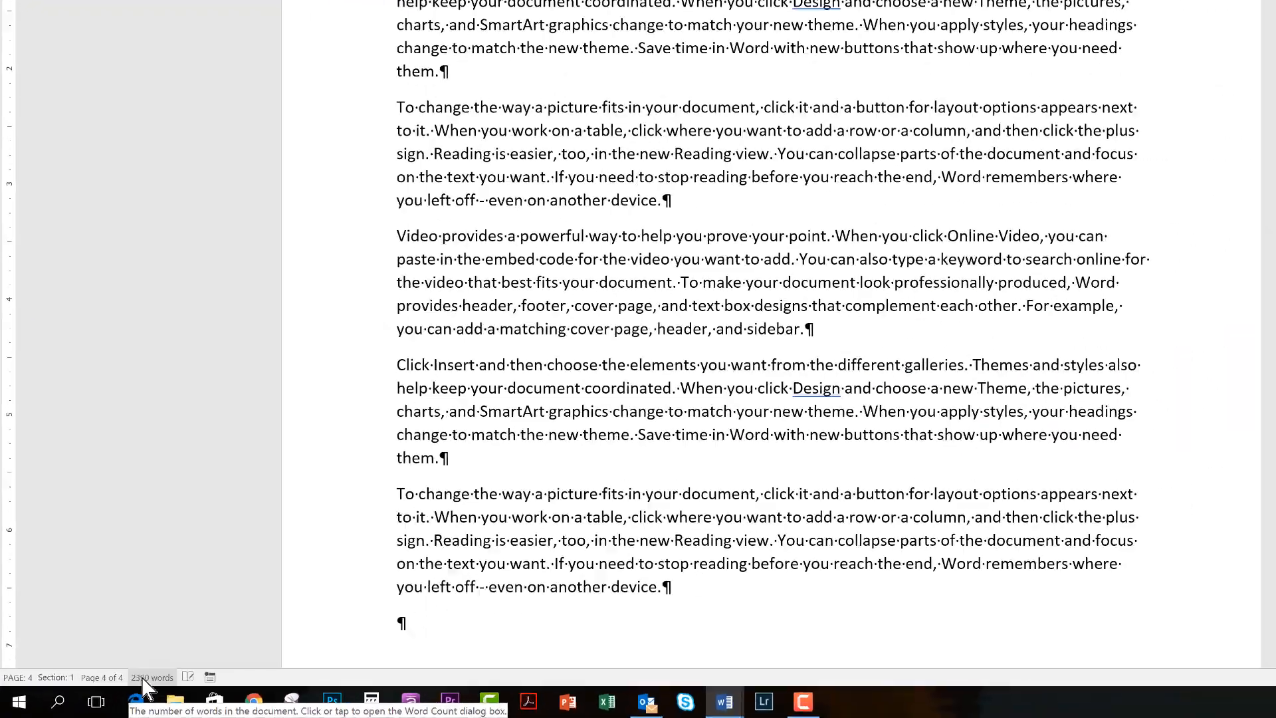
- Add the line "Title" above the first paragraph of the document and apply the Title style to it
scroll(560, 373, "up", 10)
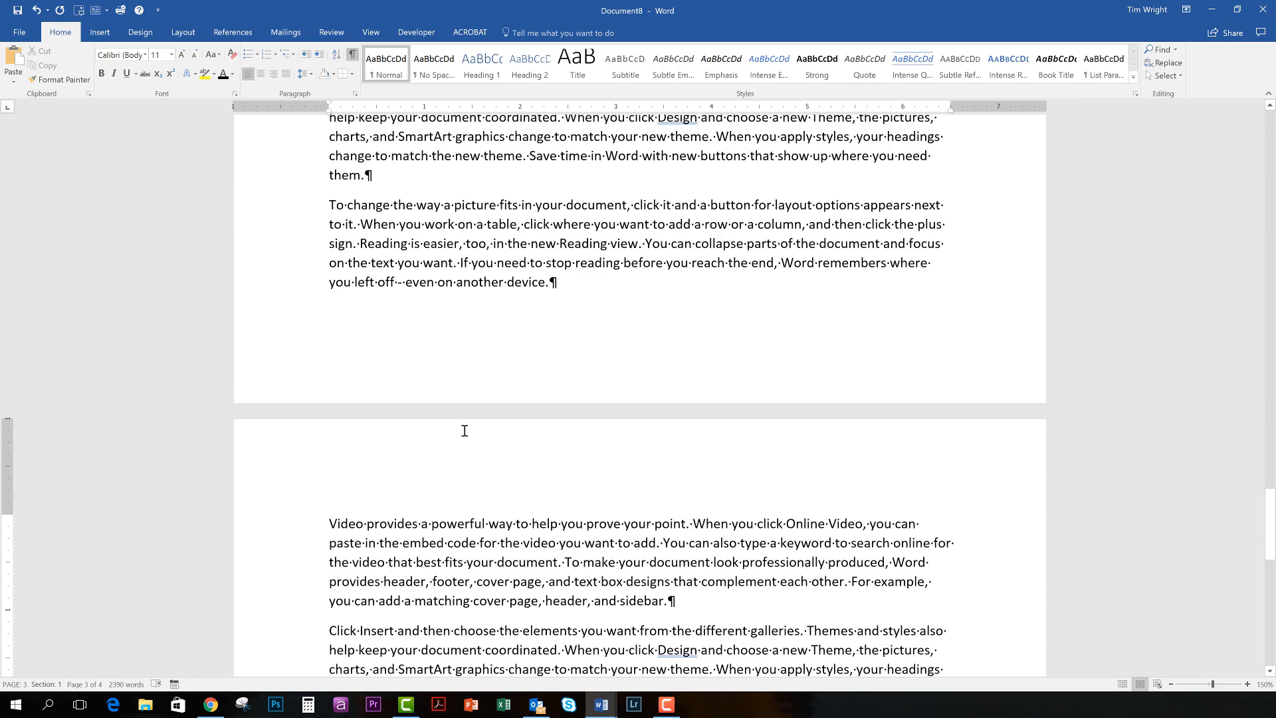
key("ctrl+Home")
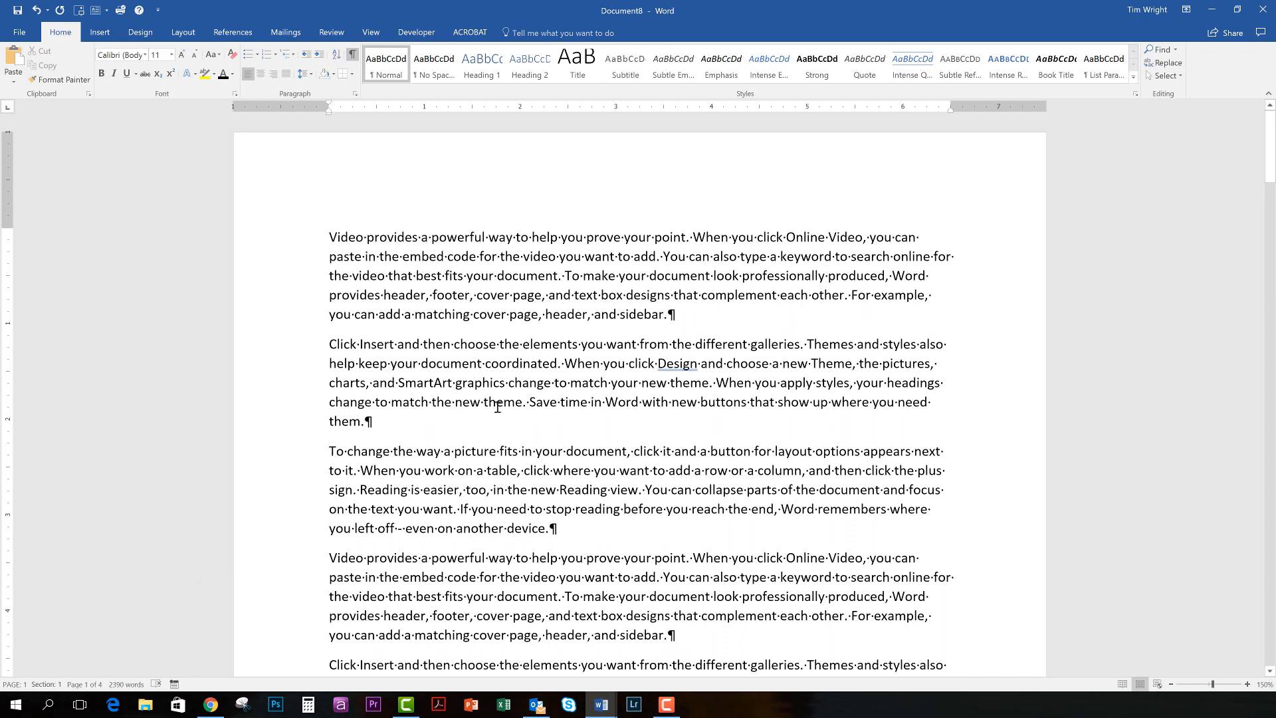
key("Return")
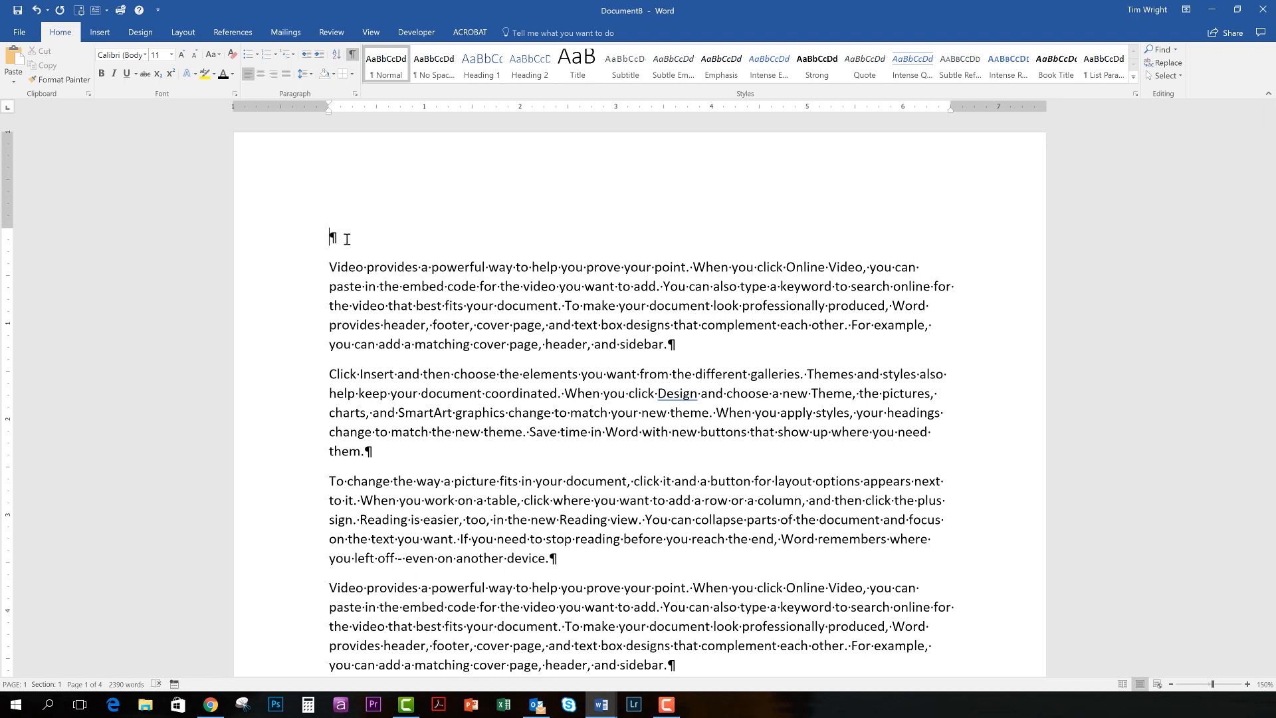
type("Title")
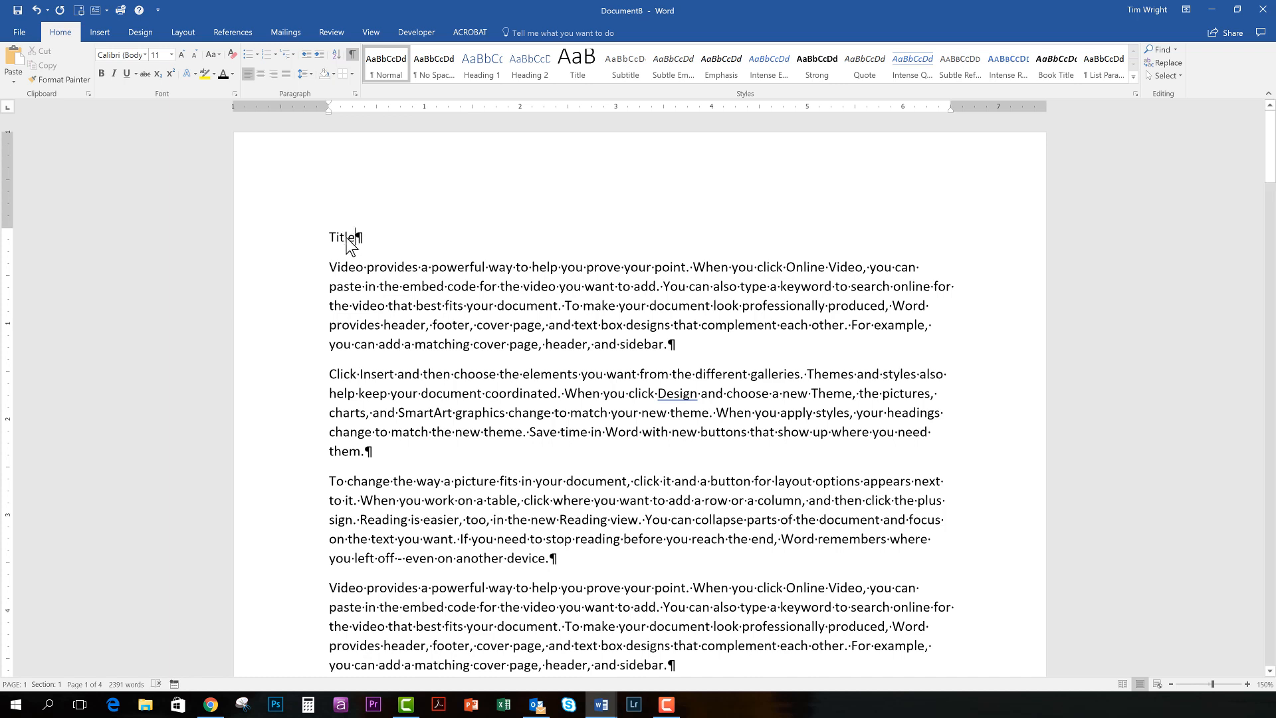
left_click_drag(346, 238, 335, 238)
left_click(335, 239)
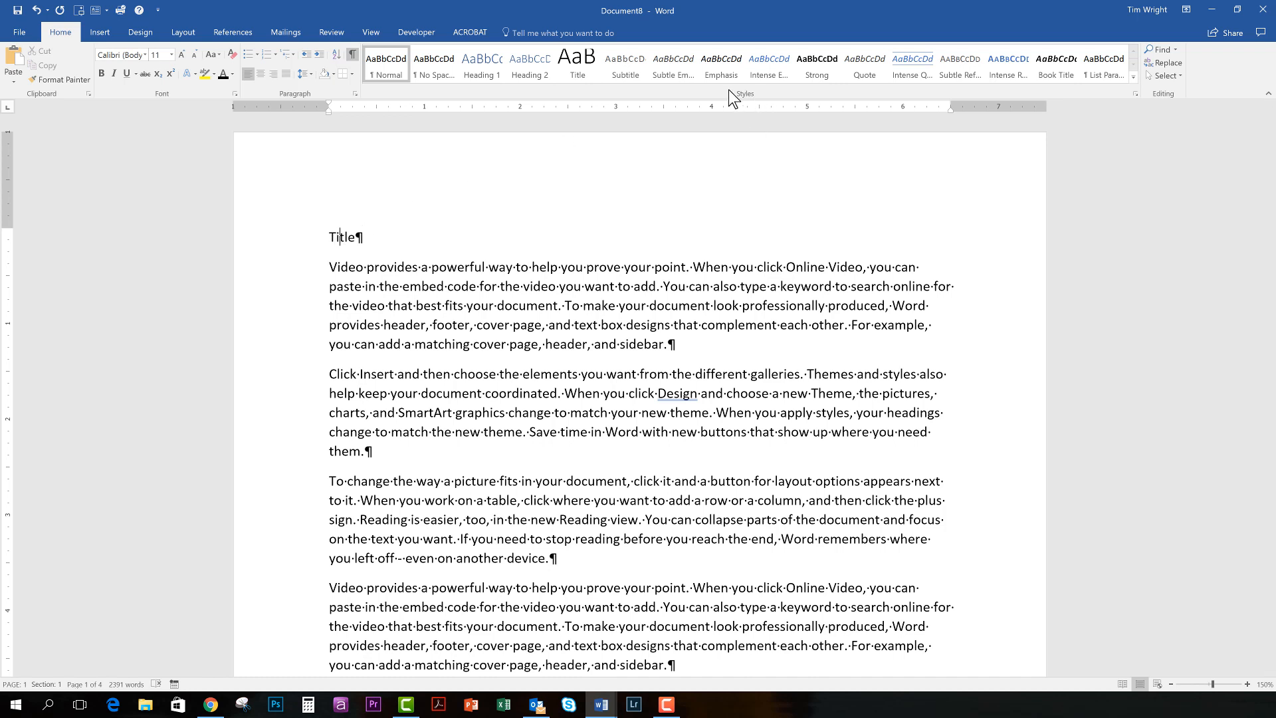
left_click(578, 63)
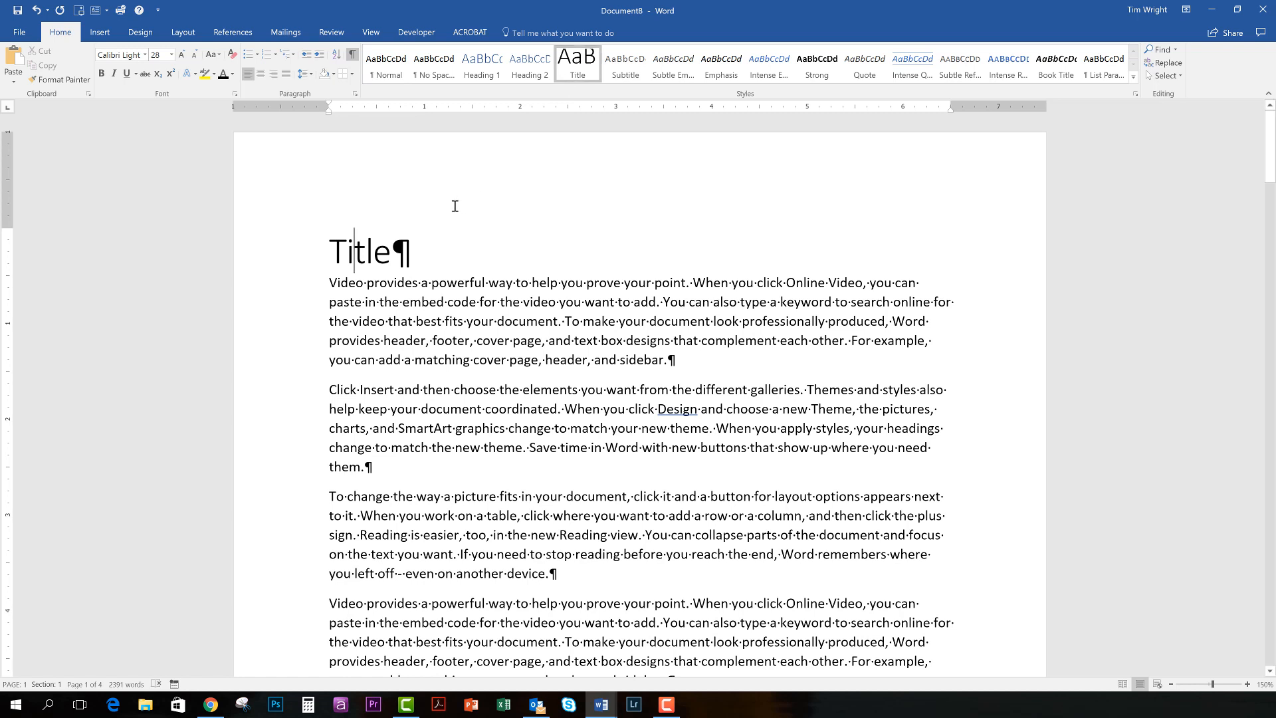
- Insert an empty paragraph below the title and a page break before the body text
left_click(332, 286)
key("Return")
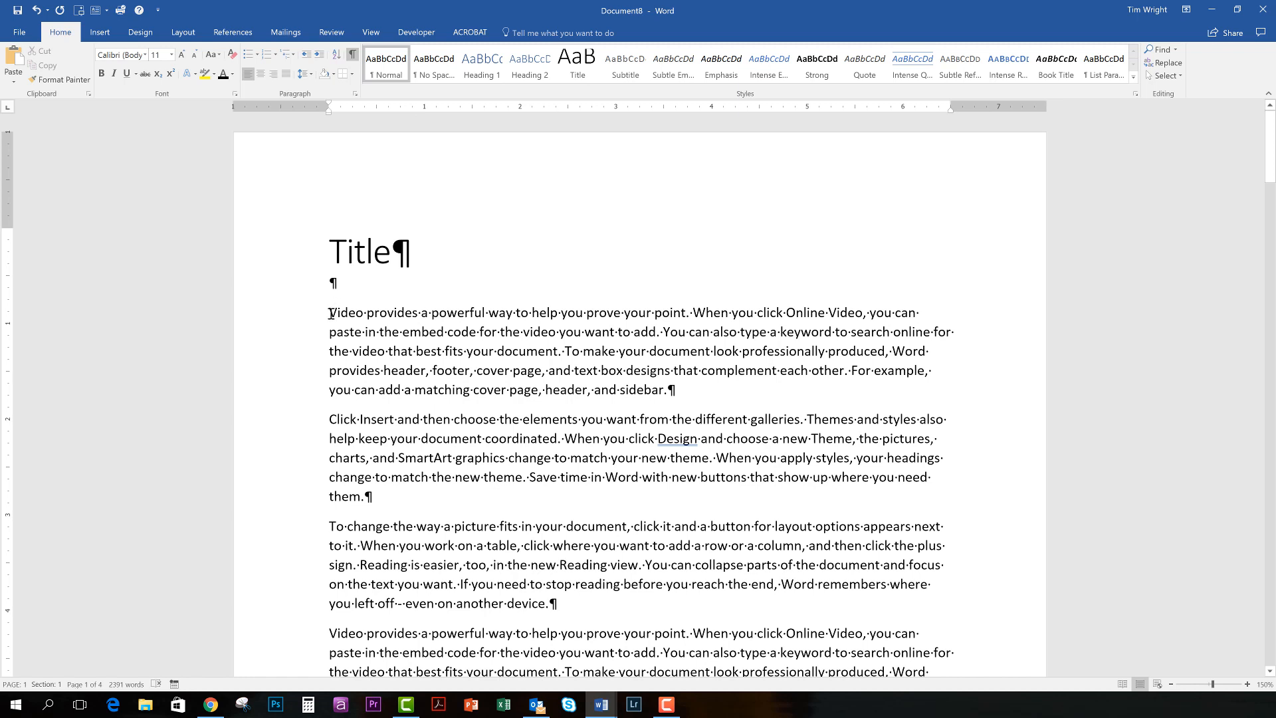
key("ctrl+Return")
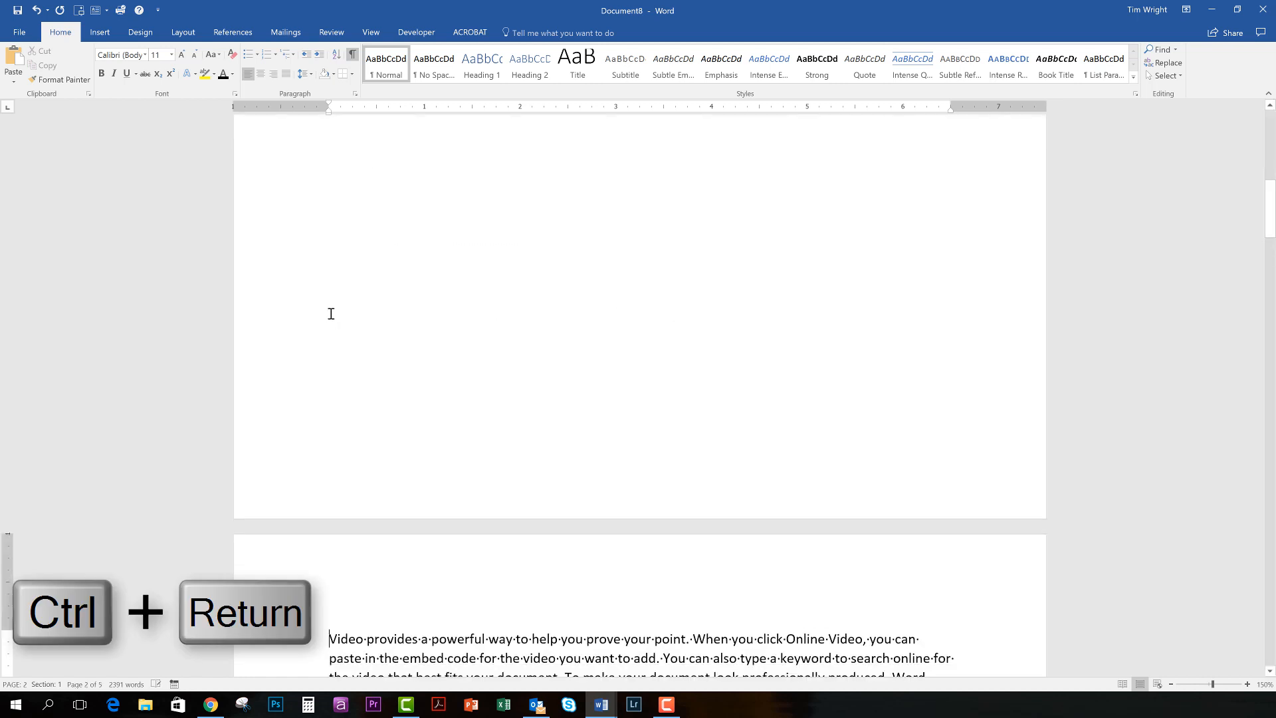
- Extend the title to read "Title Of Document" and centre it on the page
scroll(331, 313, "up", 10)
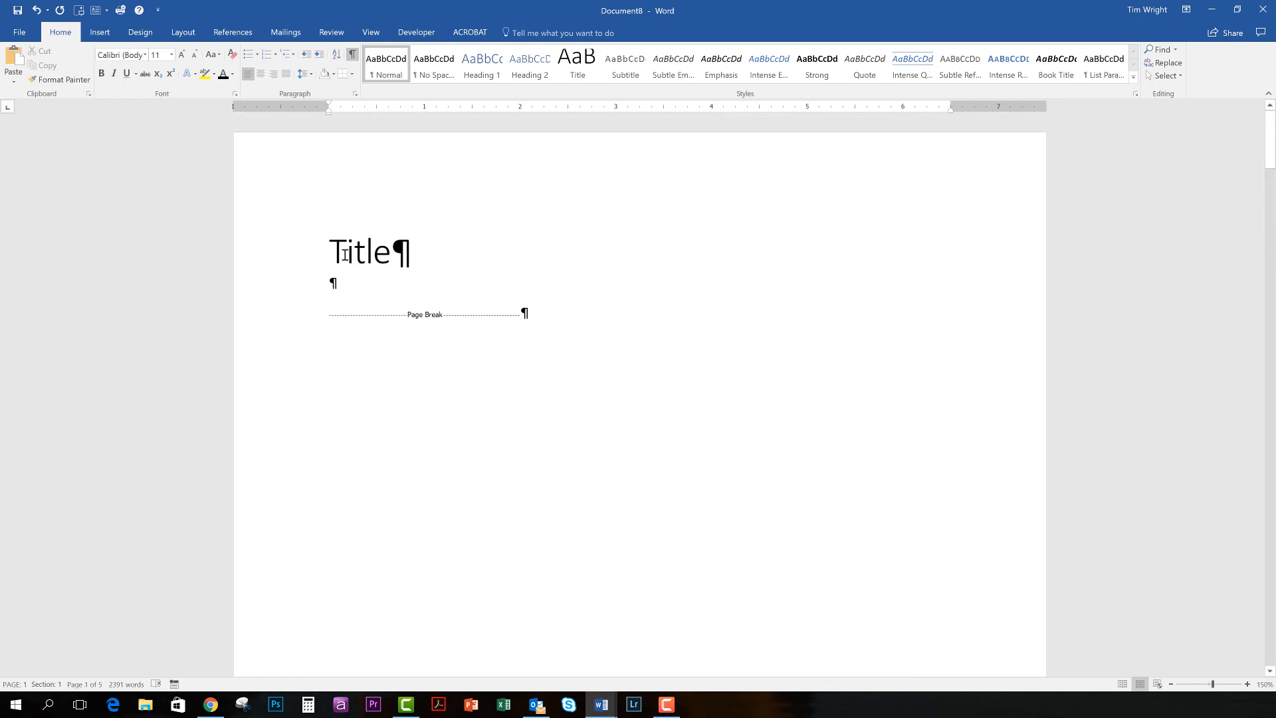
left_click(398, 253)
type("O")
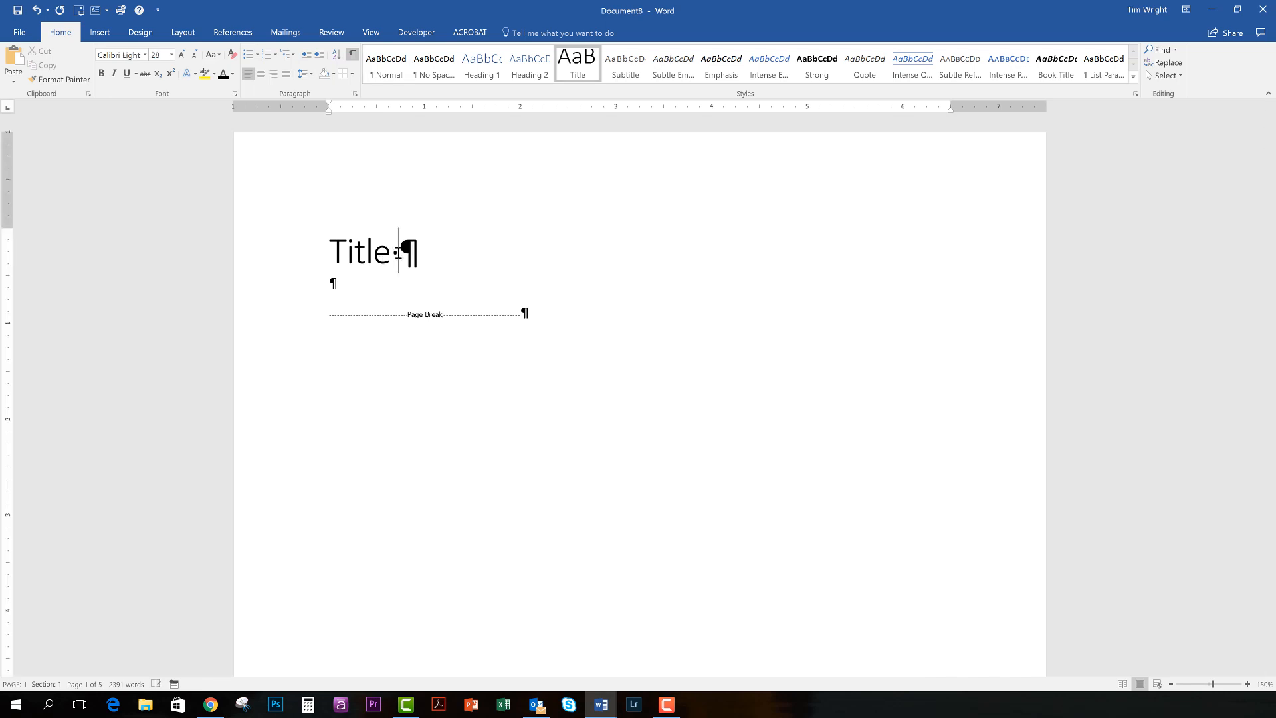
type("f Document")
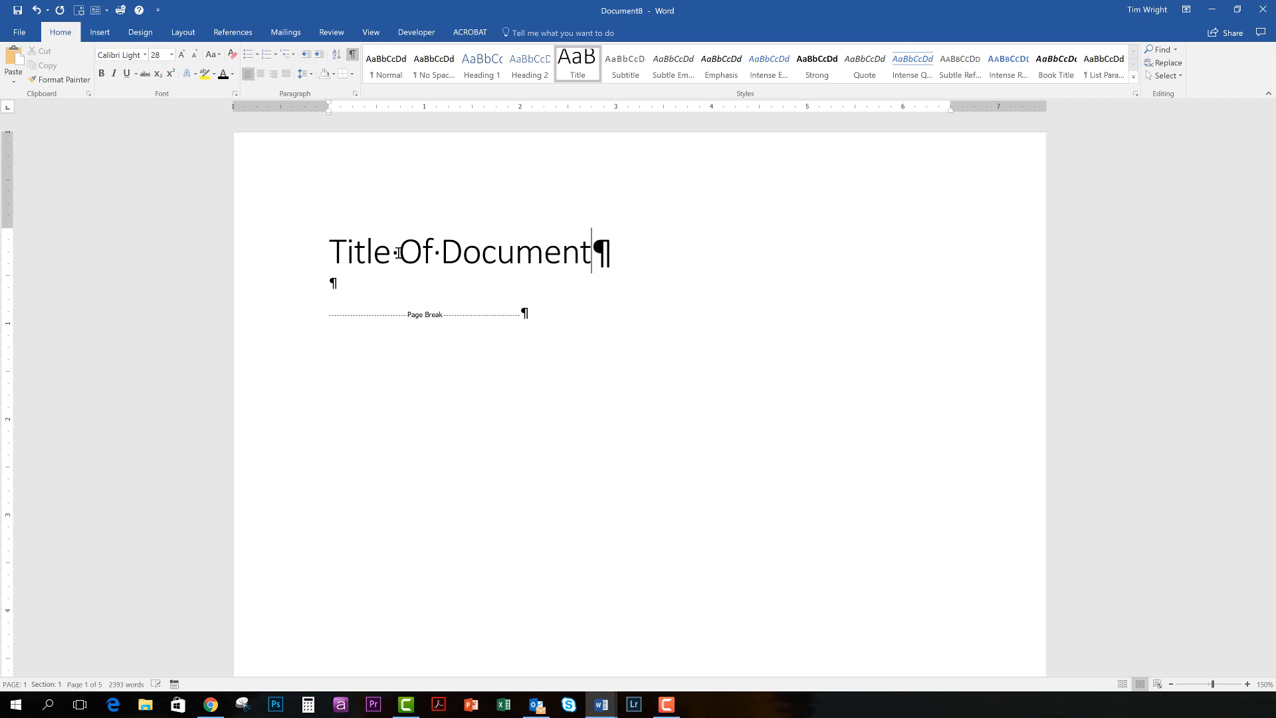
left_click(392, 252)
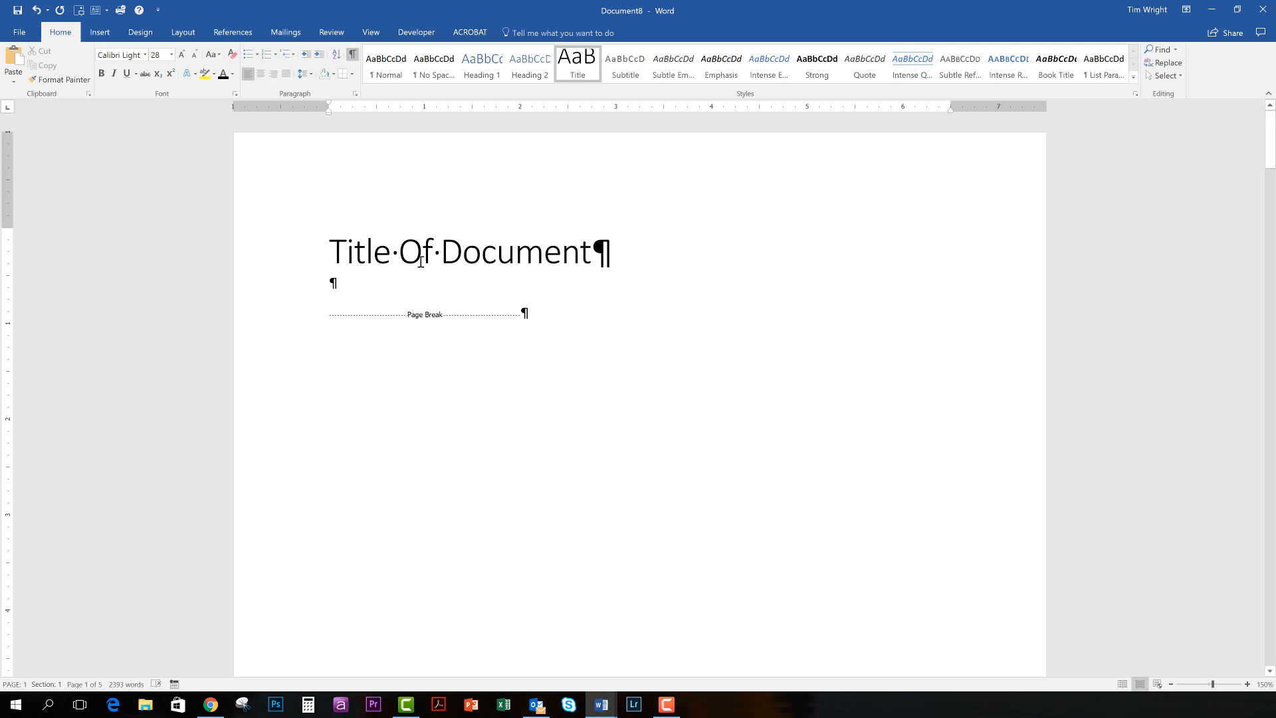
left_click(262, 75)
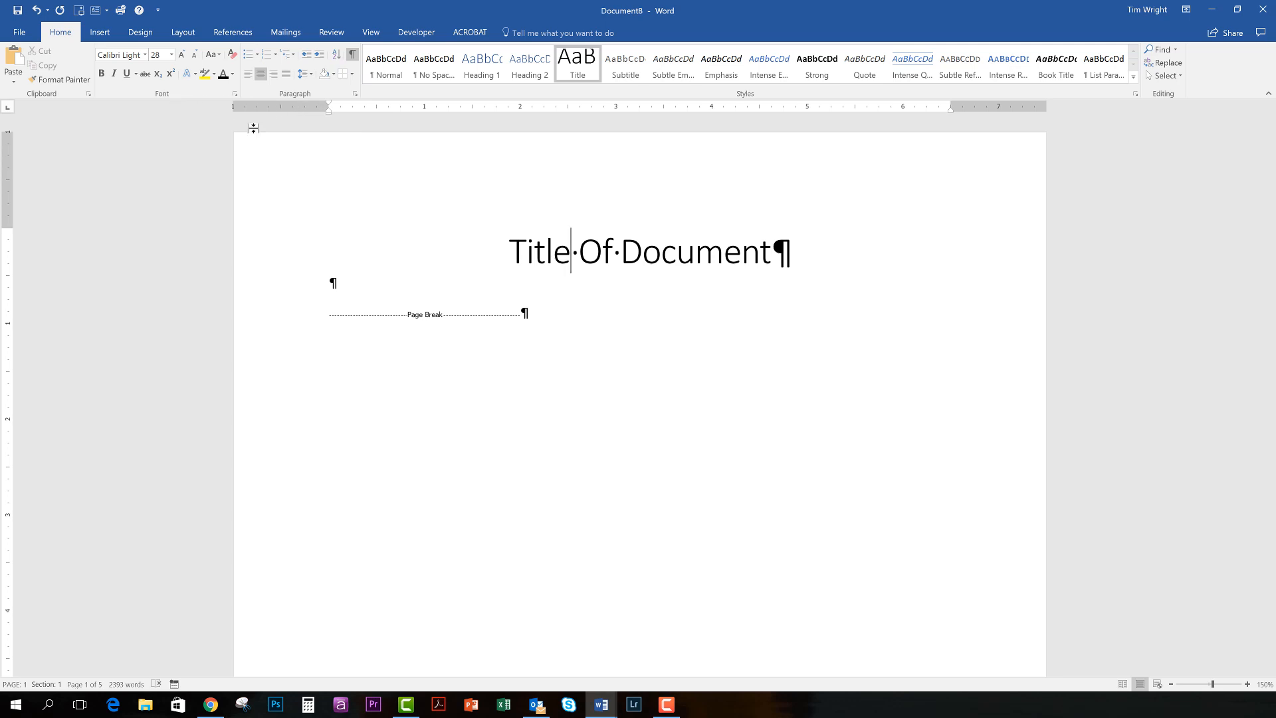
- Change the font colour of the whole title line to dark green
triple_click(561, 256)
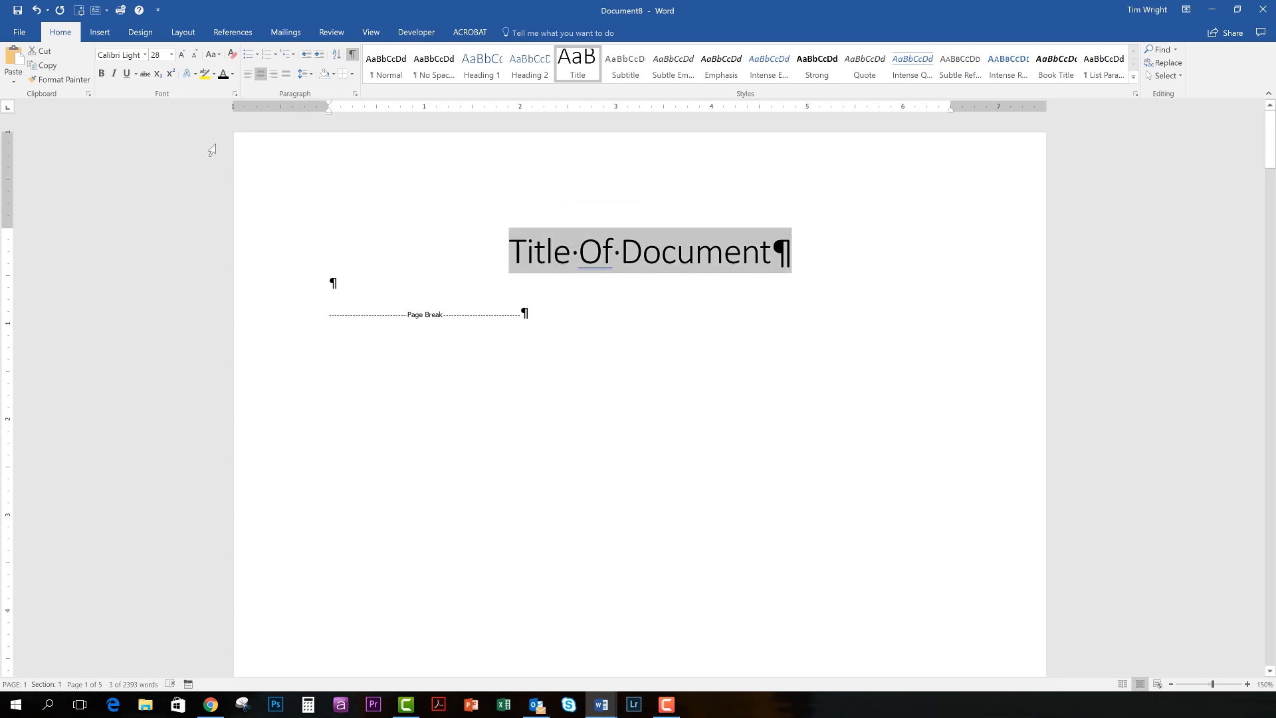
left_click(232, 74)
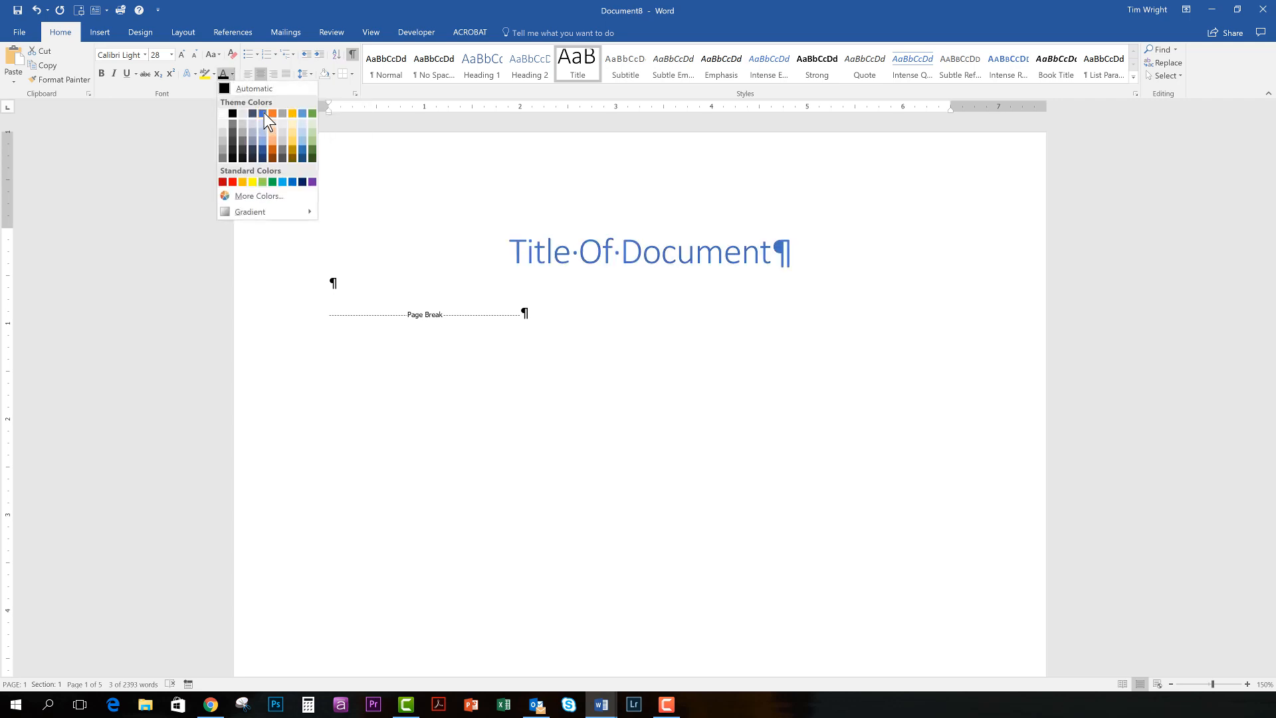
left_click(309, 148)
left_click(492, 339)
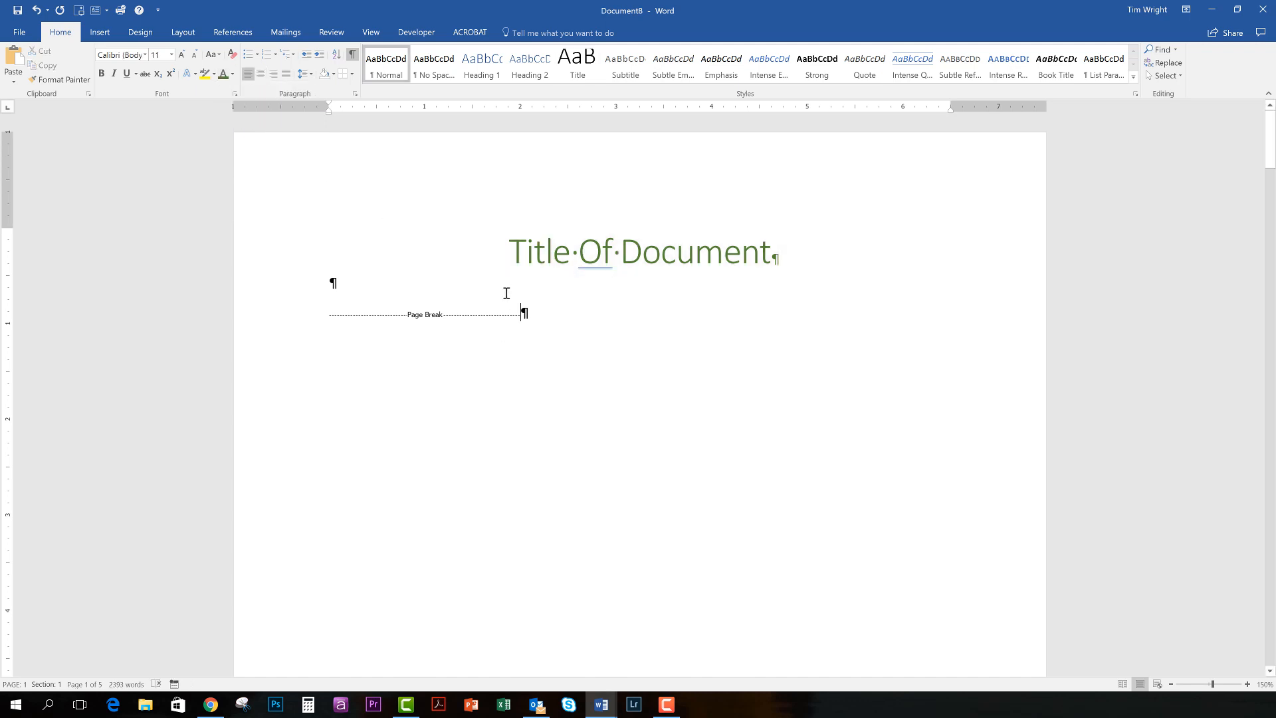
- Correct the capitalization of "Of" in the title to "of" with the grammar suggestion
right_click(595, 255)
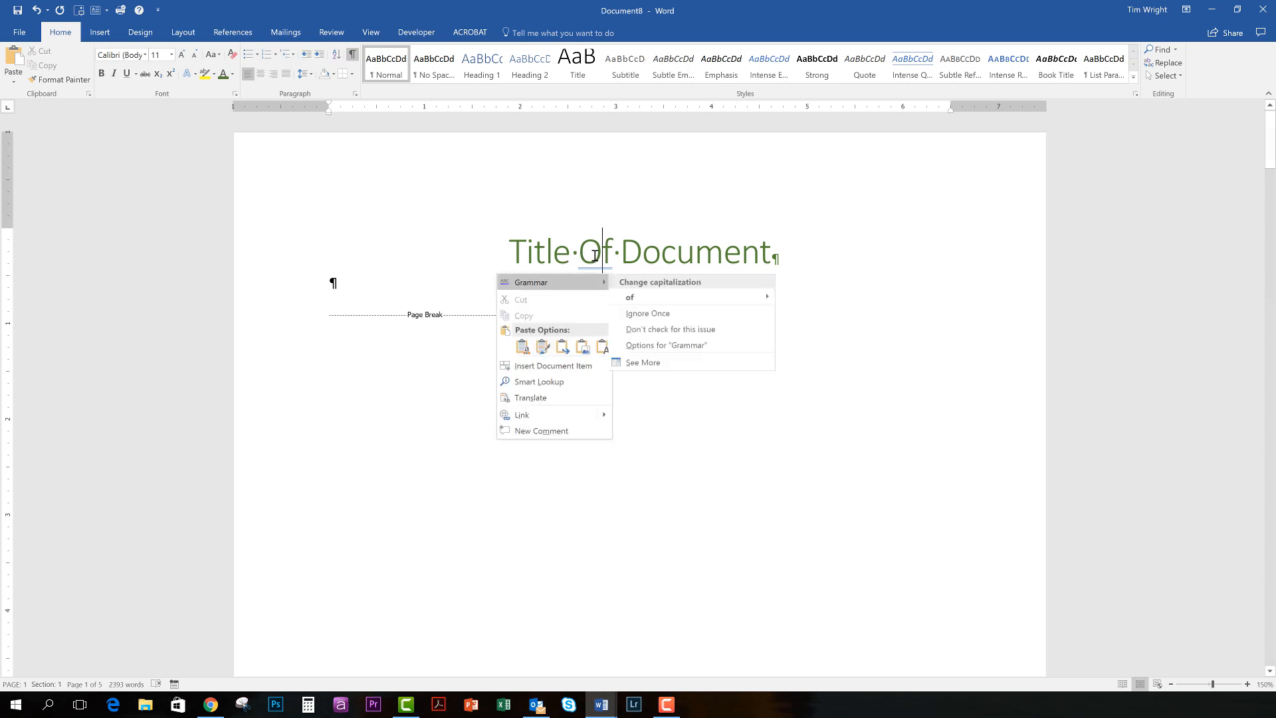
left_click(641, 297)
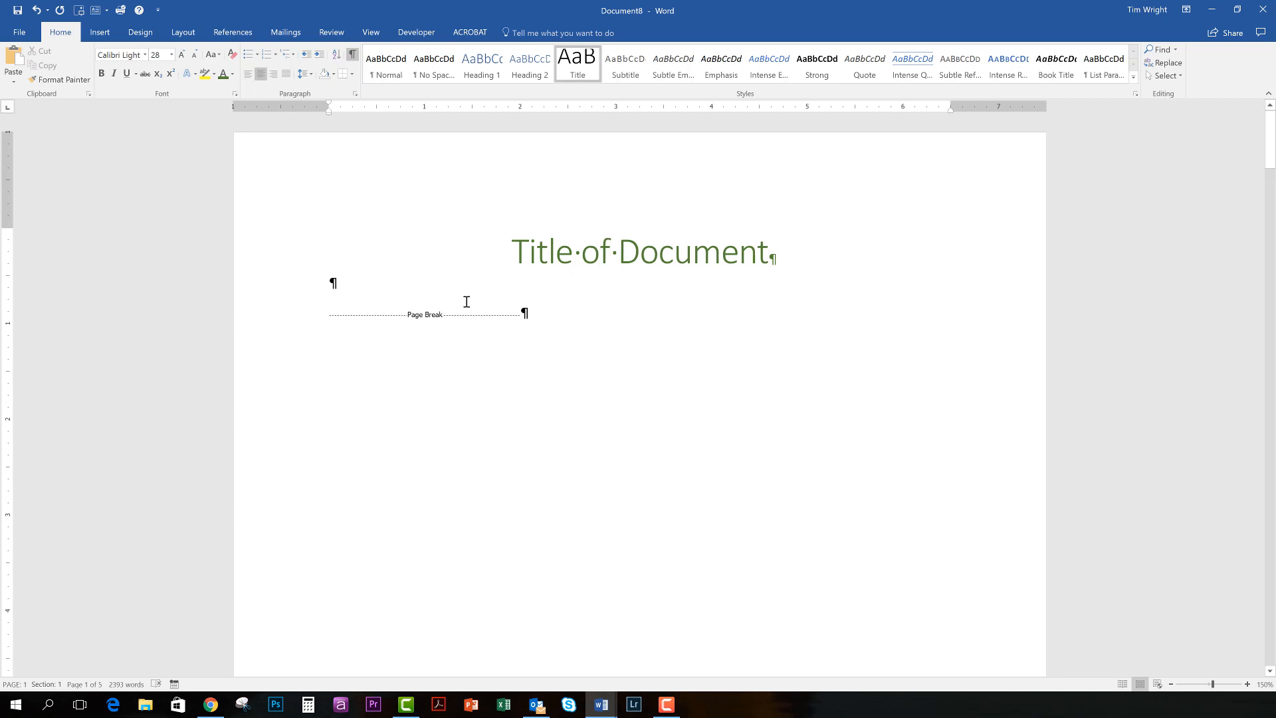
left_click(547, 316)
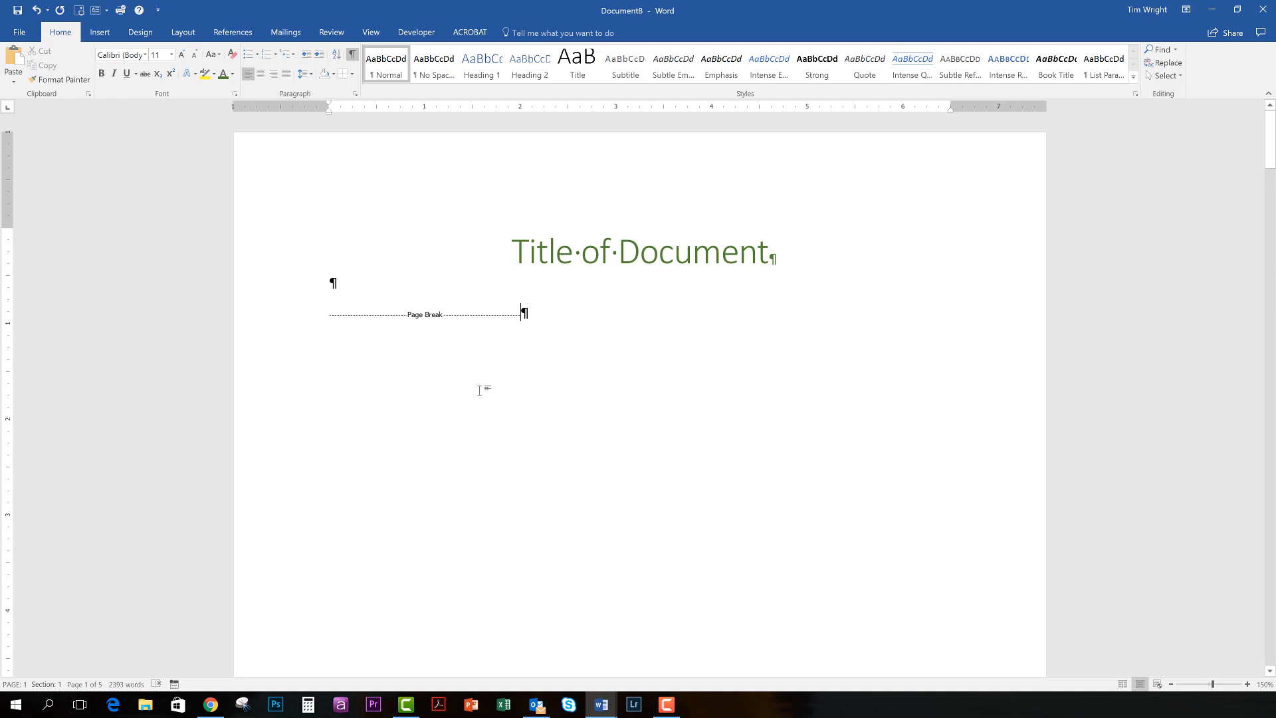
- Split "Video provides a" and "To change the way" from the first and third body paragraphs onto separate lines
scroll(479, 391, "down", 8)
scroll(481, 391, "down", 4)
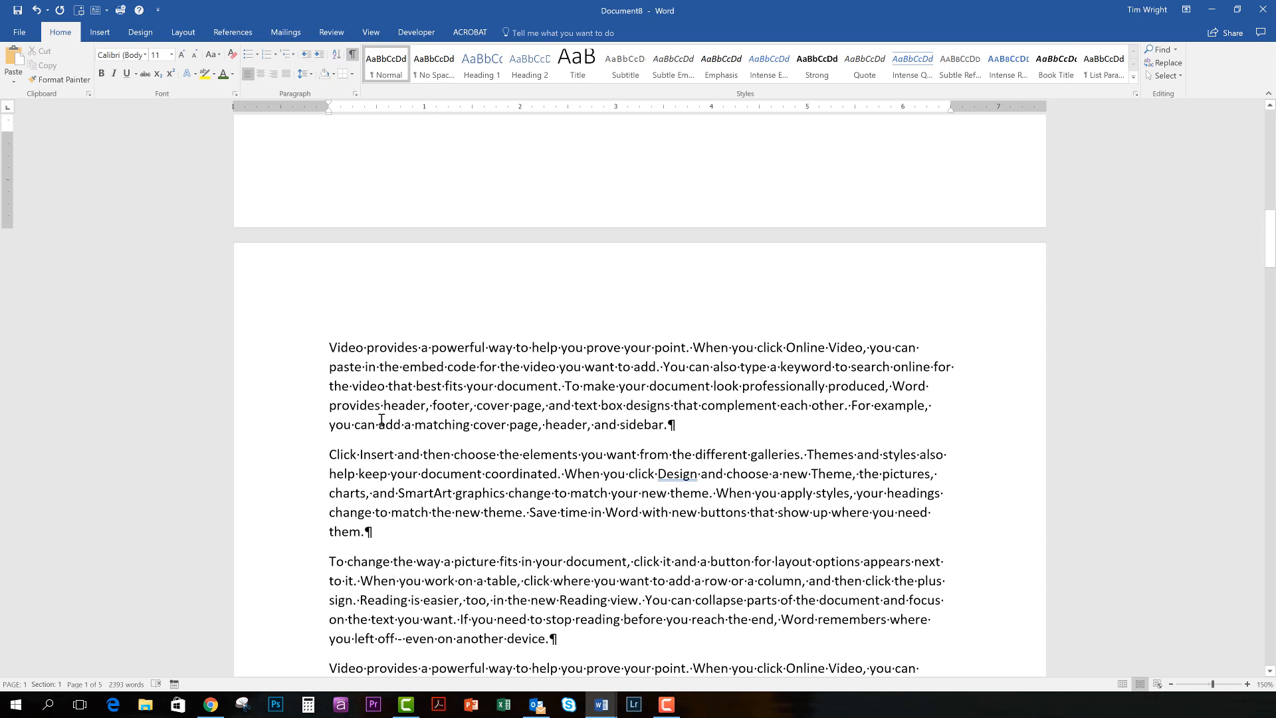
left_click(432, 349)
key("Return")
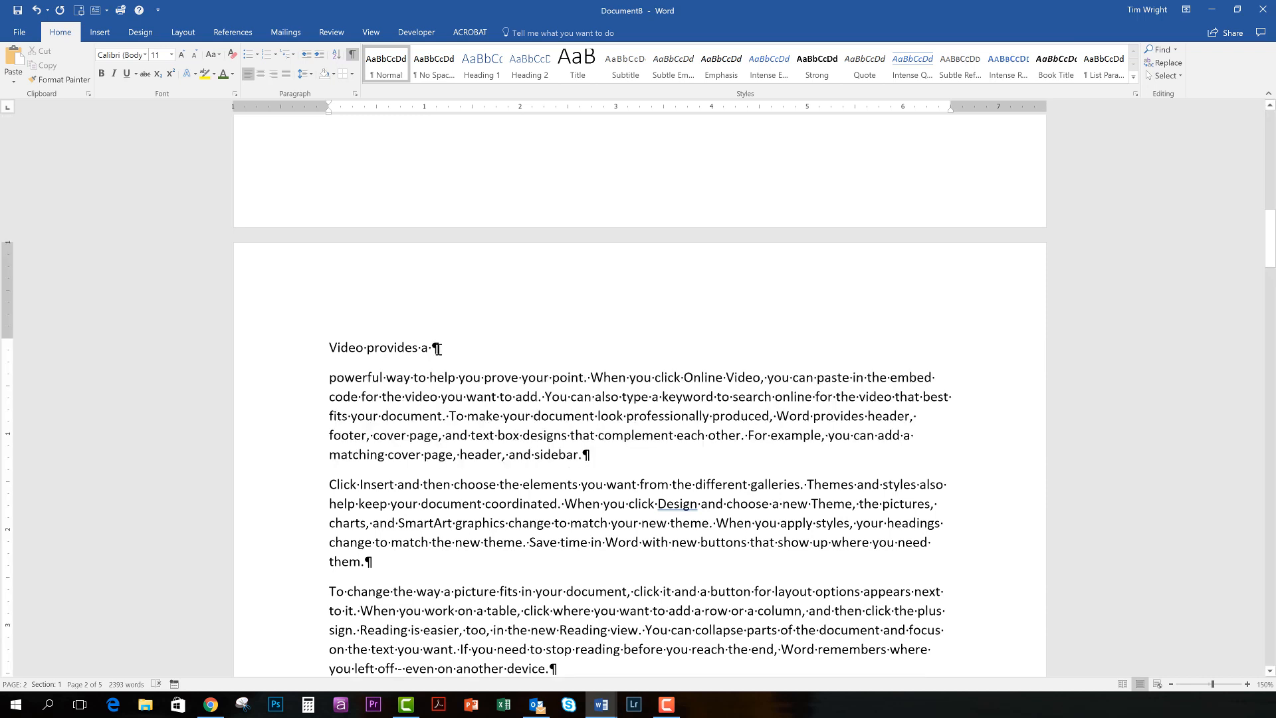
left_click_drag(433, 349, 349, 349)
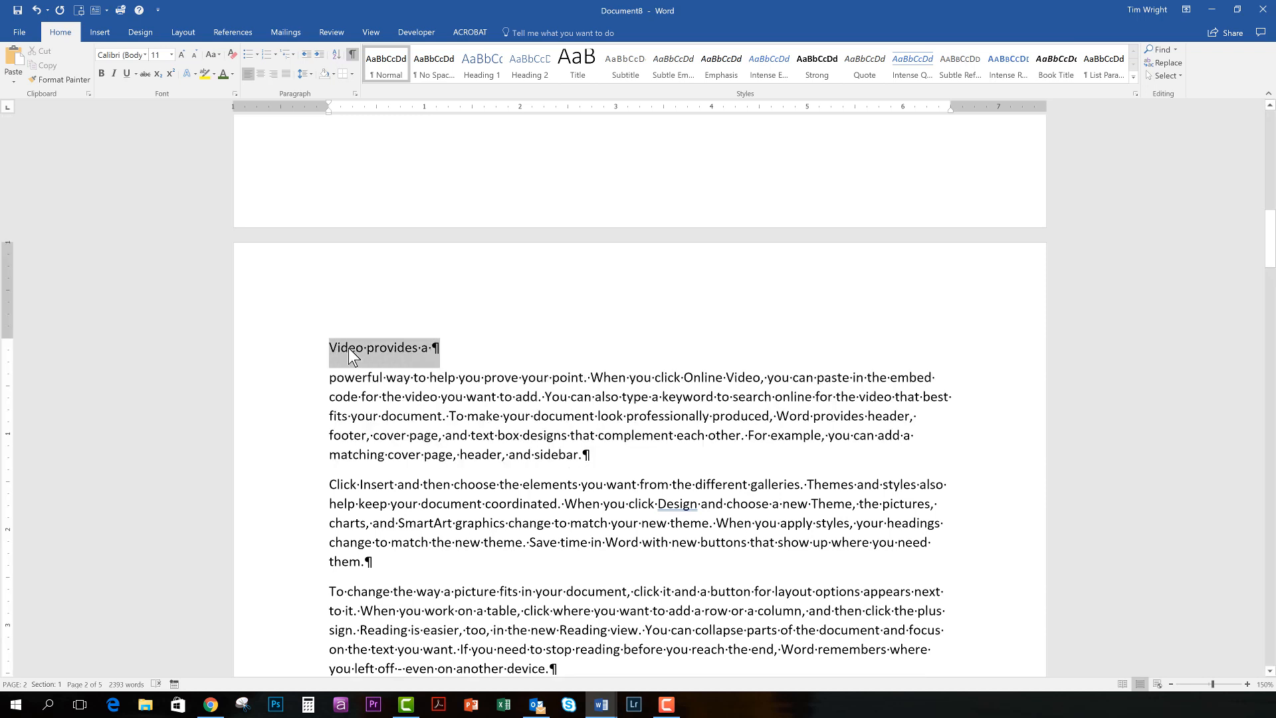
left_click(388, 349)
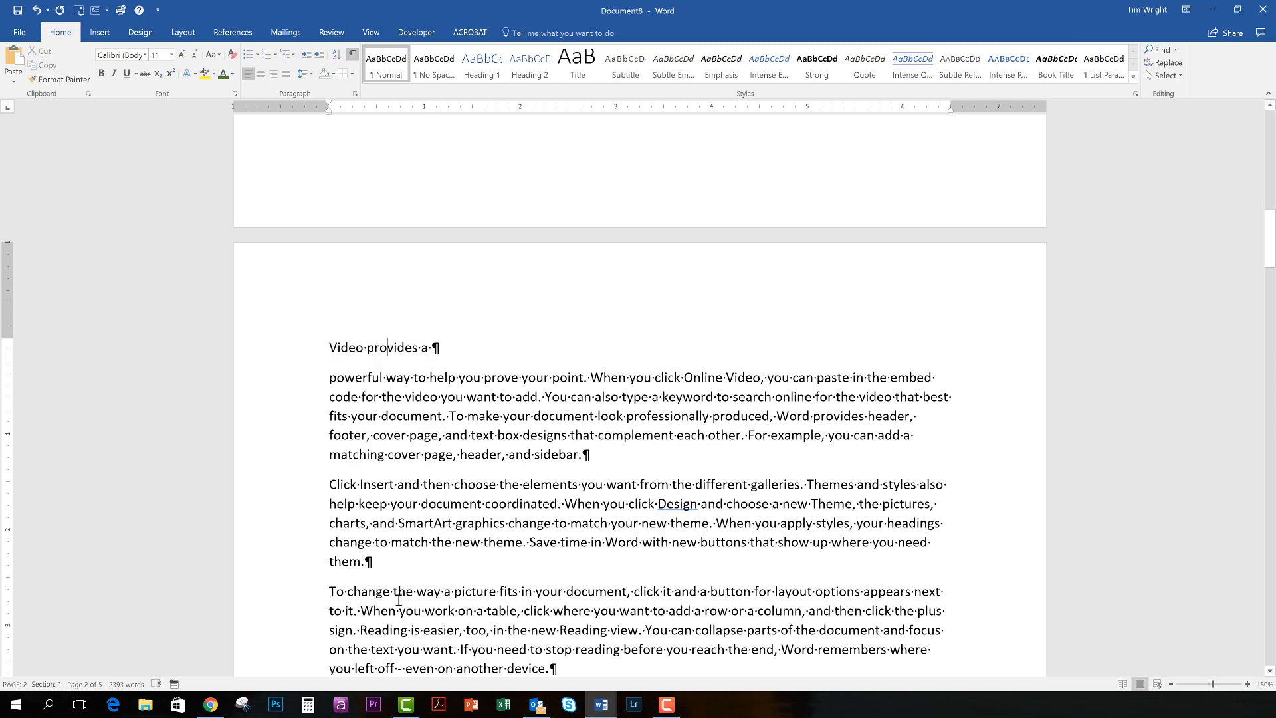
left_click(444, 591)
key("Return")
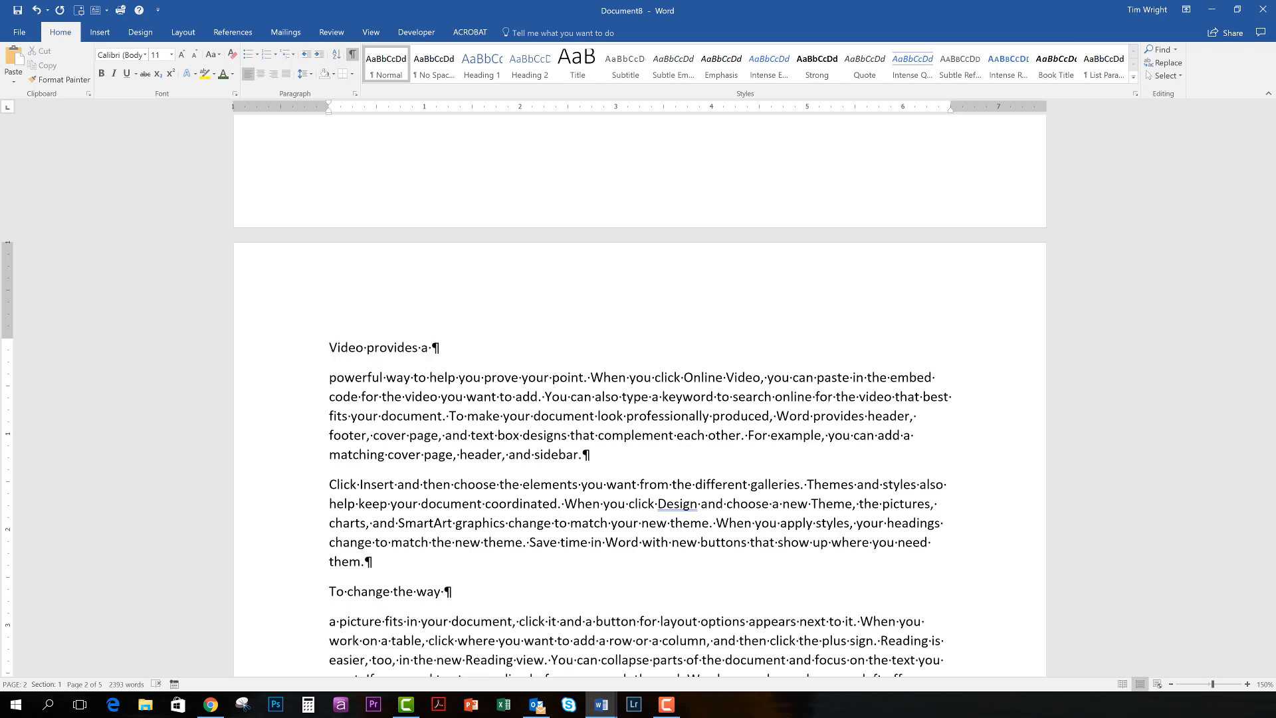
- Split the opening words "Video provides a" and "To change the way" onto separate lines in their next occurrences on page 2
scroll(445, 532, "down", 3)
left_click(432, 490)
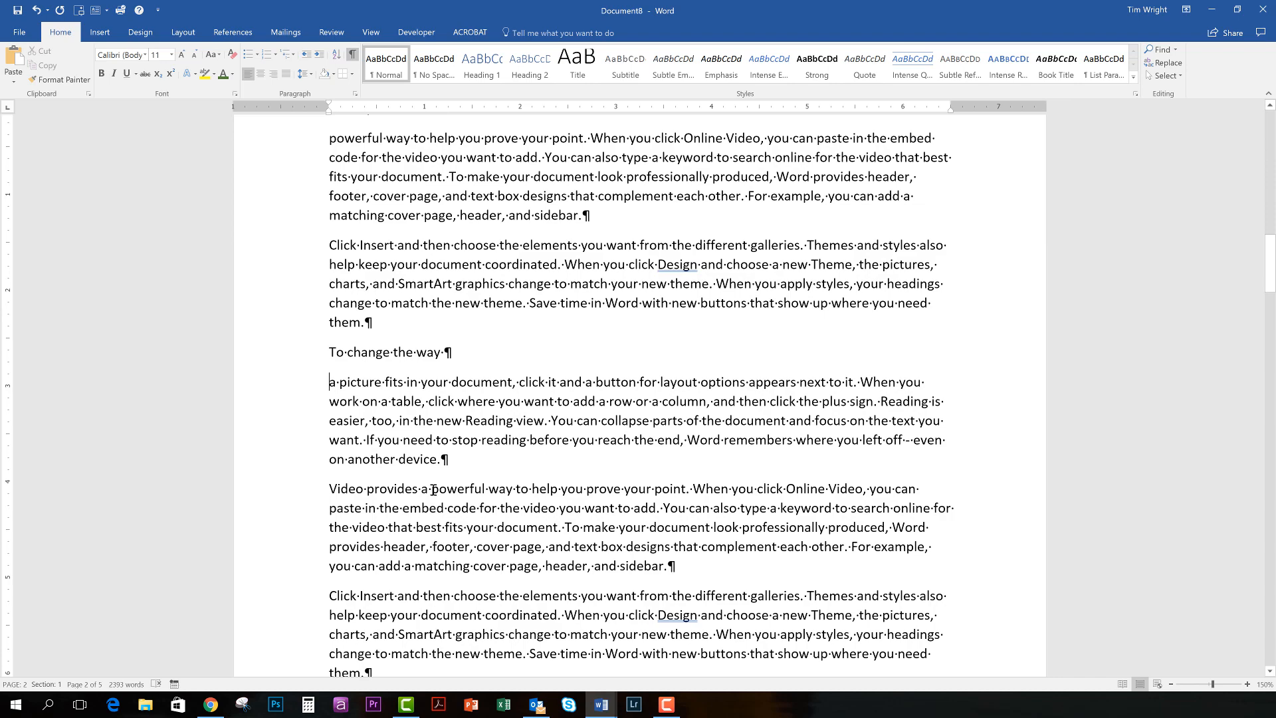
key("Return")
scroll(440, 531, "down", 2)
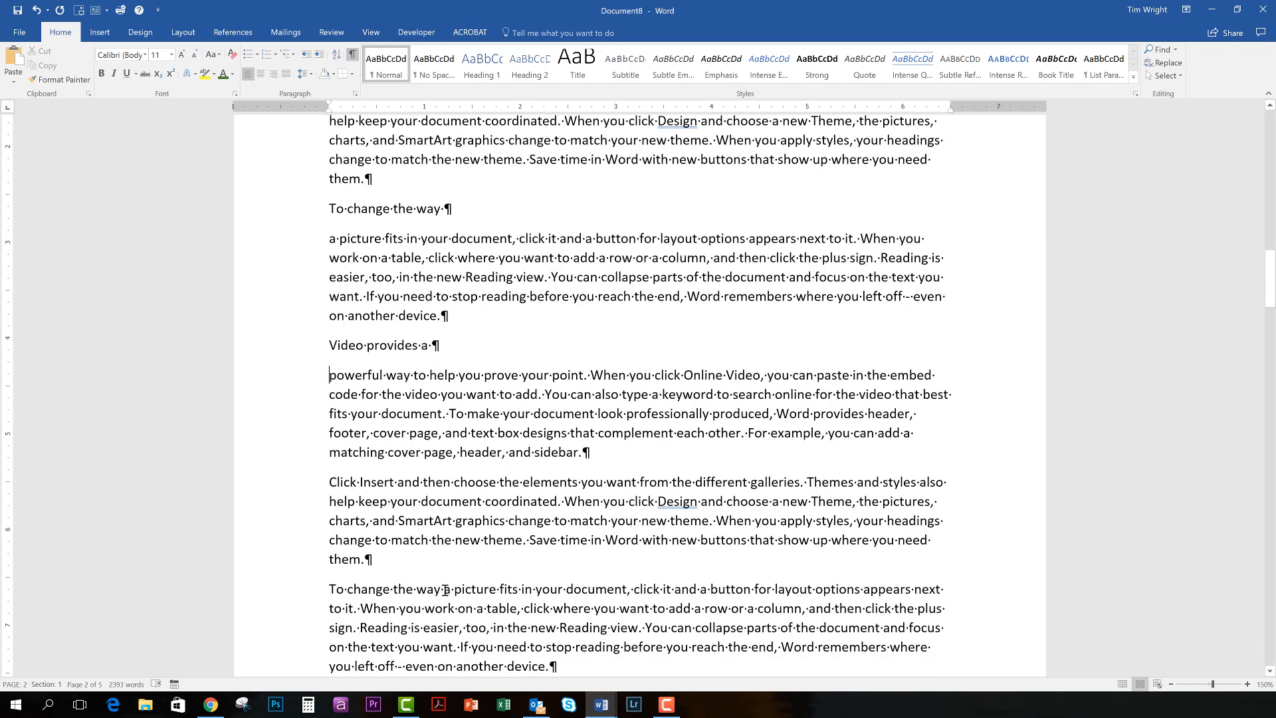
left_click(444, 589)
key("Return")
- Break the first "To change the way" paragraph on page 3 into short lines after "the", "picture", "document" and "button for"
scroll(436, 541, "down", 6)
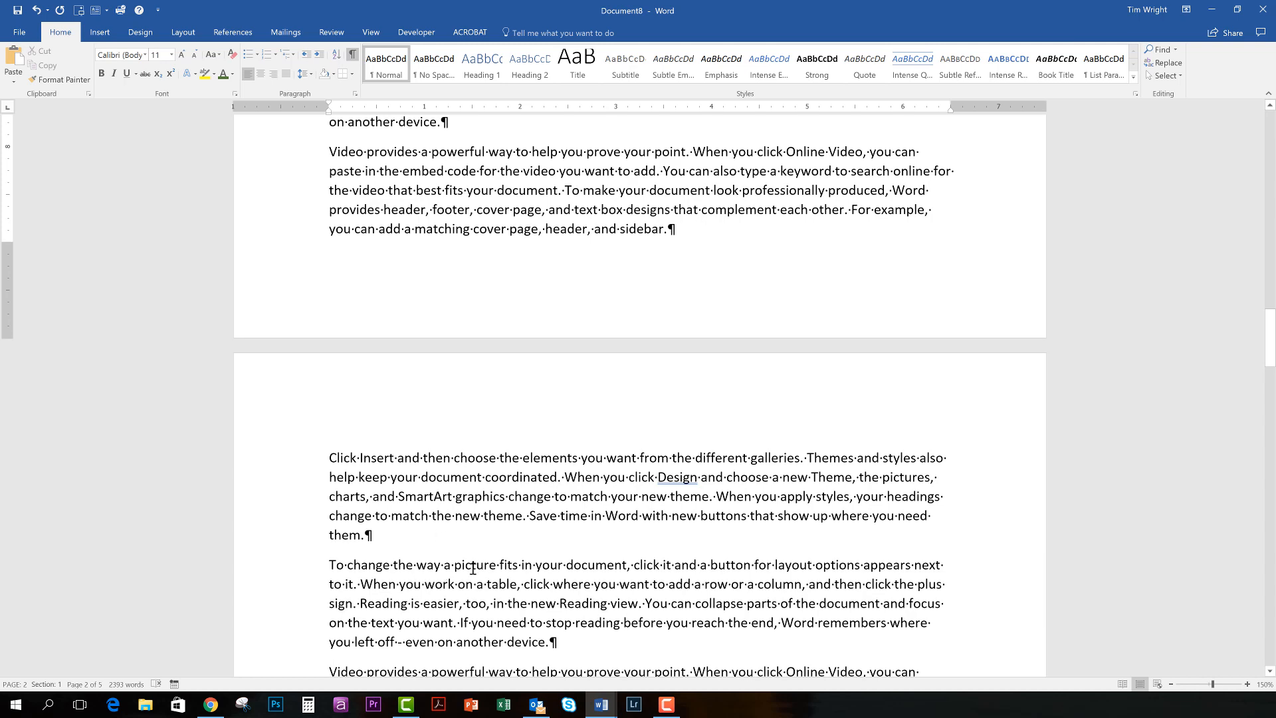
left_click(417, 566)
key("Return")
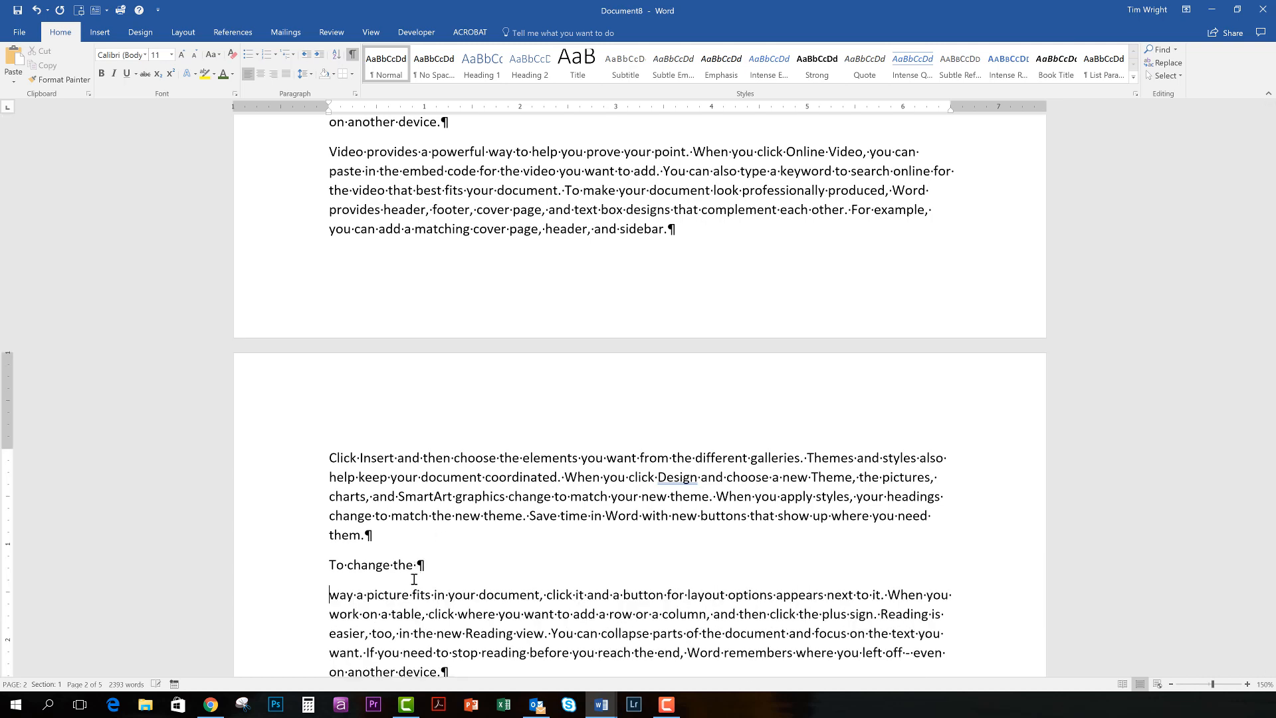
left_click(408, 597)
key("Return")
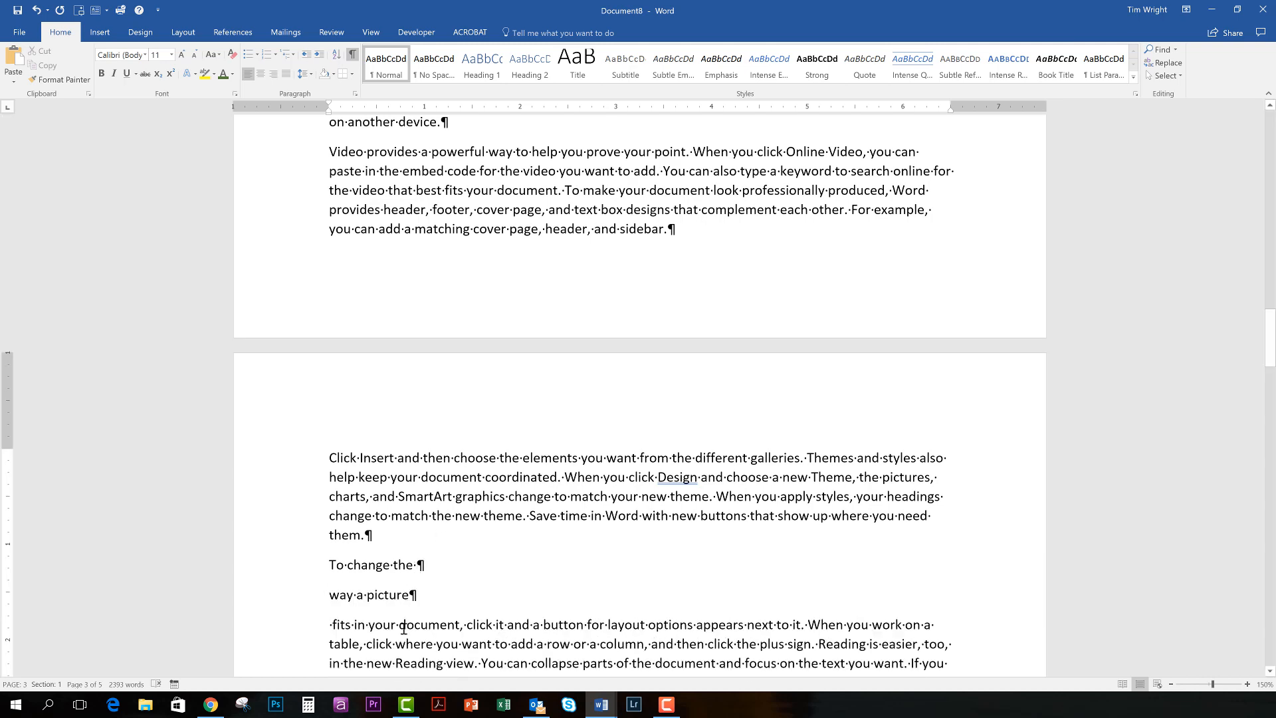
left_click(462, 625)
key("Return")
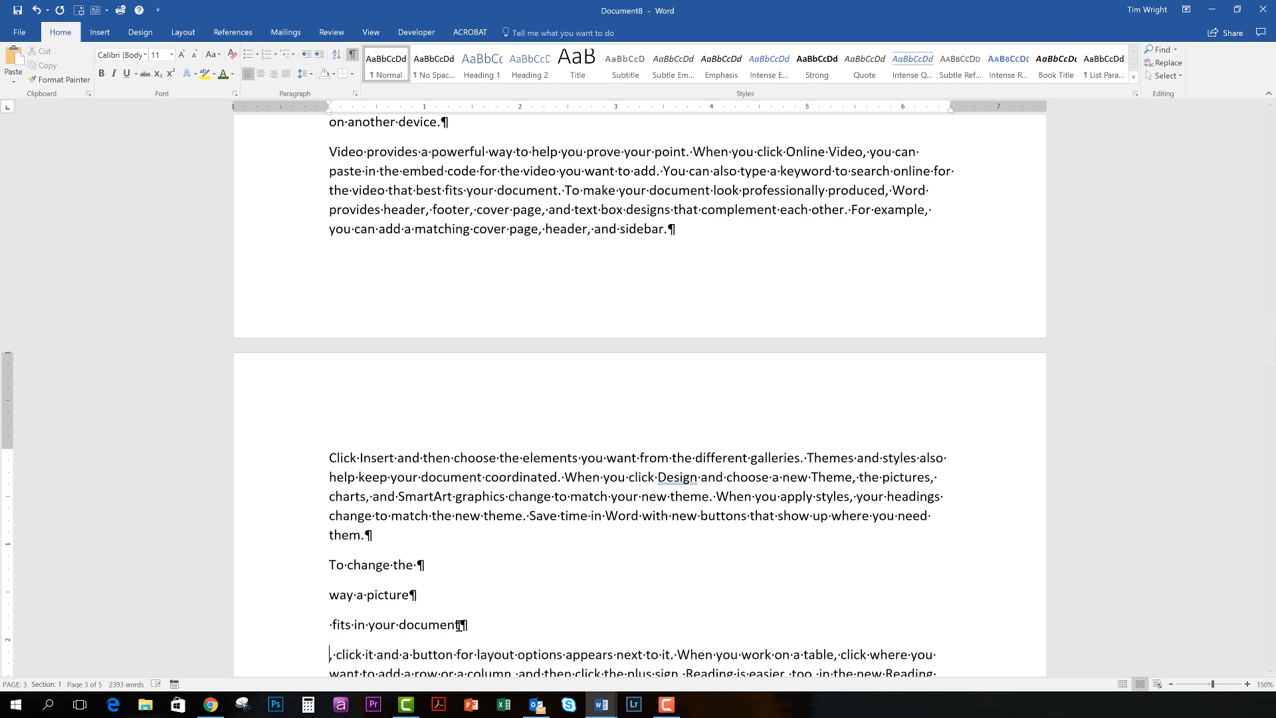
left_click(473, 655)
key("Return")
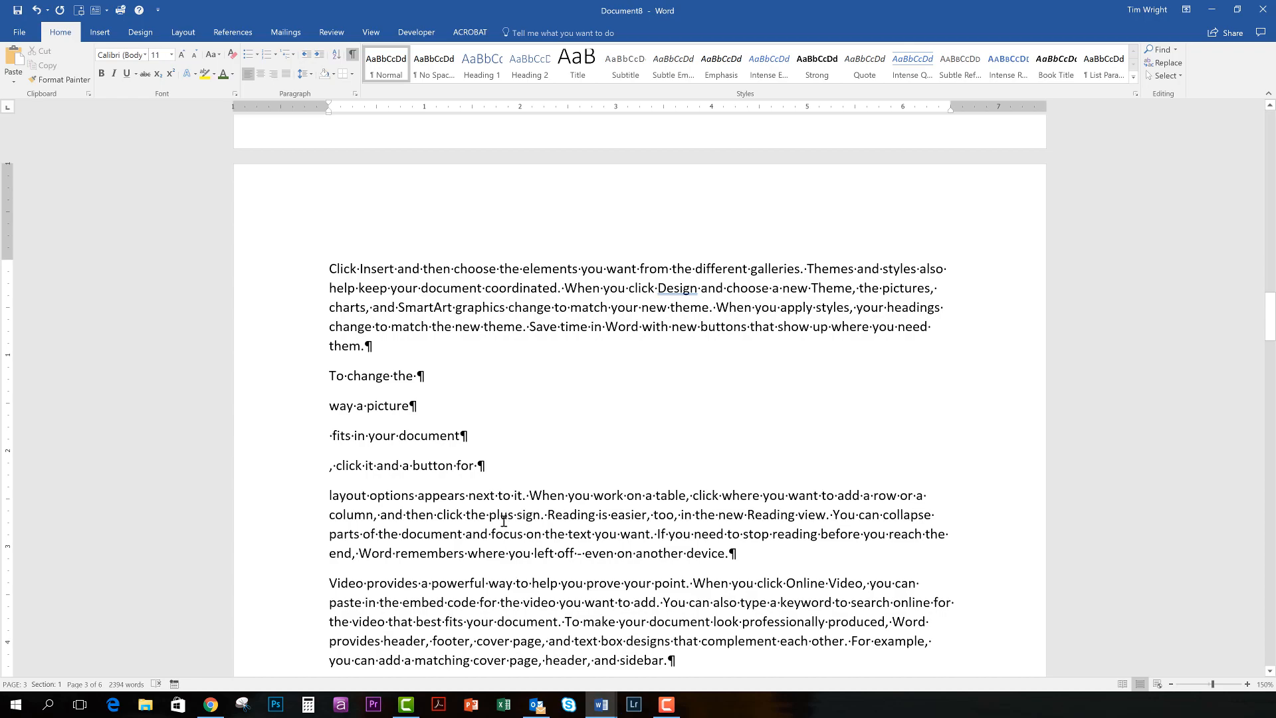
- Bold the words "You can also" in the first body paragraph on page 2
scroll(502, 531, "up", 2)
scroll(501, 531, "up", 20)
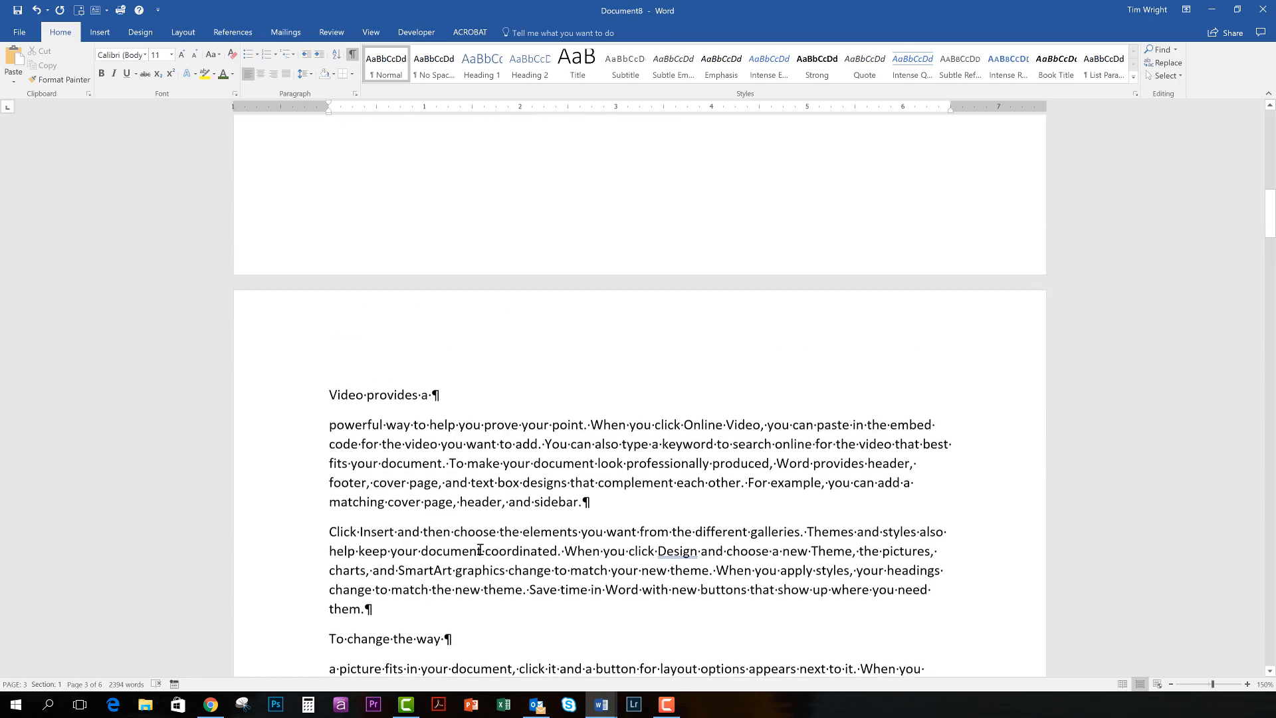
scroll(480, 544, "up", 4)
scroll(479, 541, "down", 8)
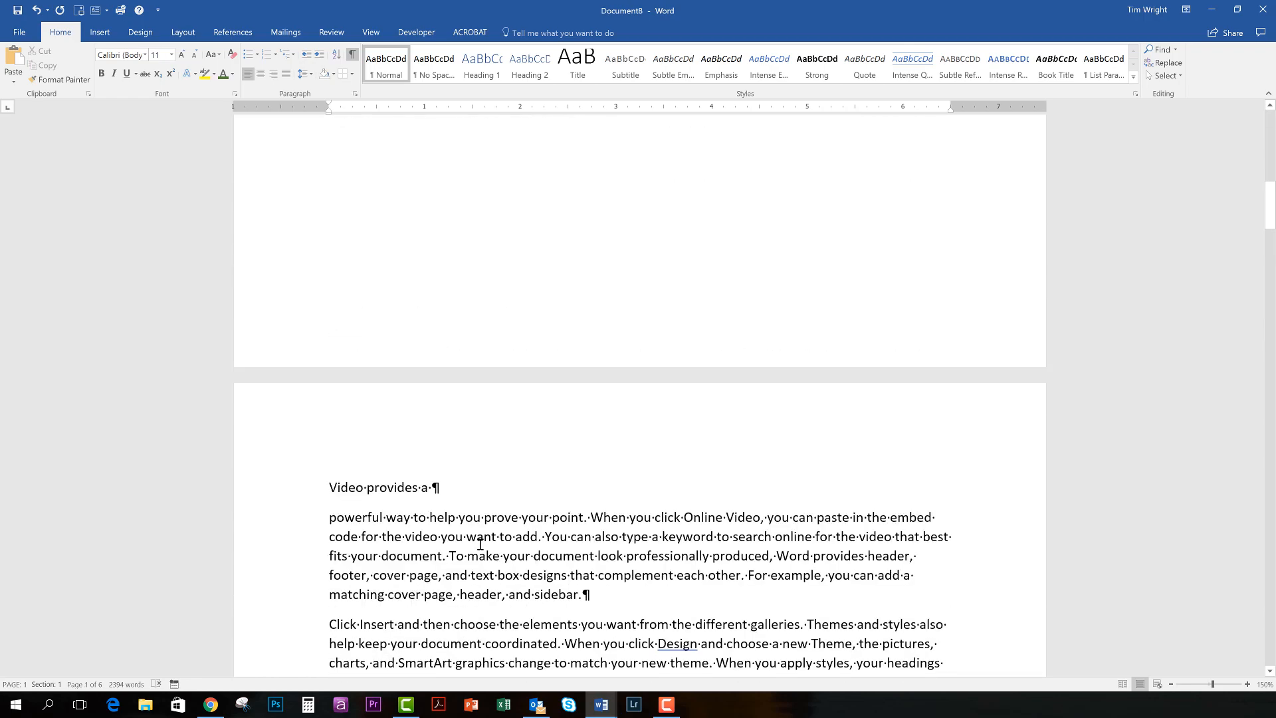
scroll(472, 528, "down", 3)
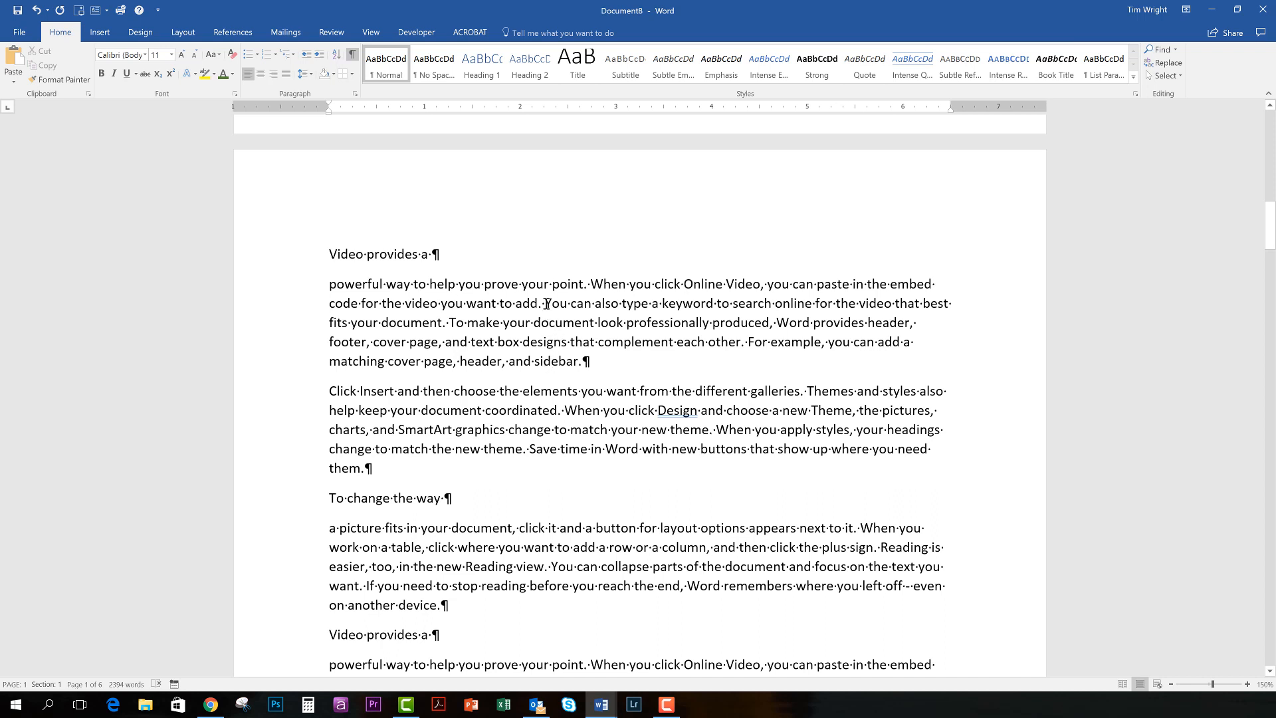
left_click_drag(546, 304, 621, 304)
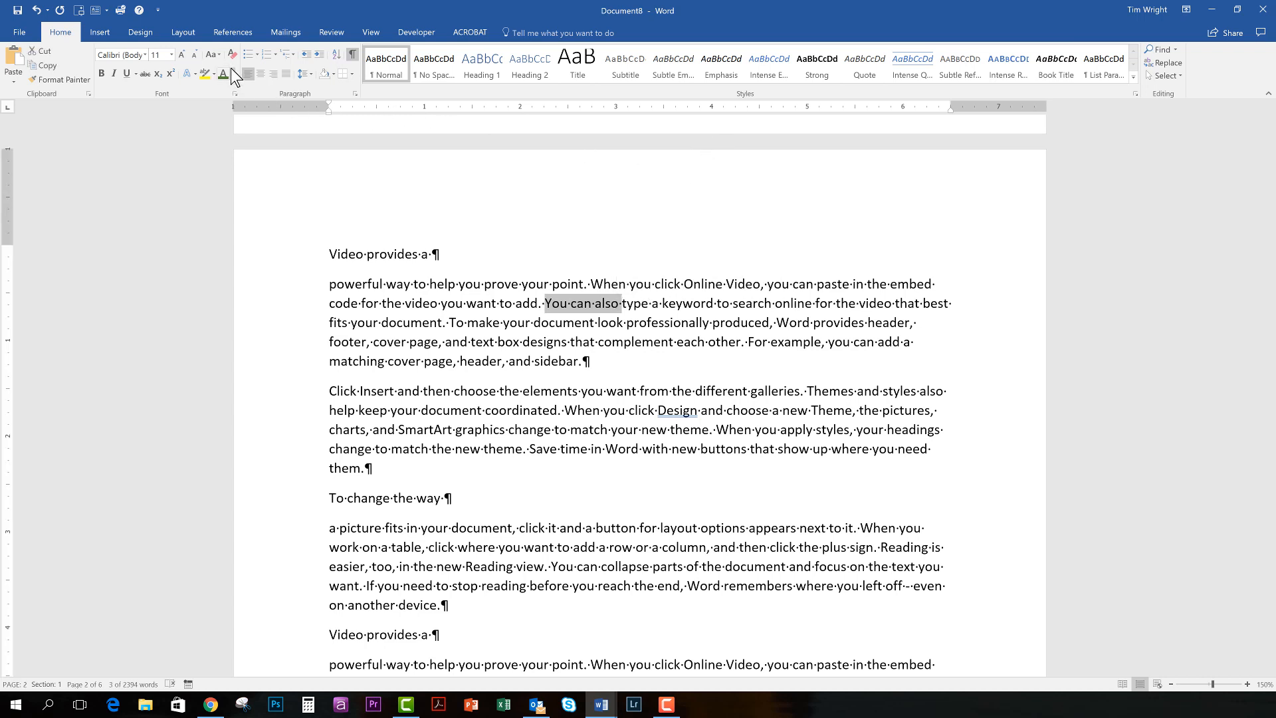
left_click(101, 73)
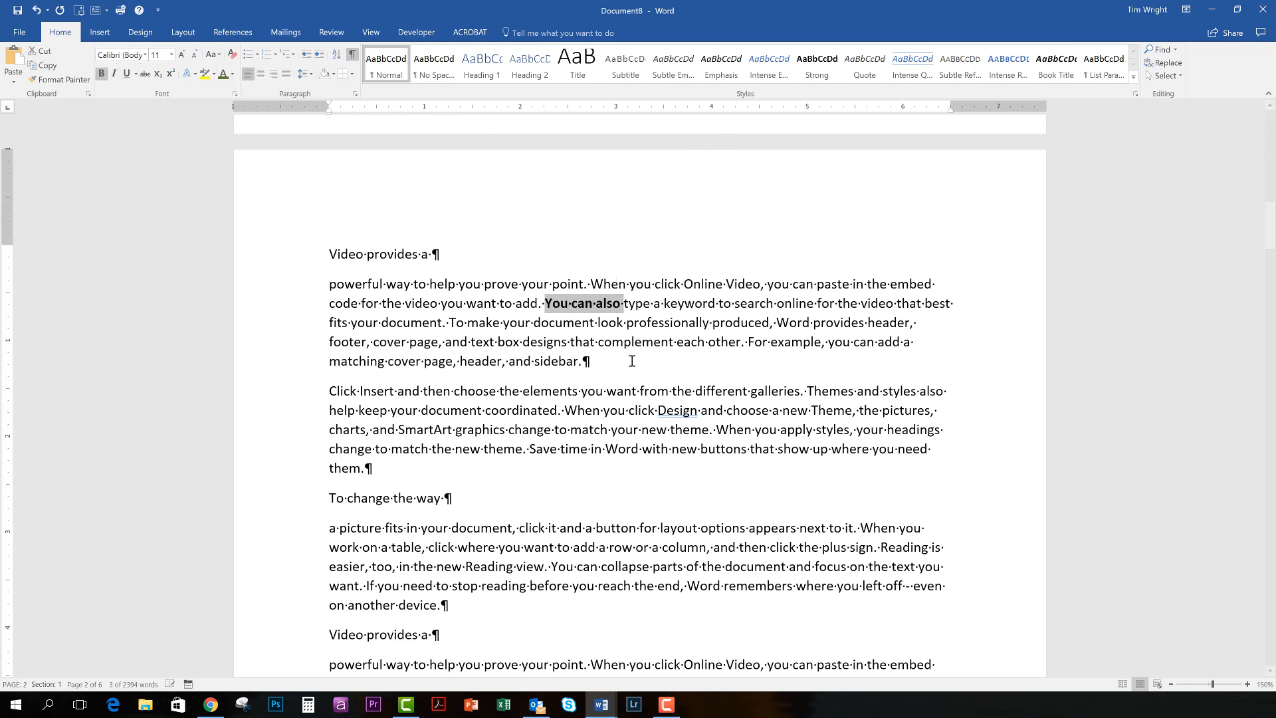
- Apply the Strong style to "want from the different galleries" and Heading 1 to the first "Video provides a" line on page 2
left_click(672, 378)
left_click_drag(611, 392, 801, 392)
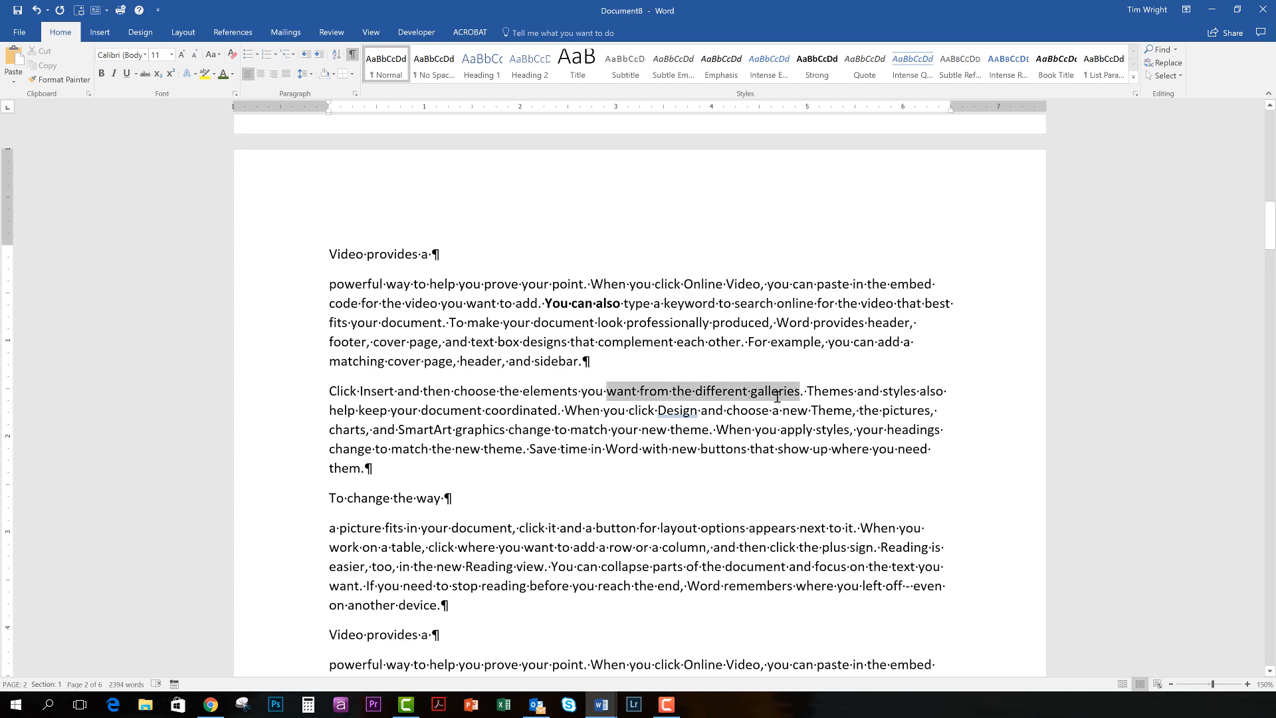
left_click(815, 63)
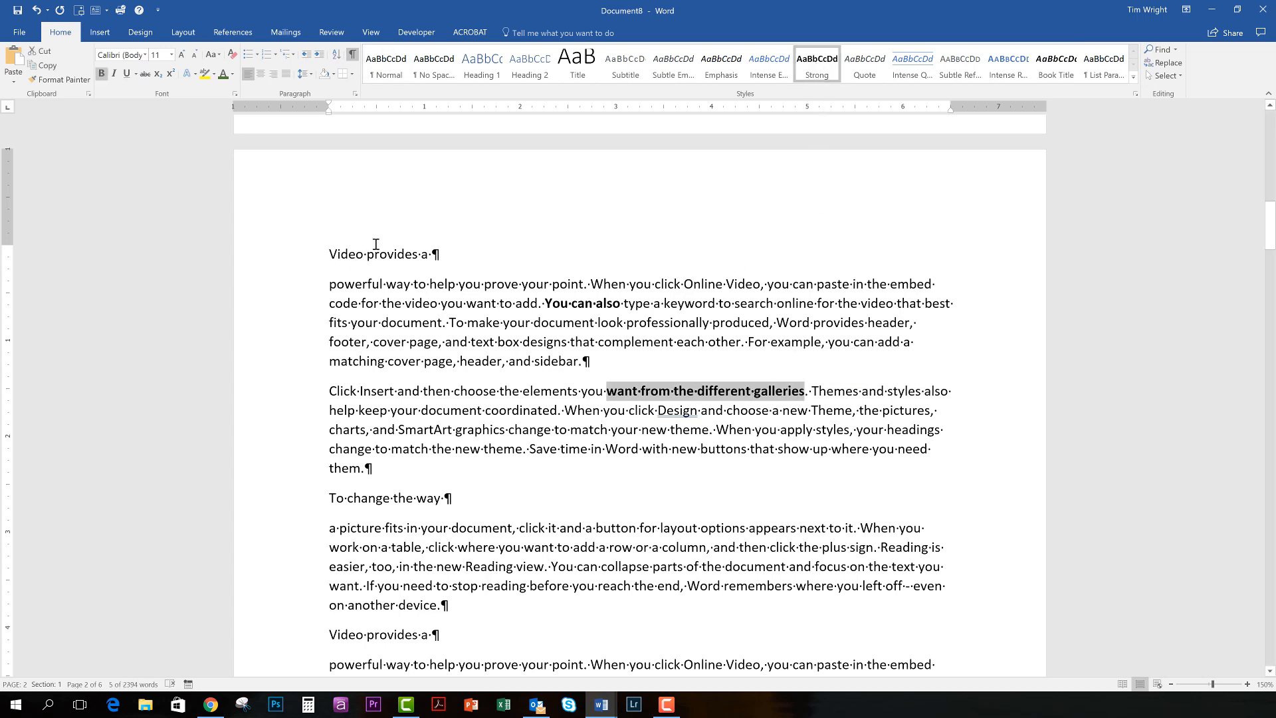
left_click_drag(330, 252, 430, 251)
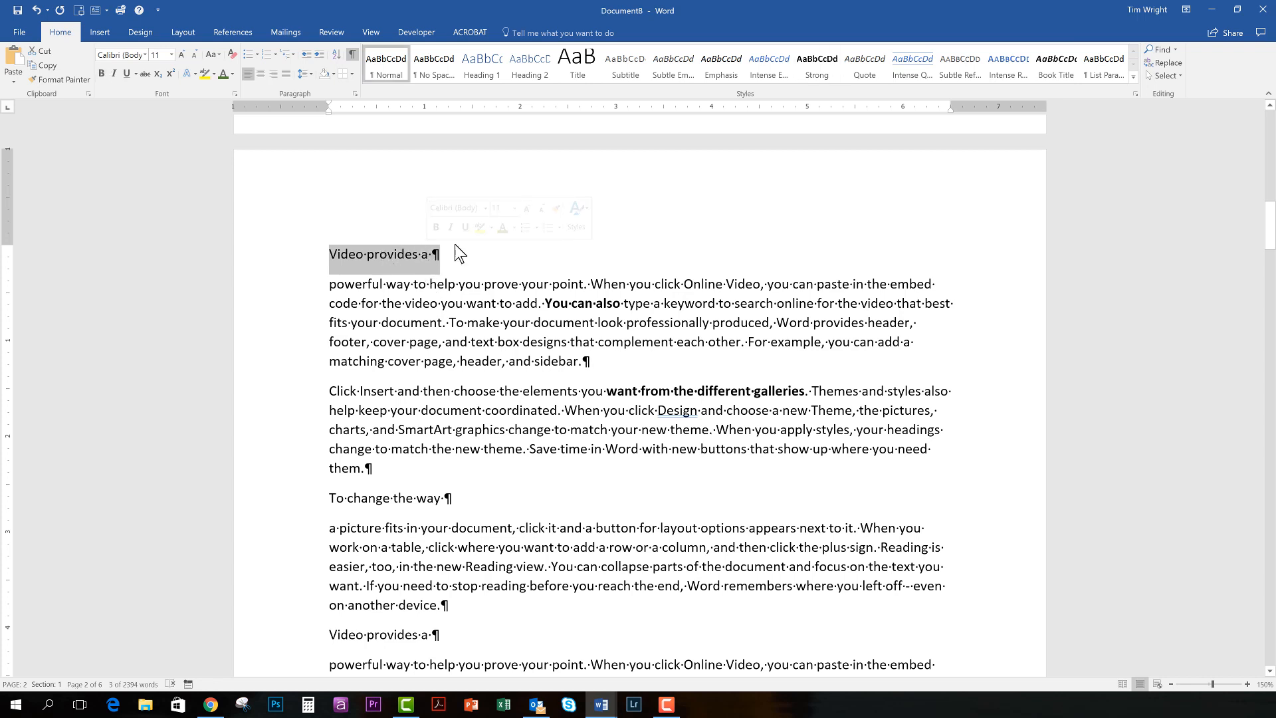
left_click(482, 70)
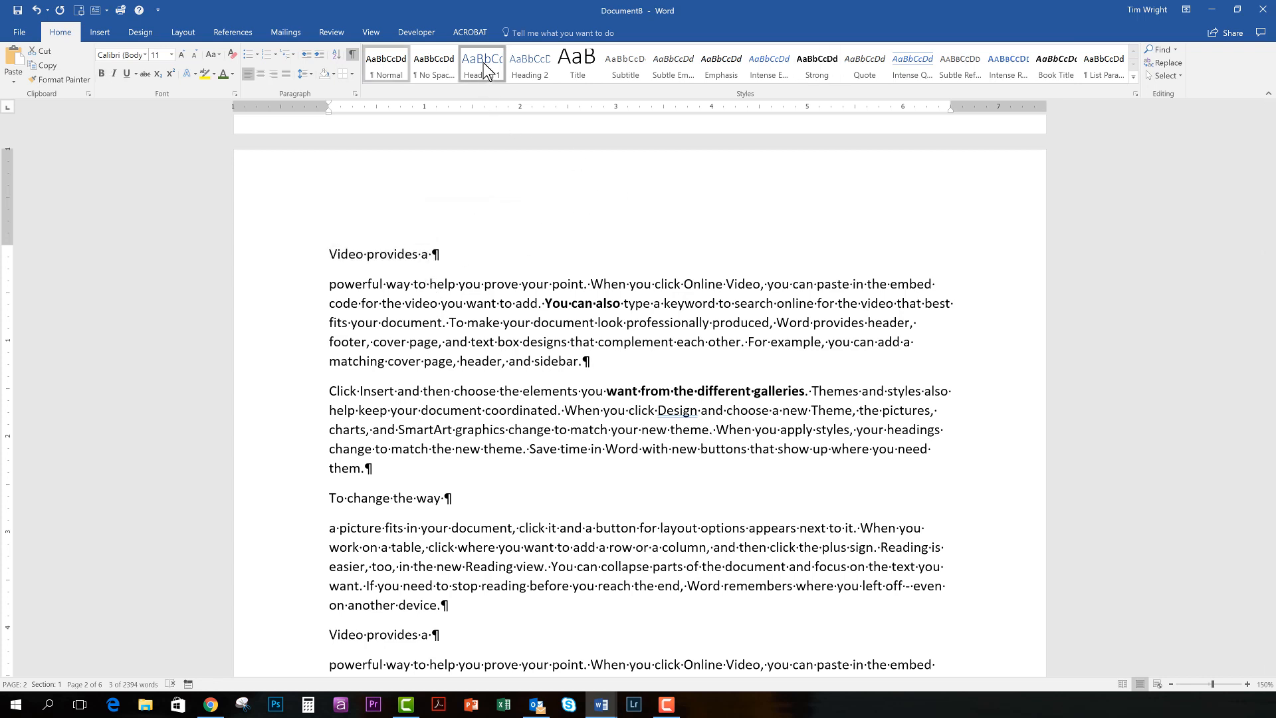
- Manually format the first "To change the way" line on page 2 with a blue theme font color and 14 pt size
left_click_drag(329, 495, 437, 492)
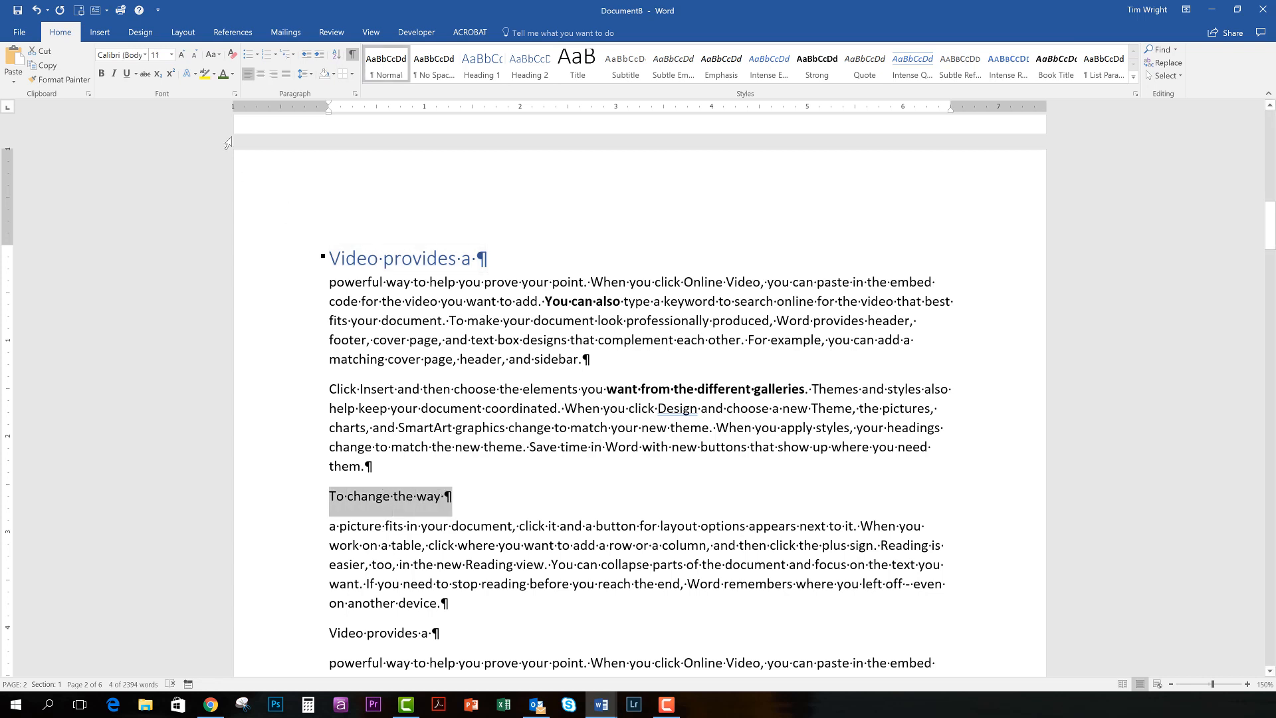
left_click(233, 74)
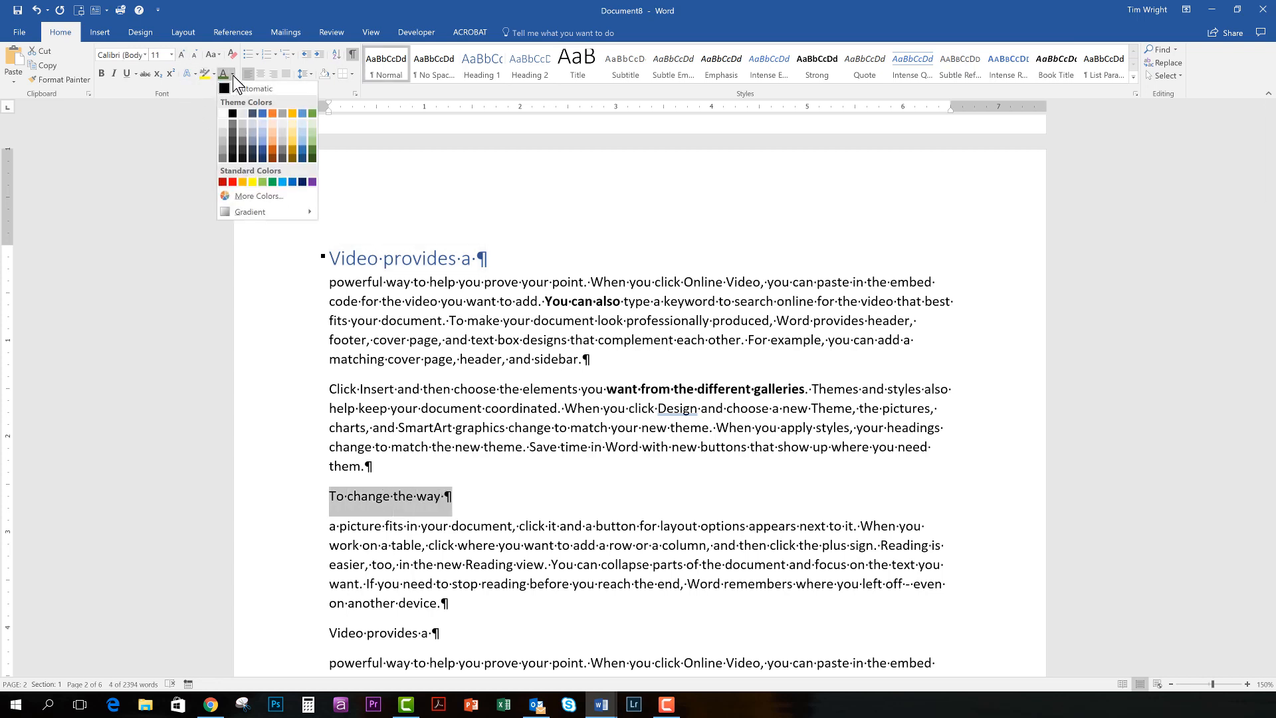
left_click(266, 114)
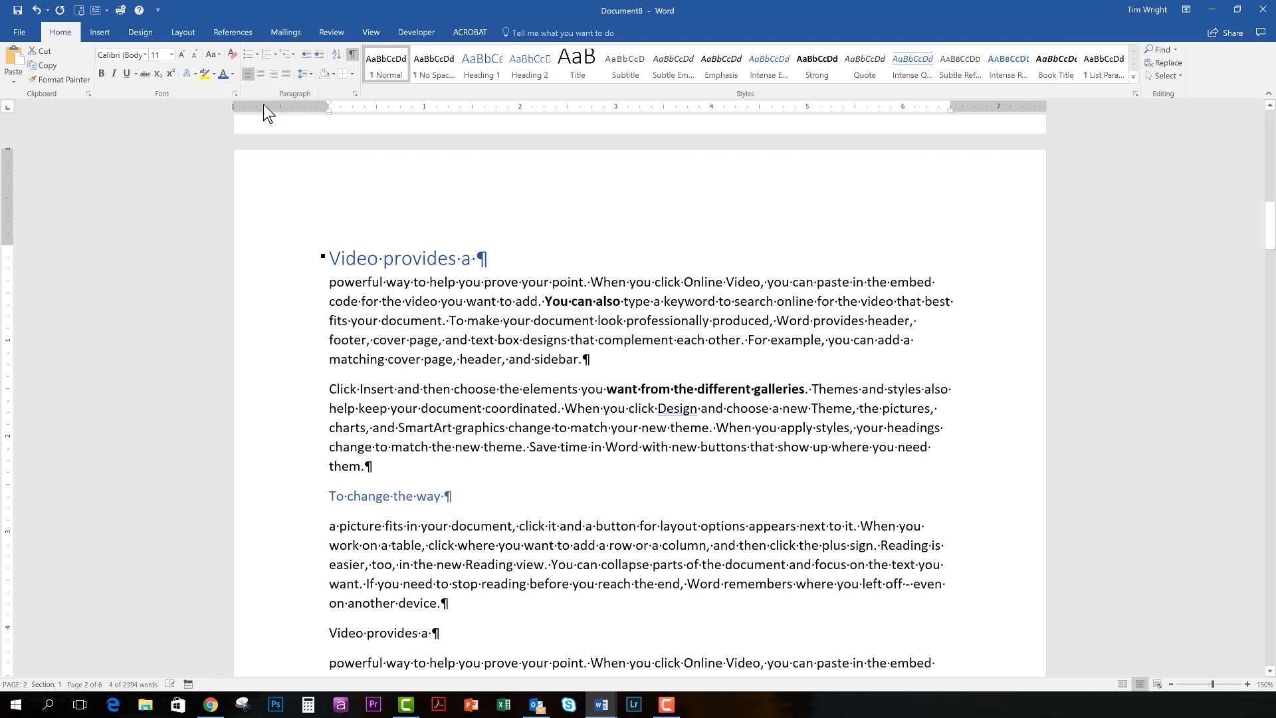
left_click(187, 55)
left_click(186, 56)
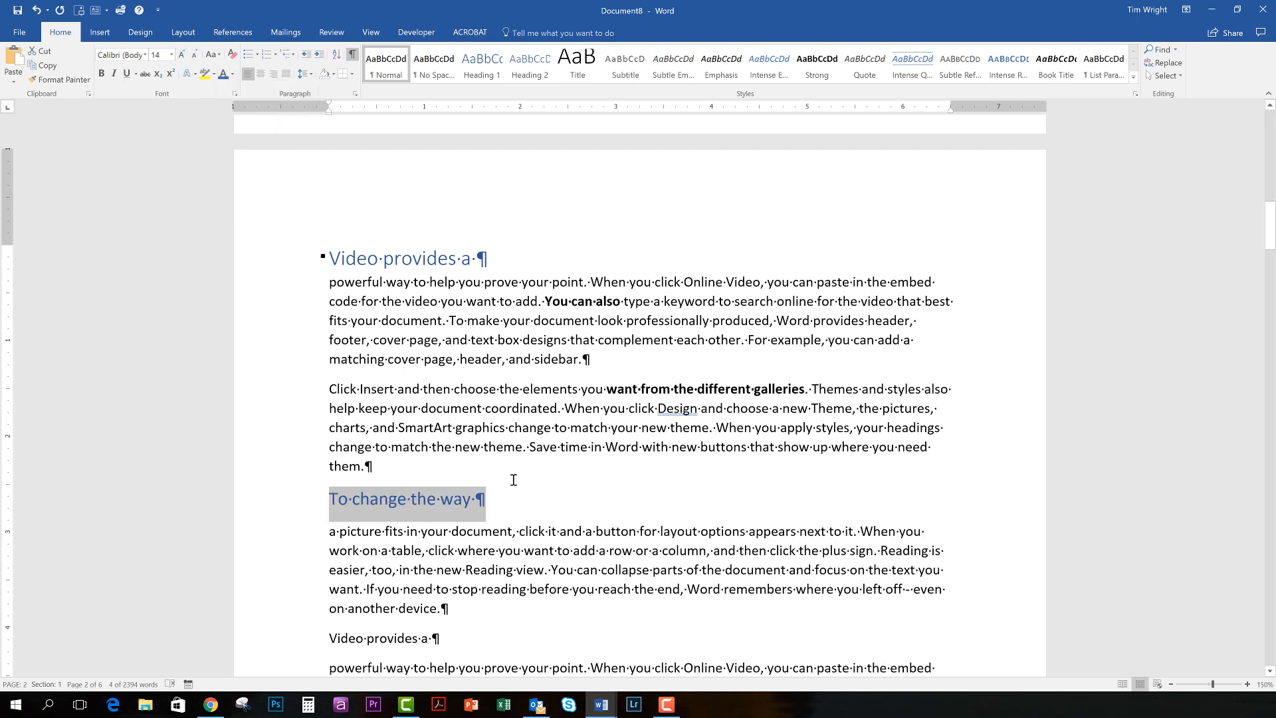
- Compare the "To change the way" line with the "Video provides a" heading and set the line's font to Calibri Light
left_click(393, 258)
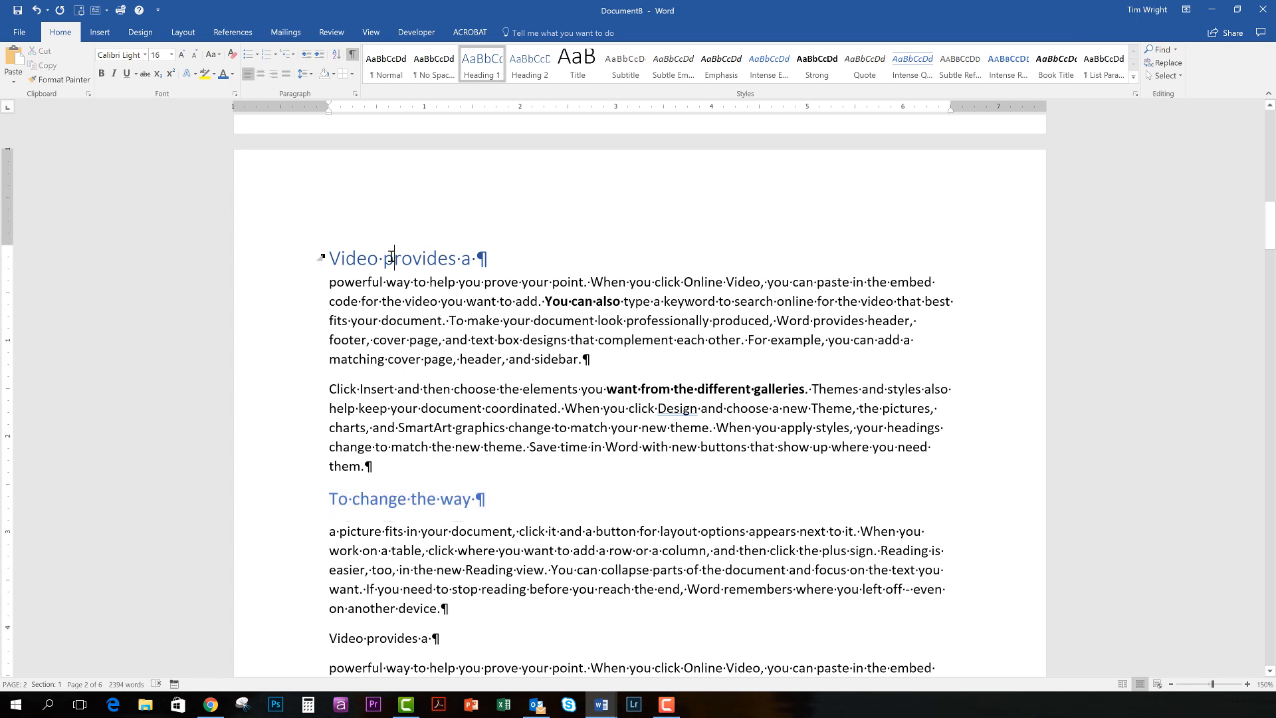
left_click(411, 498)
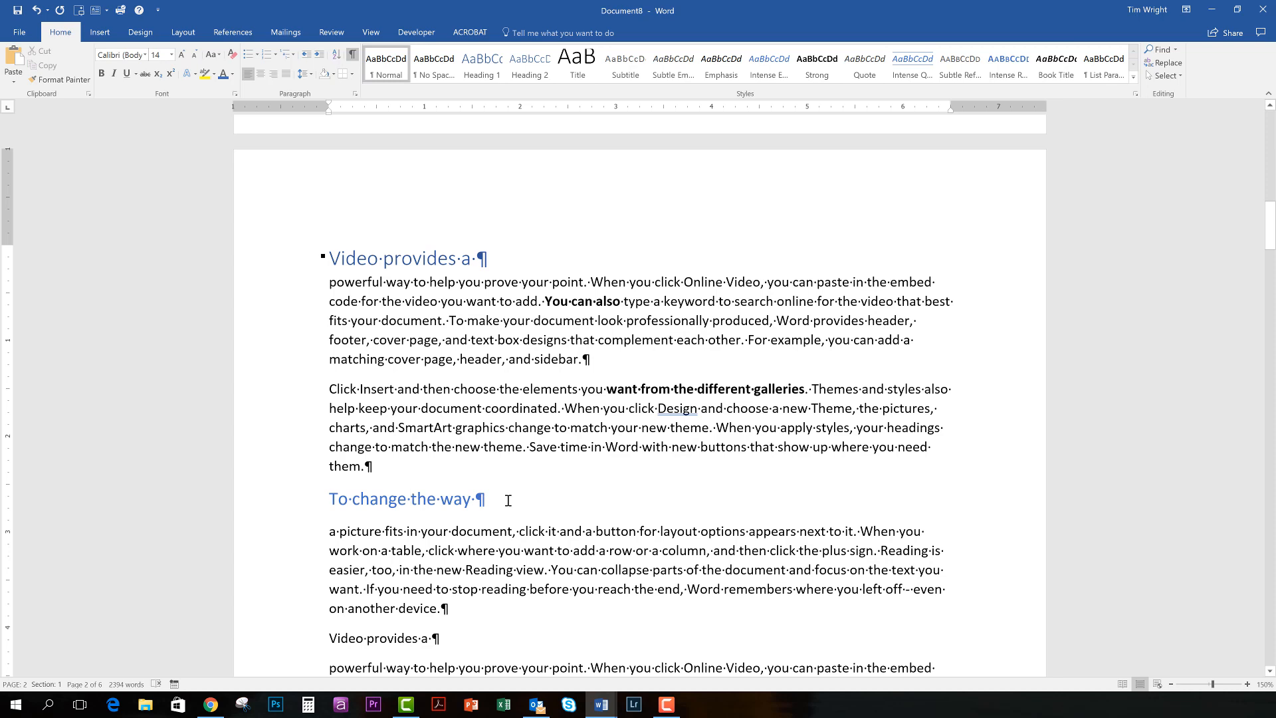
double_click(448, 500)
triple_click(450, 508)
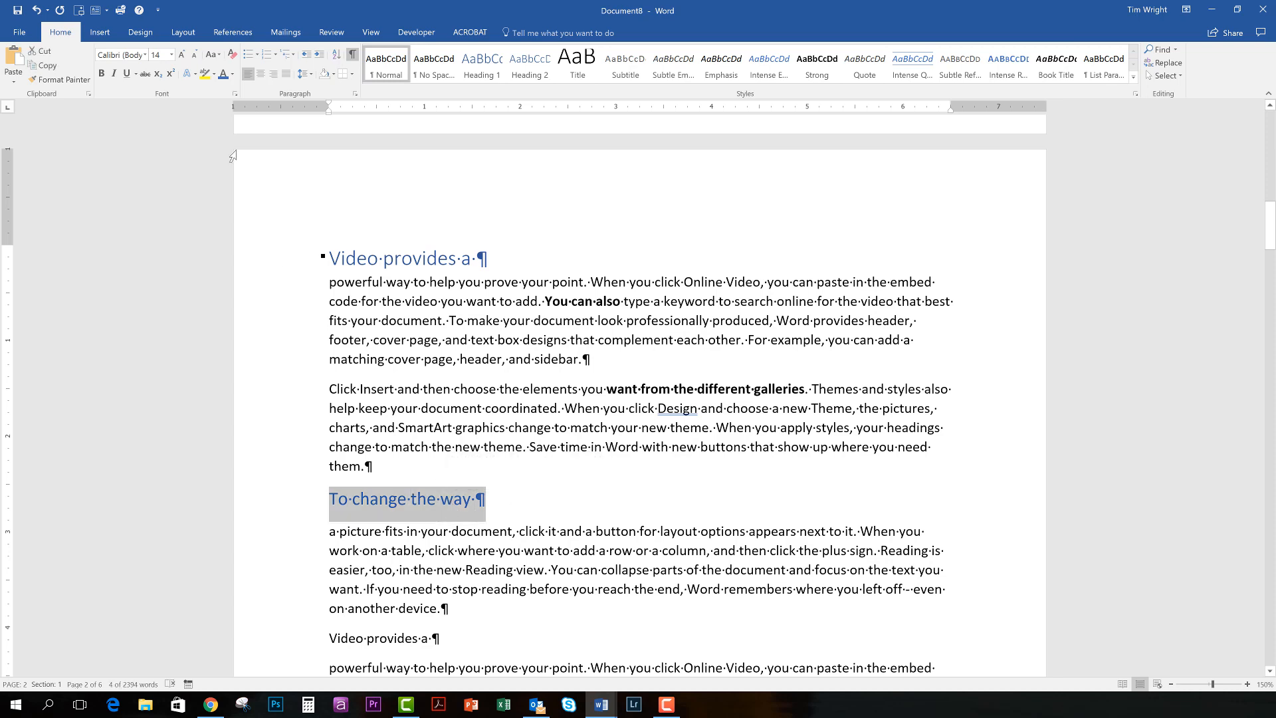
left_click(146, 56)
left_click(146, 81)
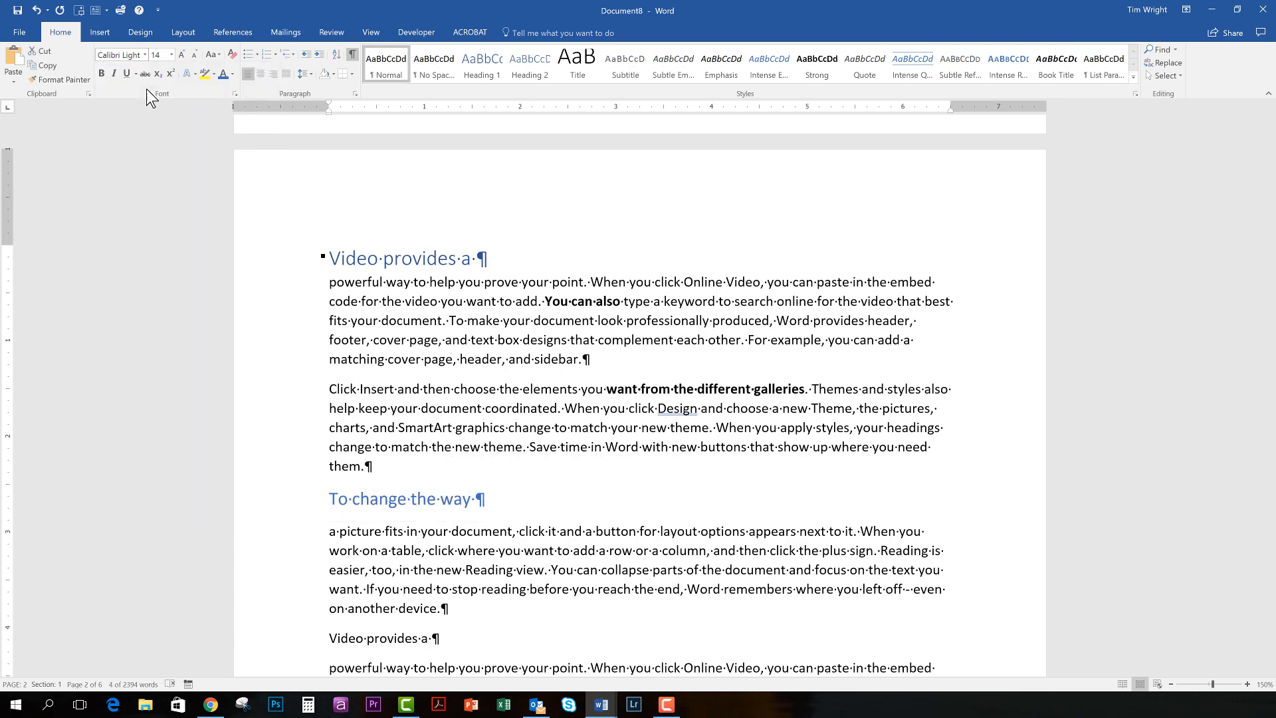
left_click(530, 460)
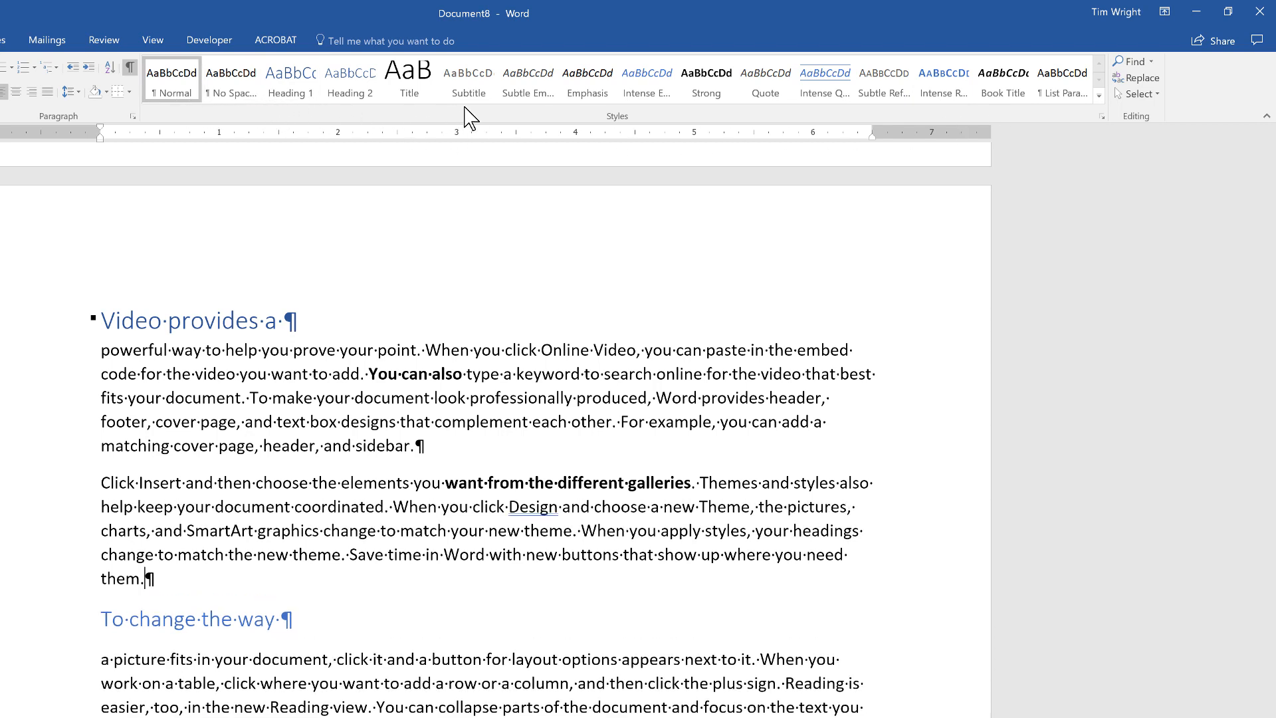
- Show the full Styles pane, dock it beside the document and widen it
left_click(1102, 118)
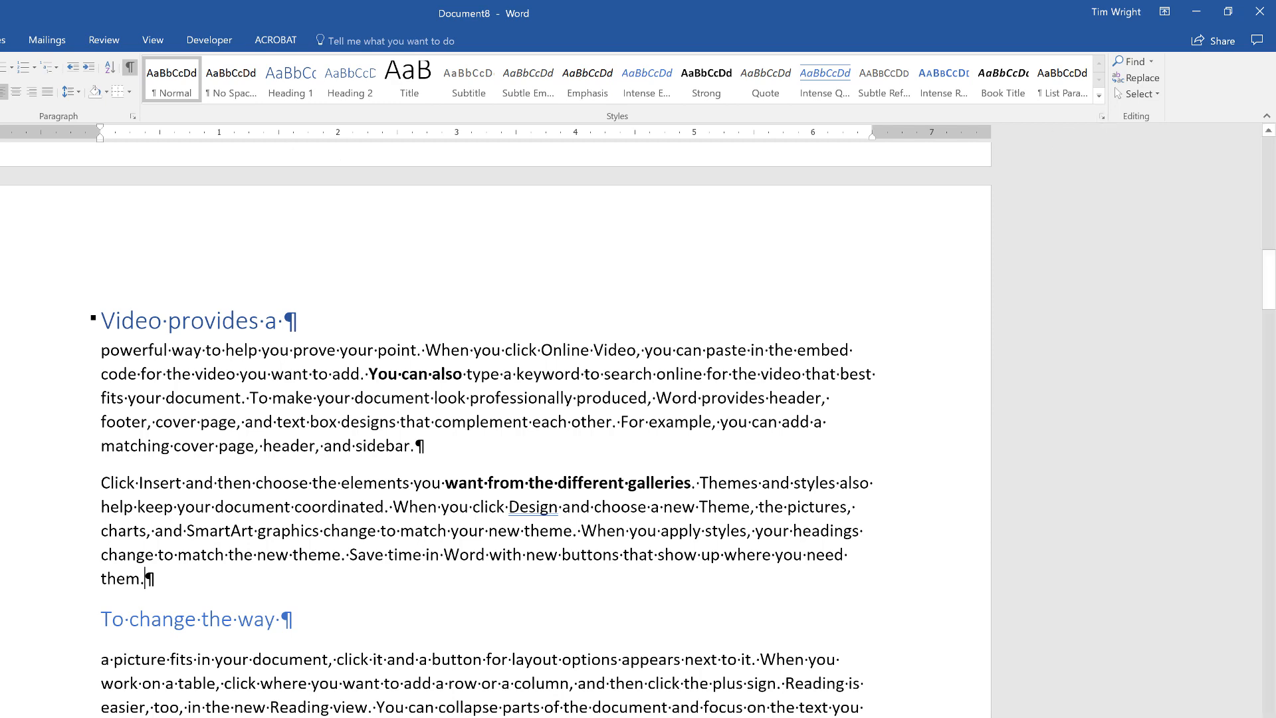
left_click_drag(644, 205, 710, 181)
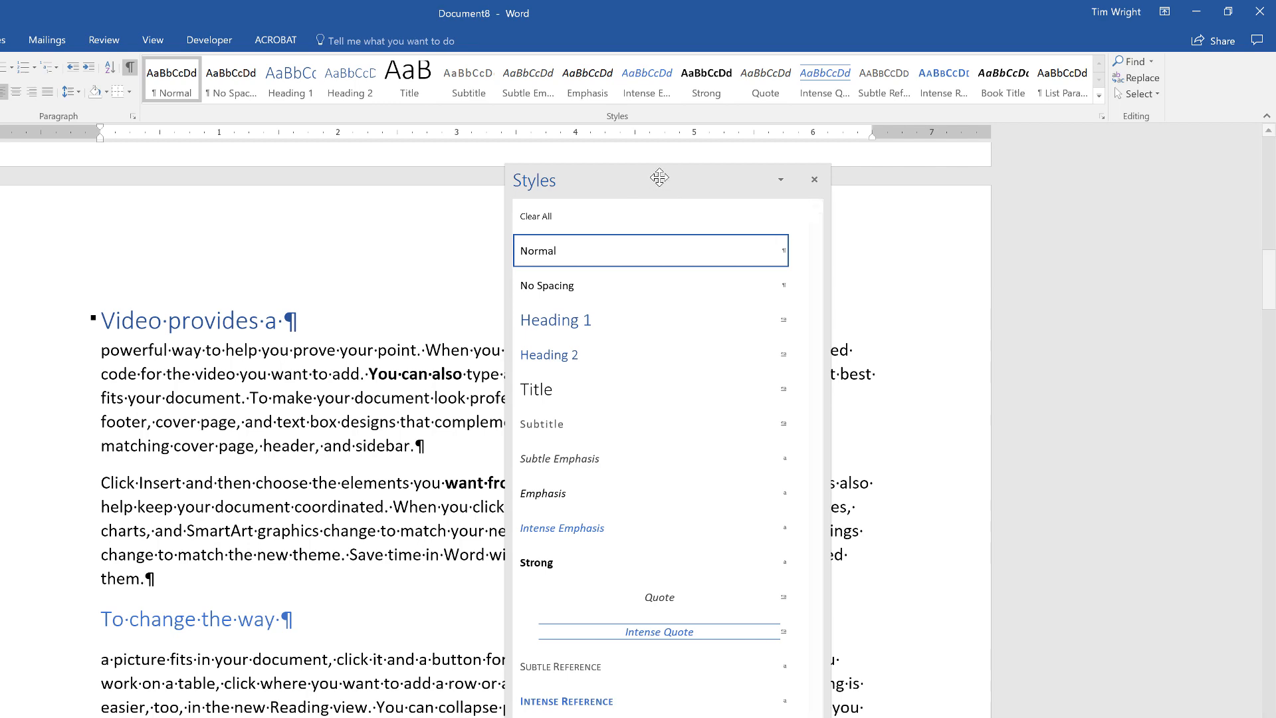
left_click_drag(658, 180, 1254, 150)
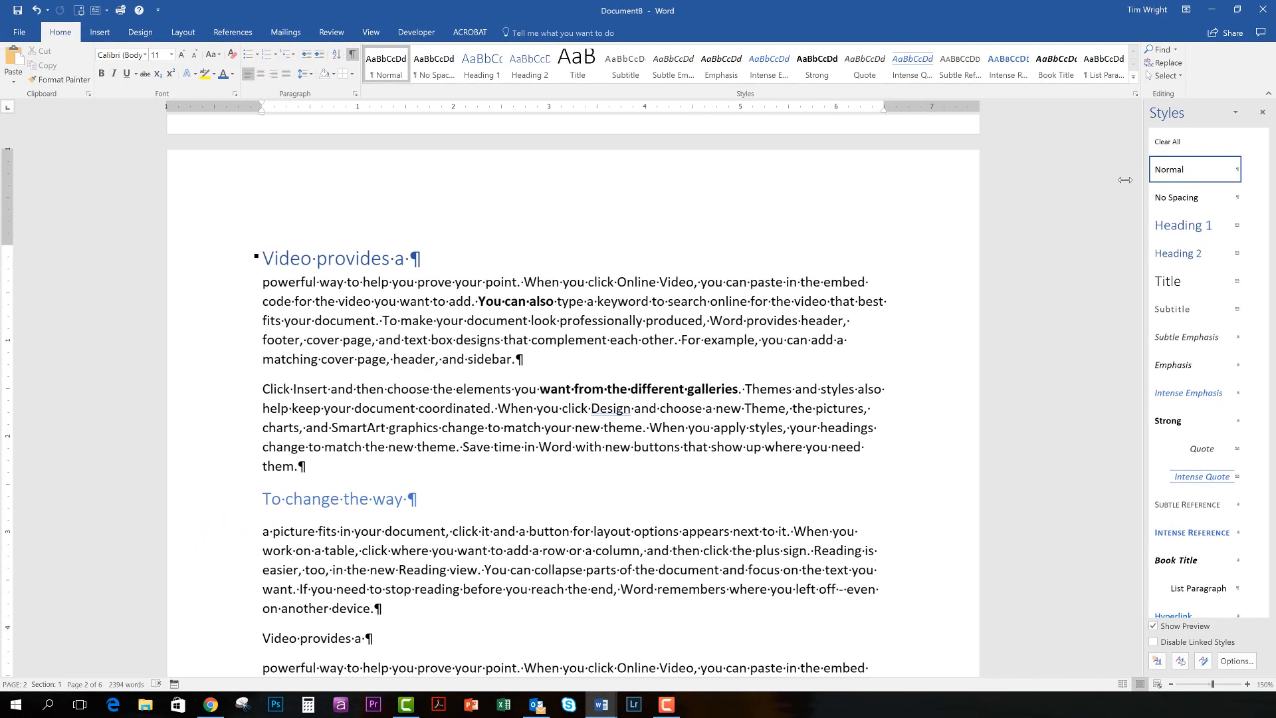
left_click_drag(1145, 177, 1098, 189)
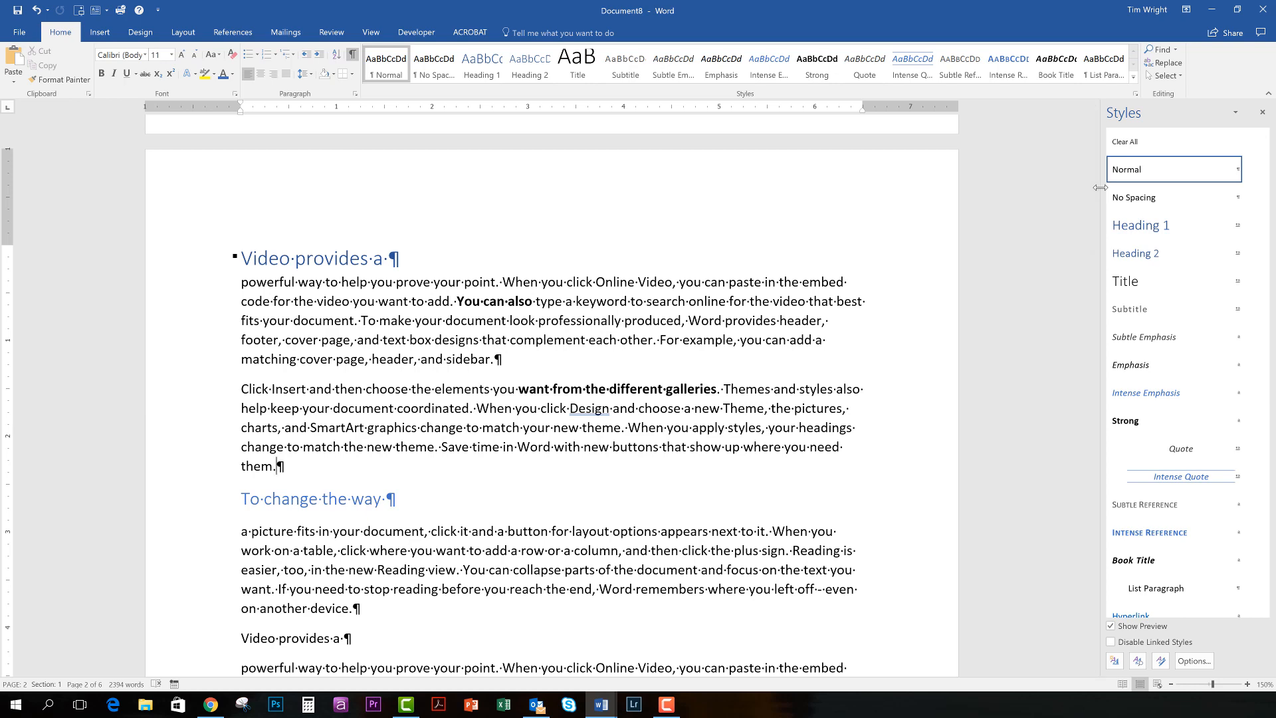
left_click_drag(1101, 188, 1093, 188)
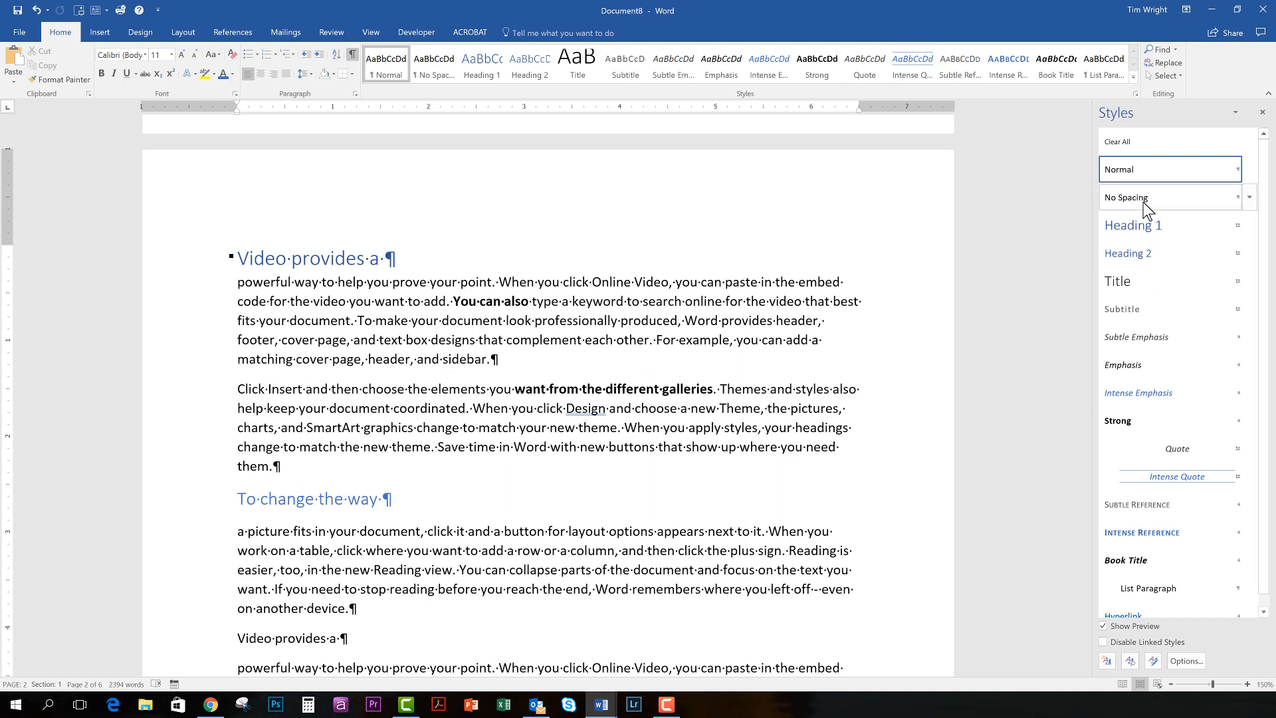
mouse_move(1170, 557)
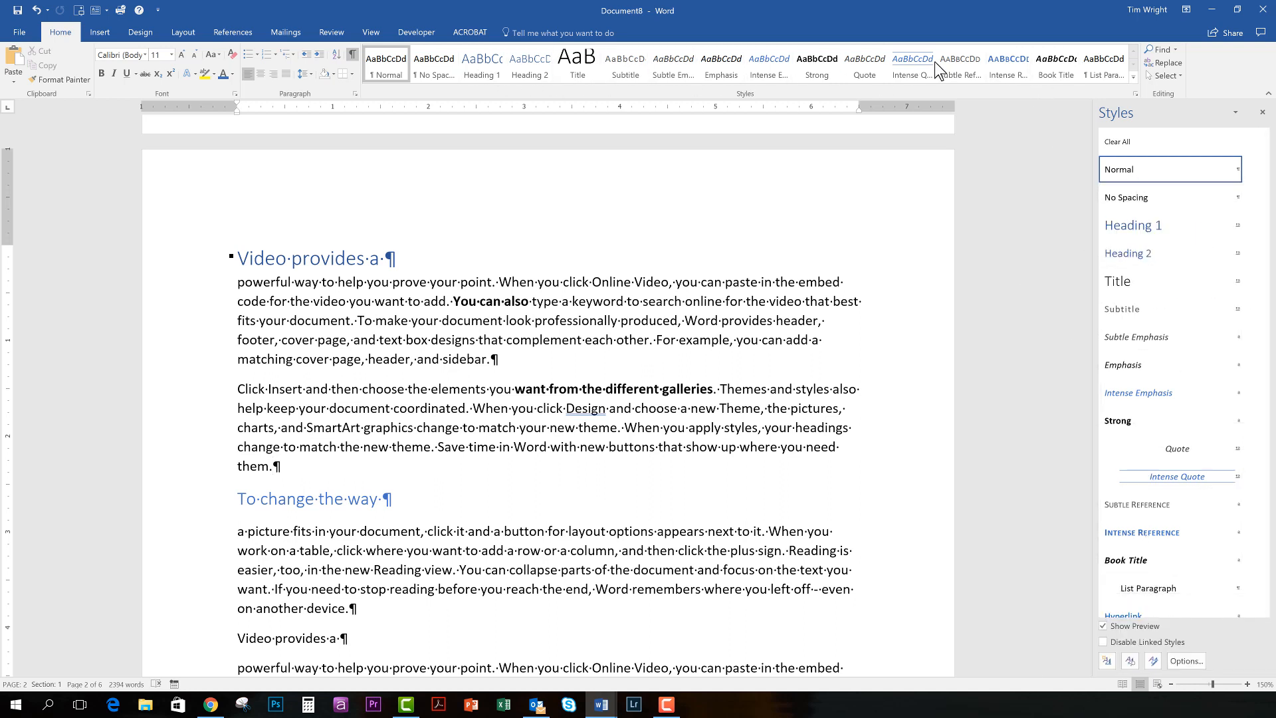
left_click(100, 30)
left_click(180, 38)
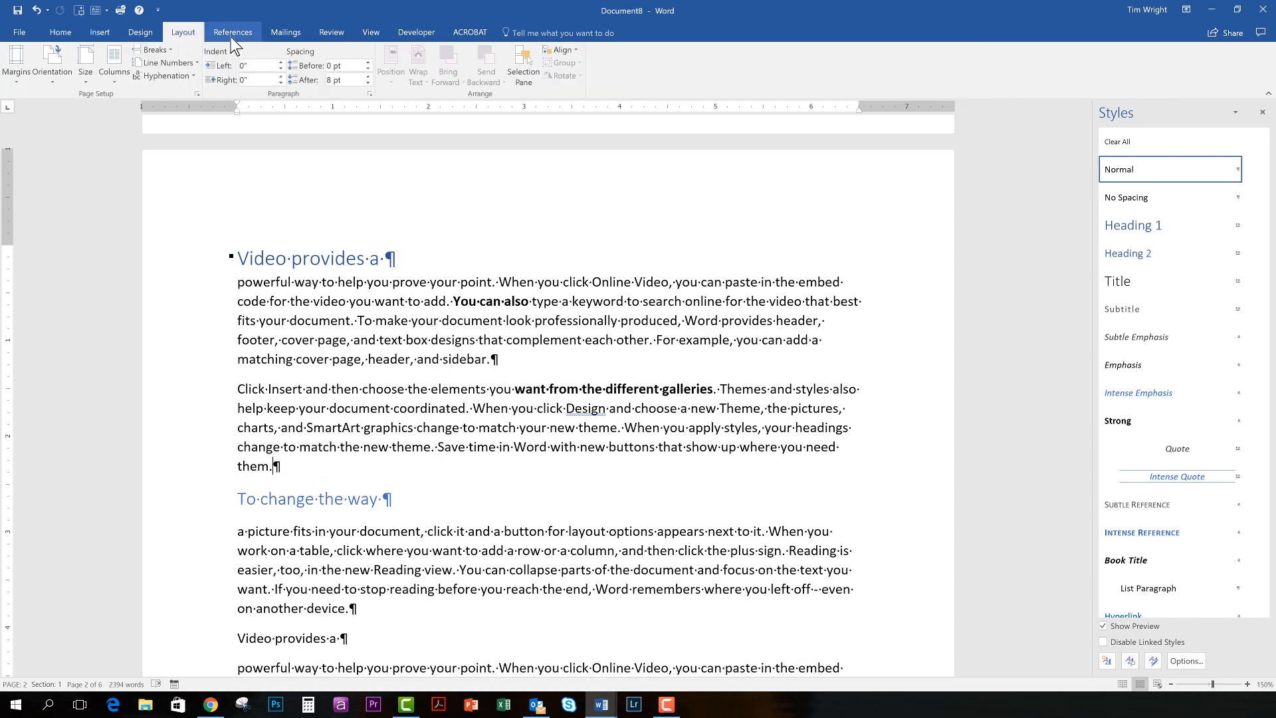
left_click(286, 33)
left_click(332, 33)
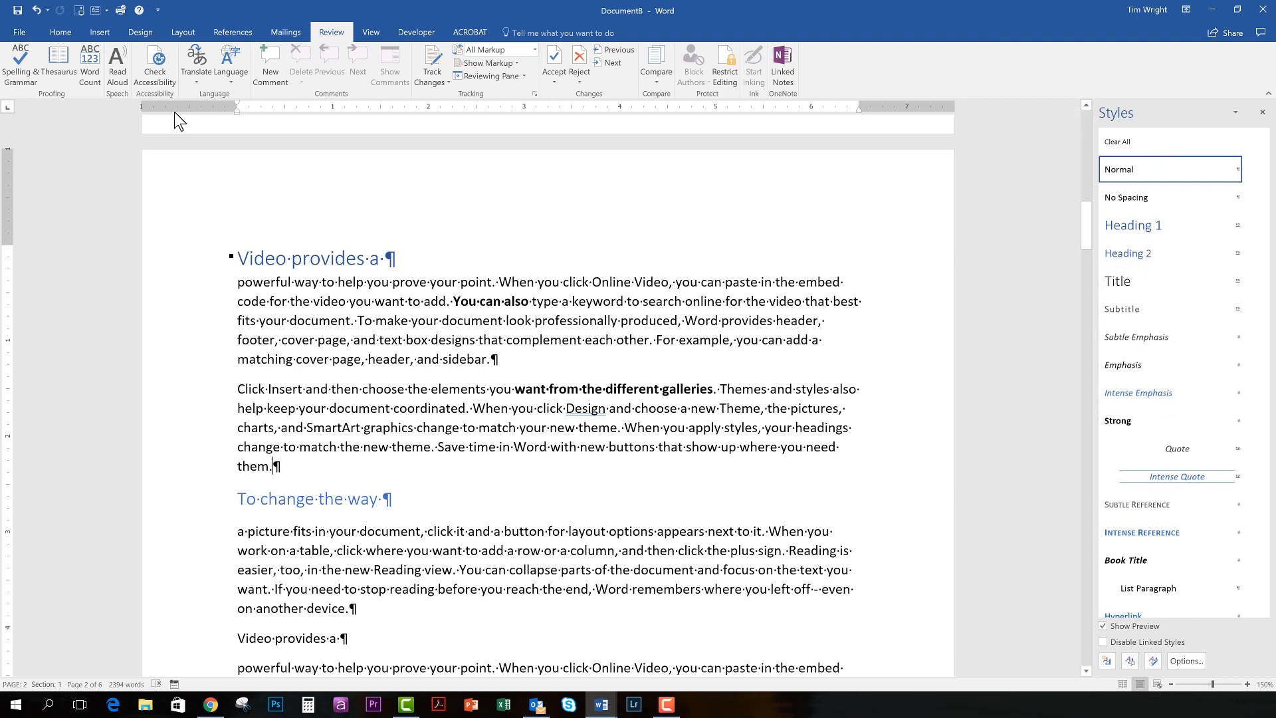
left_click(61, 33)
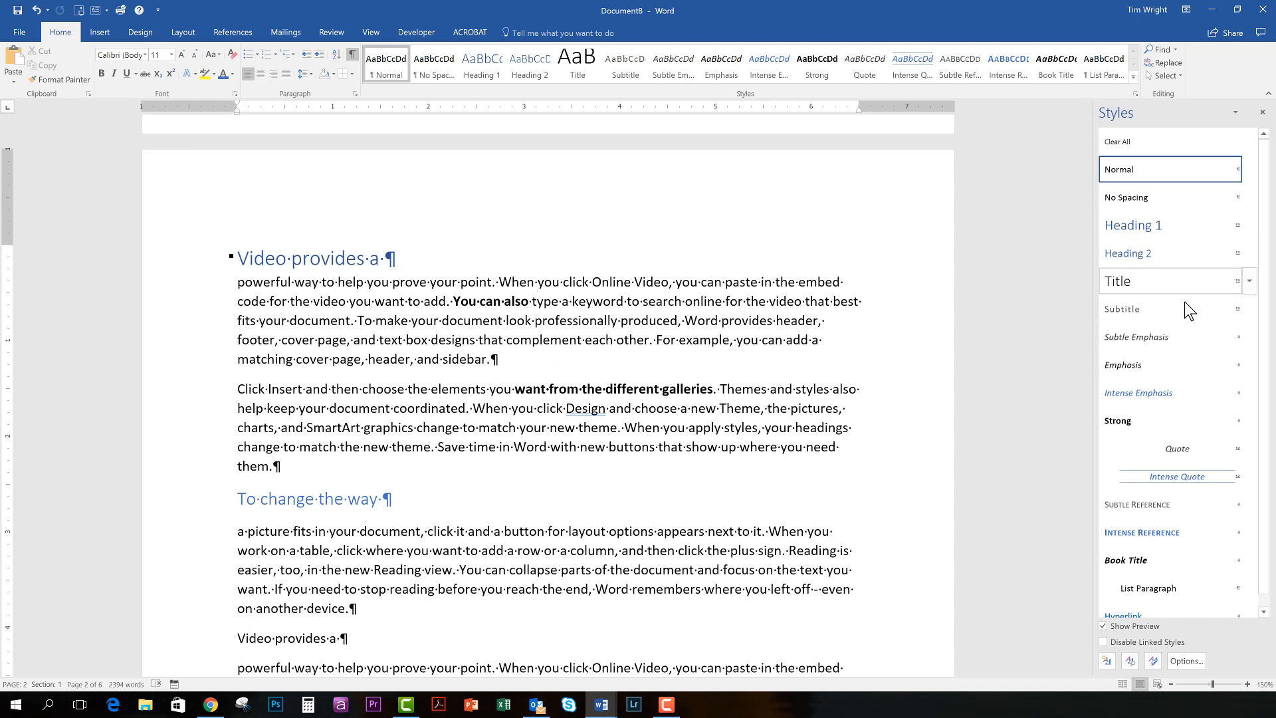
- Check in the Styles pane which styles the body paragraphs, the "Video provides a" heading and the "To change the way" line use
left_click_drag(238, 285, 366, 449)
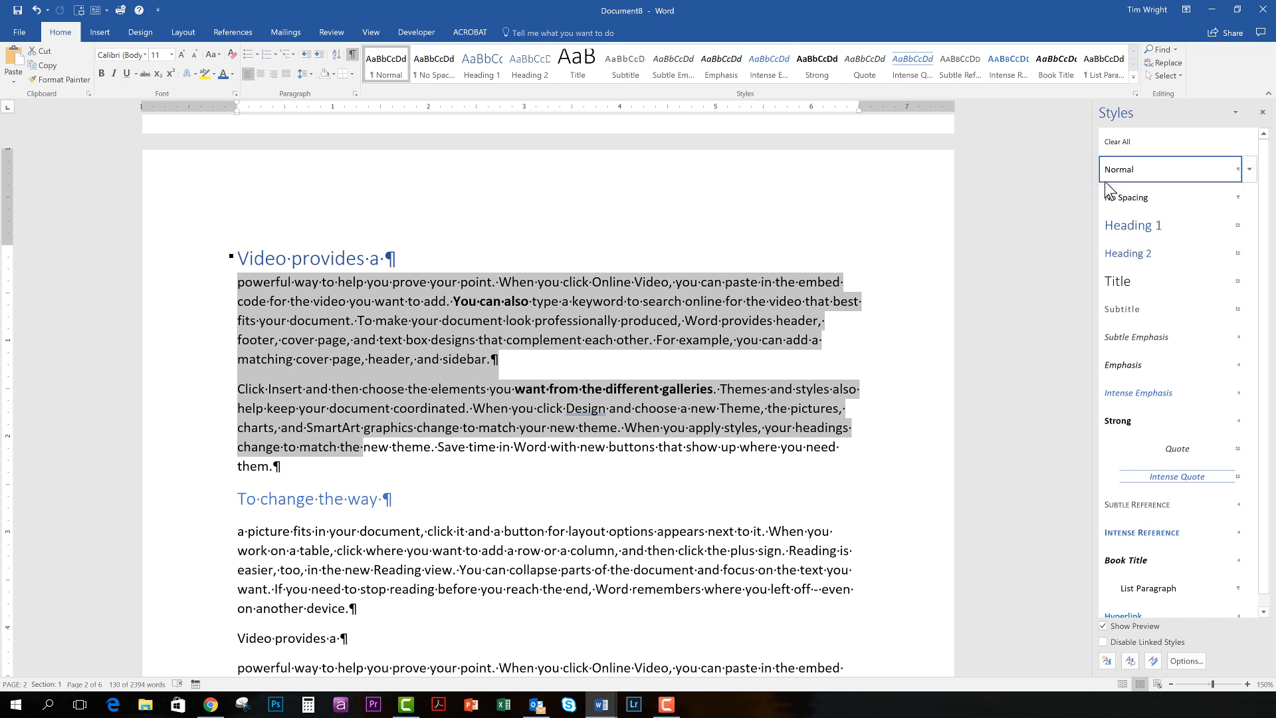
left_click(494, 408)
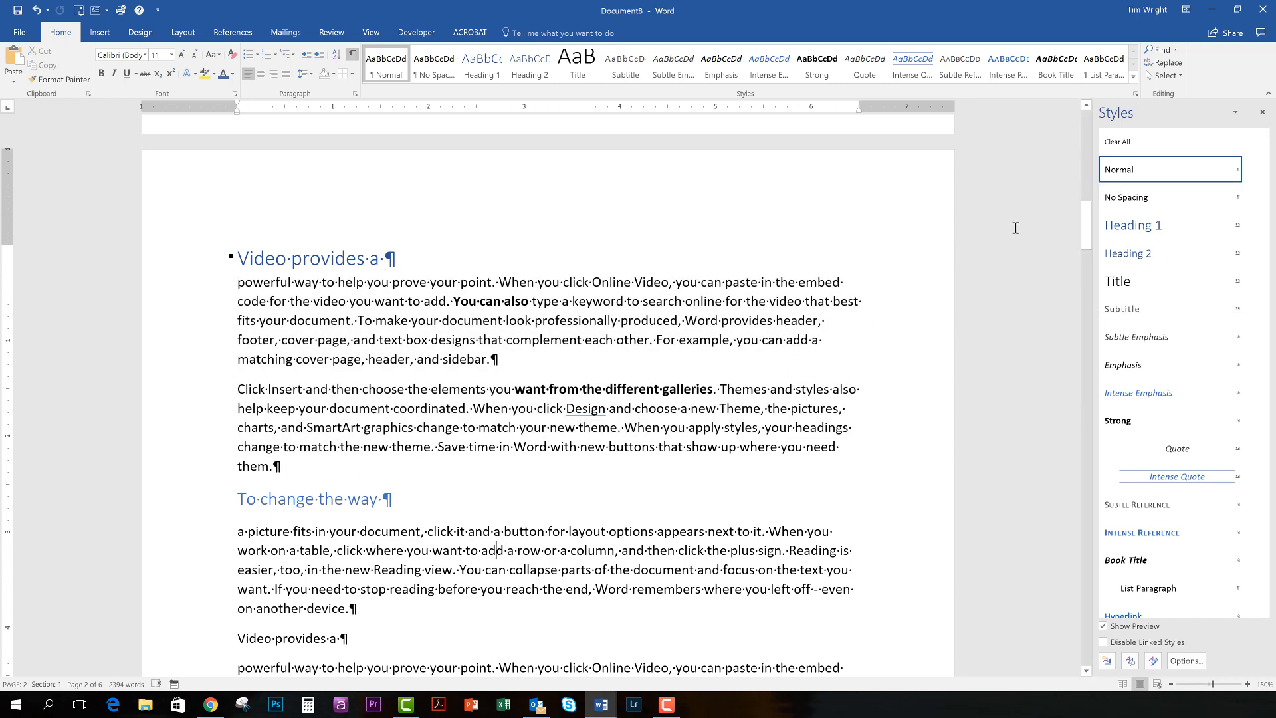
left_click(324, 261)
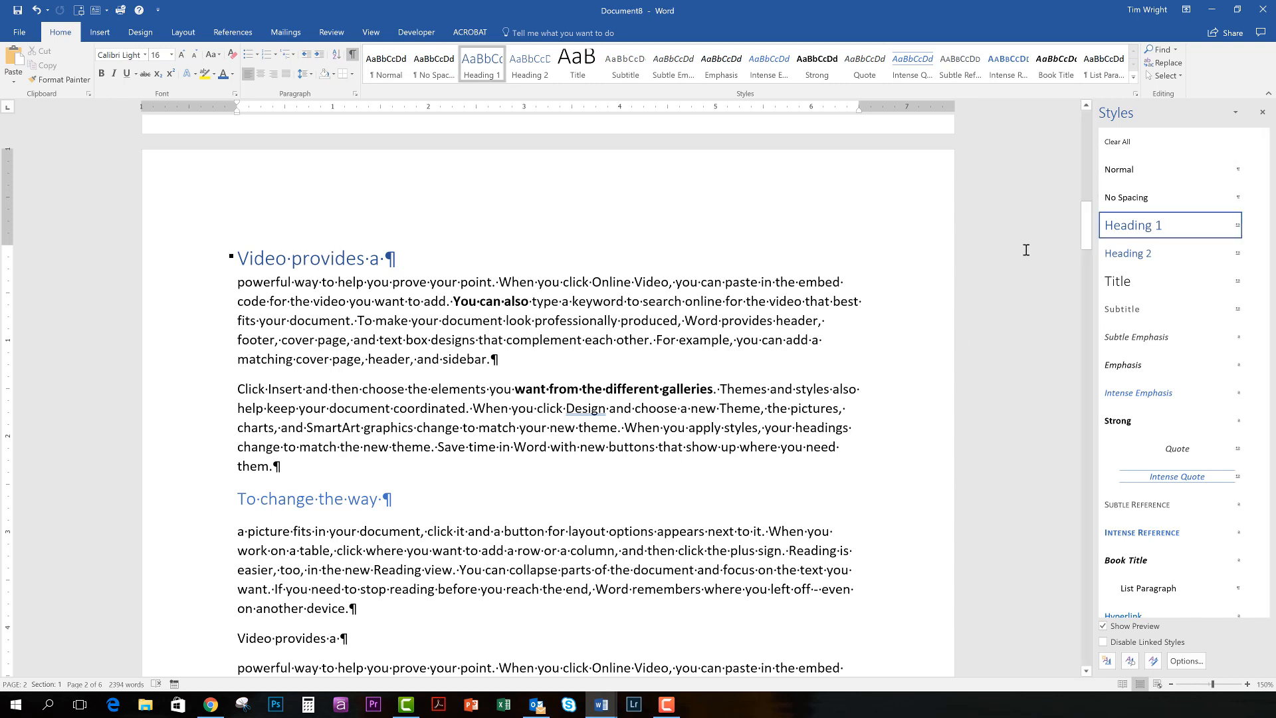
mouse_move(1132, 239)
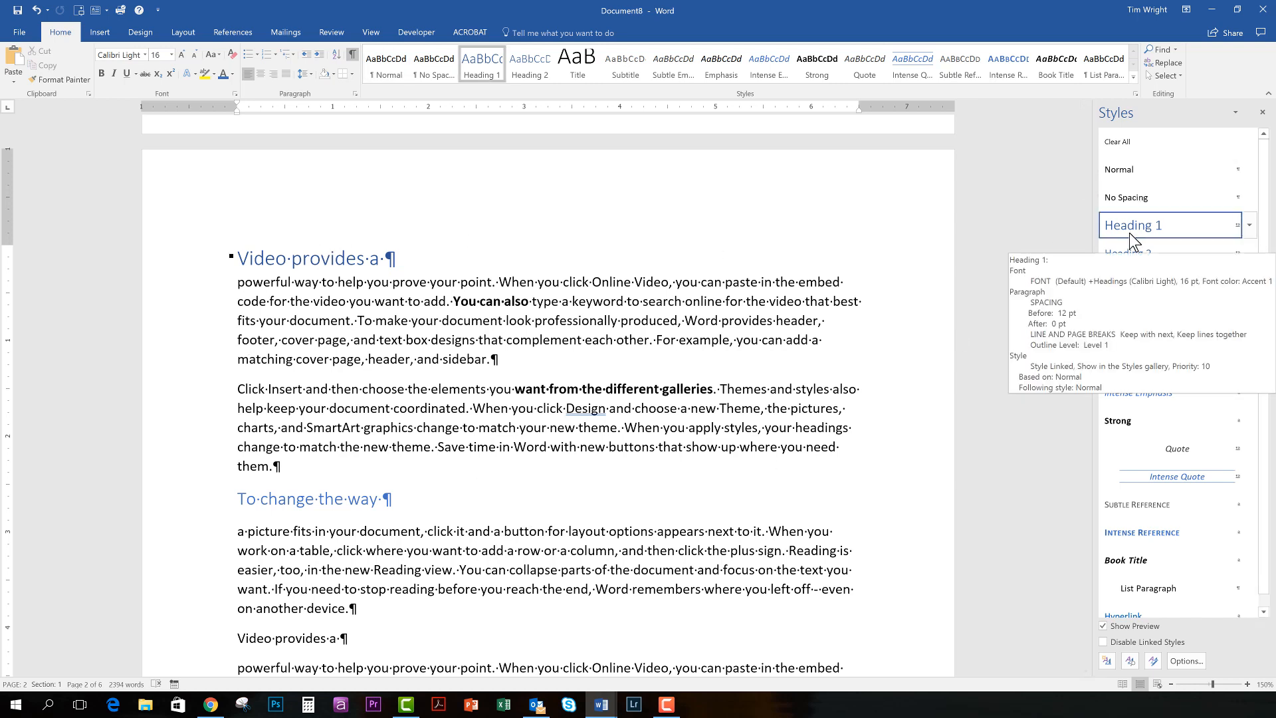
left_click(280, 504)
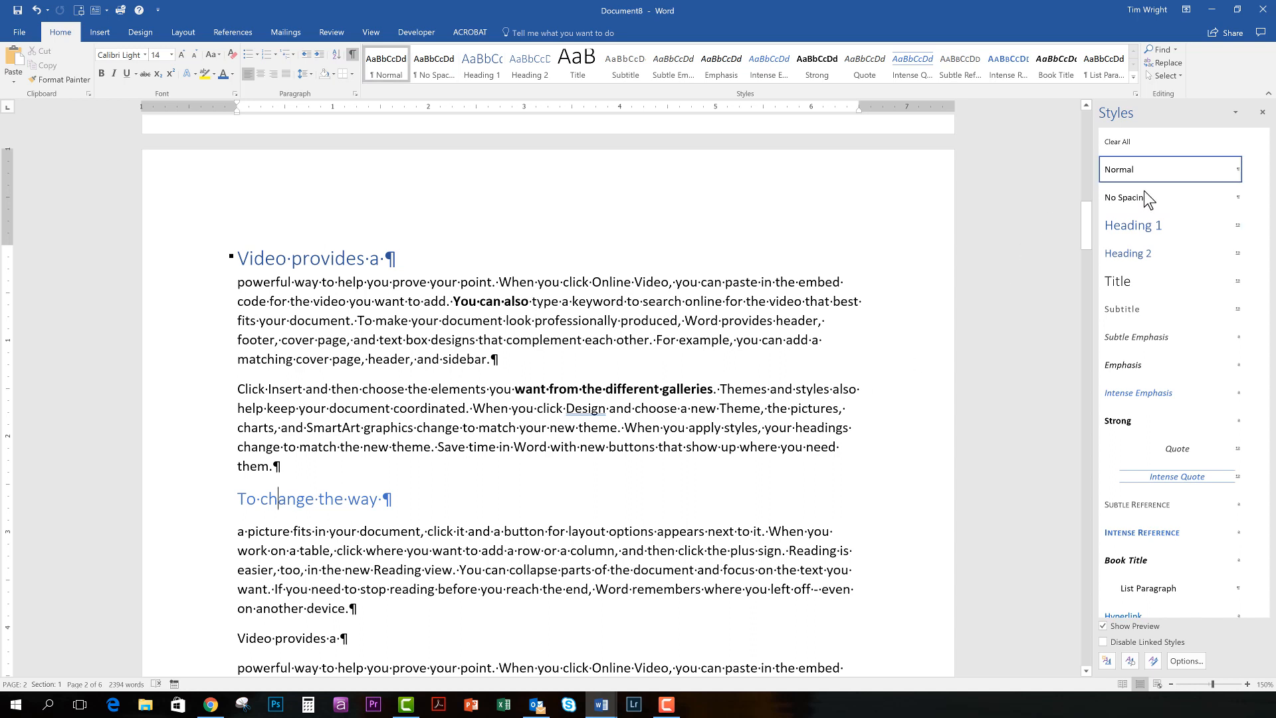
mouse_move(1141, 169)
- Apply the Heading 1 style to the first "To change the way" line on page 2
left_click(300, 259)
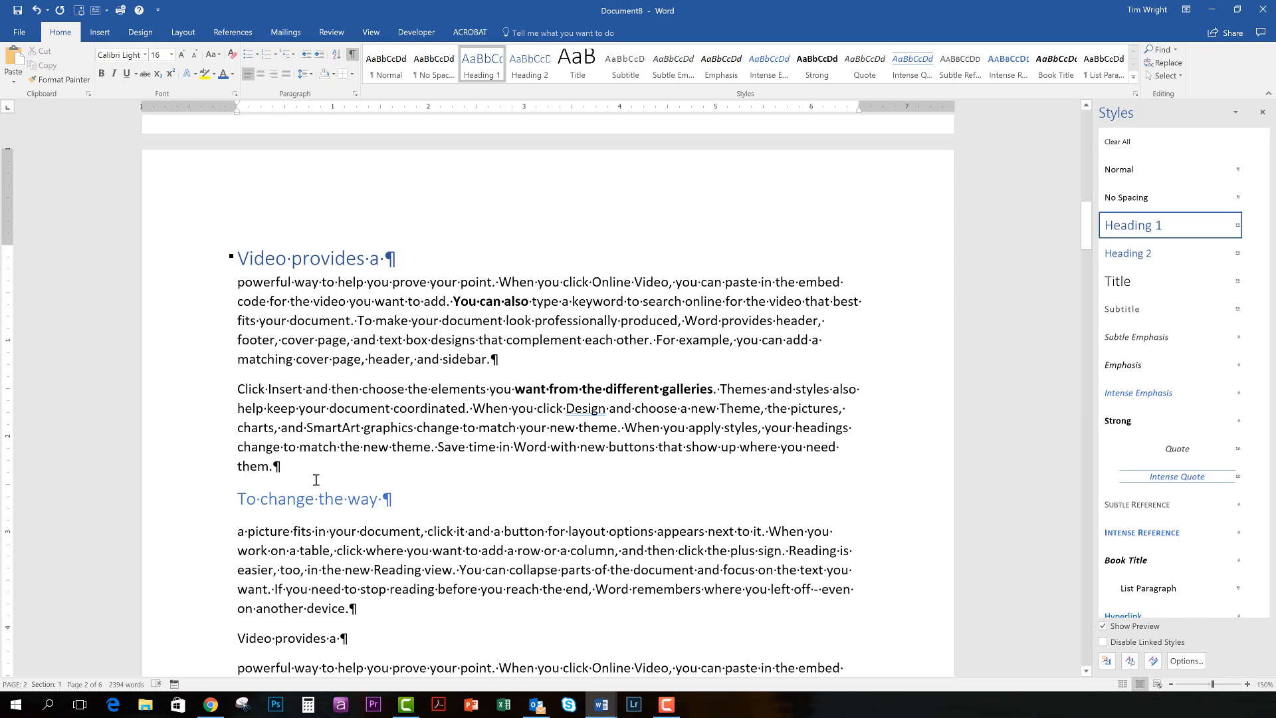
left_click(298, 500)
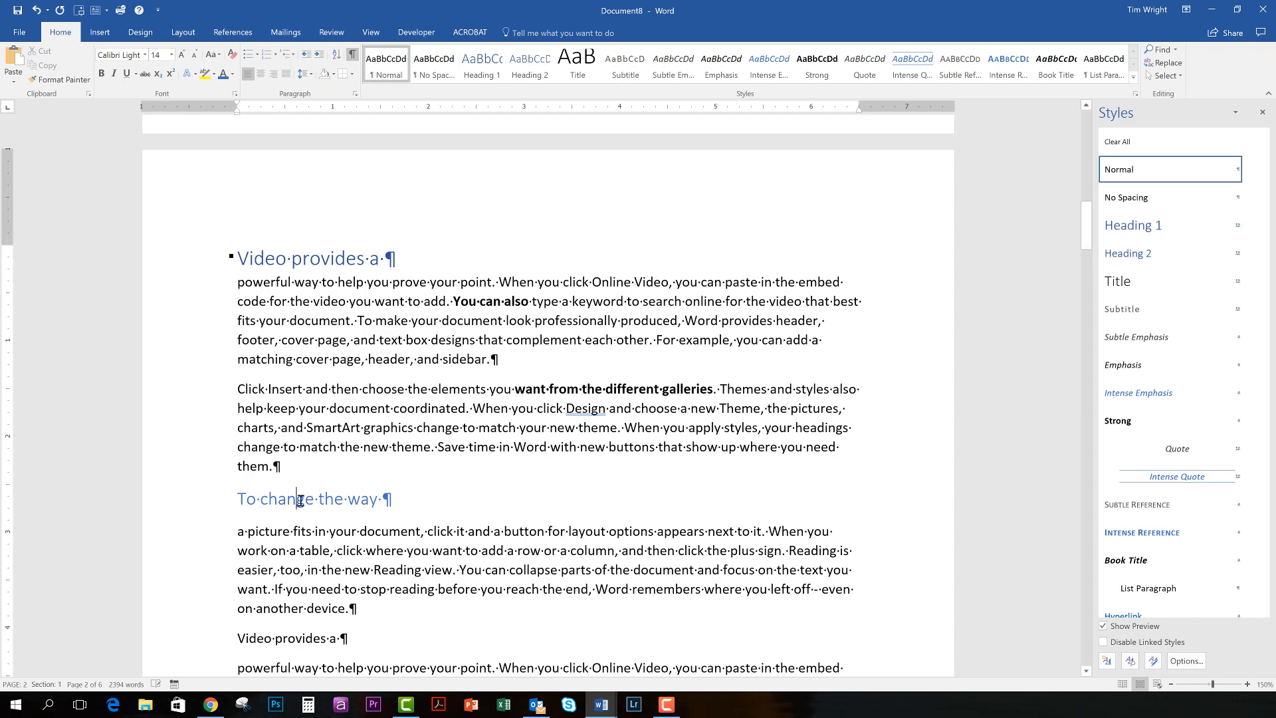
left_click(1133, 228)
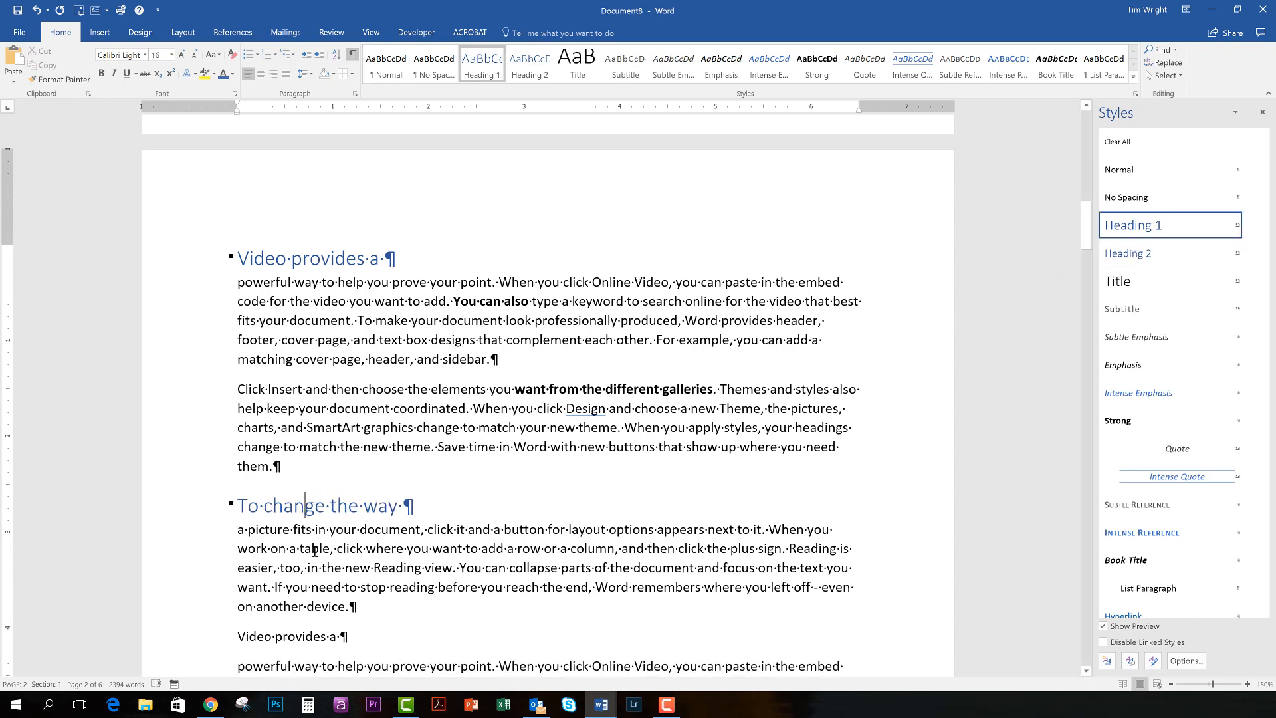
- Apply the Heading 1 style to the second "Video provides a" line on page 2
scroll(305, 502, "down", 2)
left_click(306, 501)
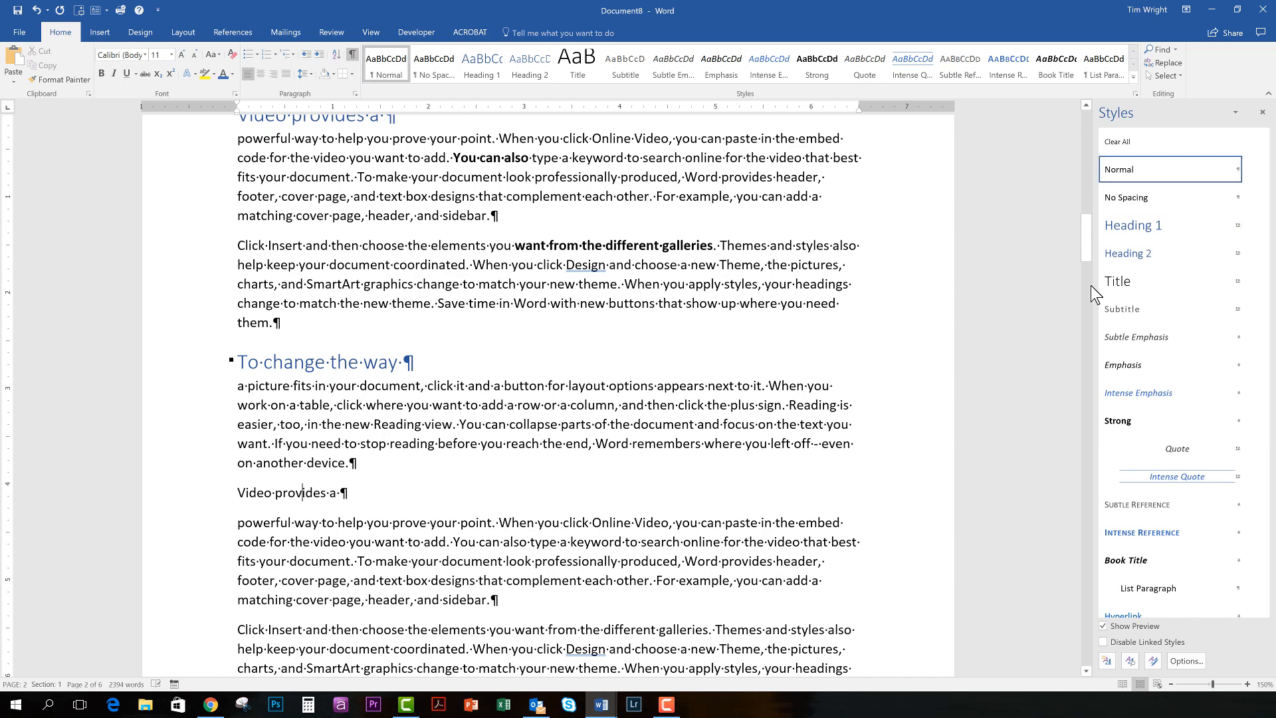
left_click(1122, 228)
- Apply the Strong style to "You can also" and "you want from the different galleries" in the first two body paragraphs of page 2
scroll(484, 271, "up", 1)
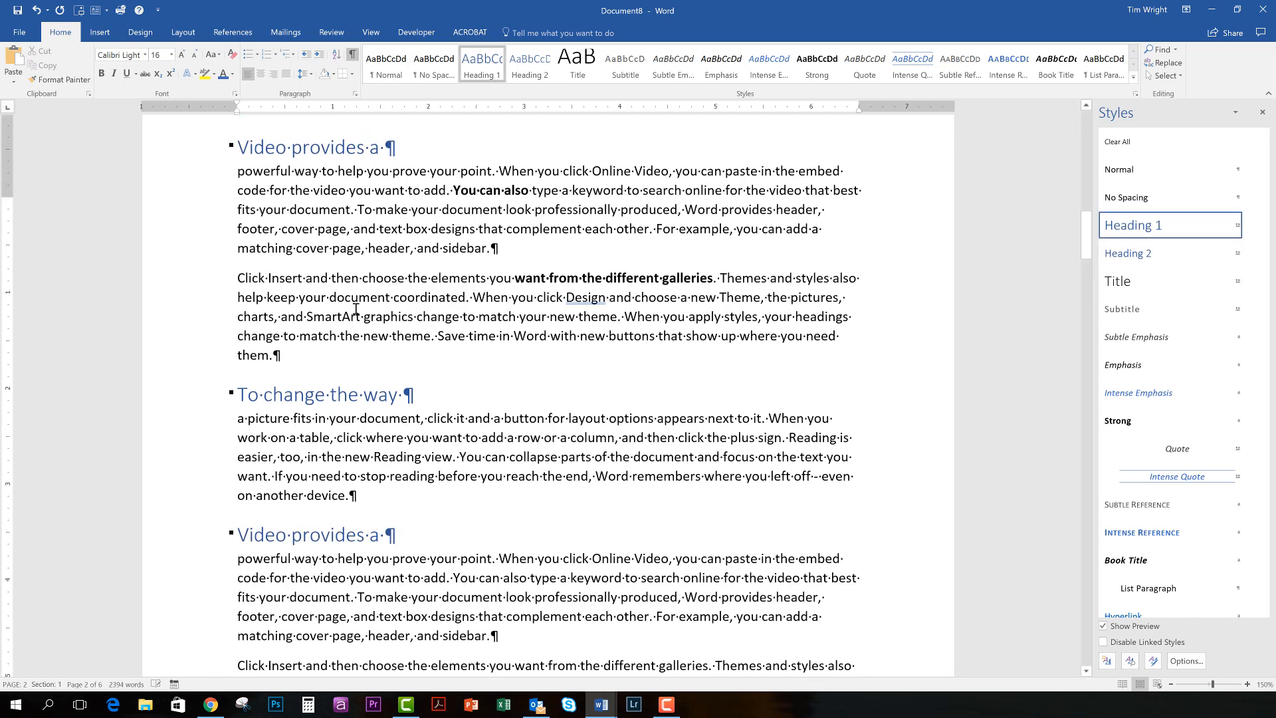
left_click(488, 254)
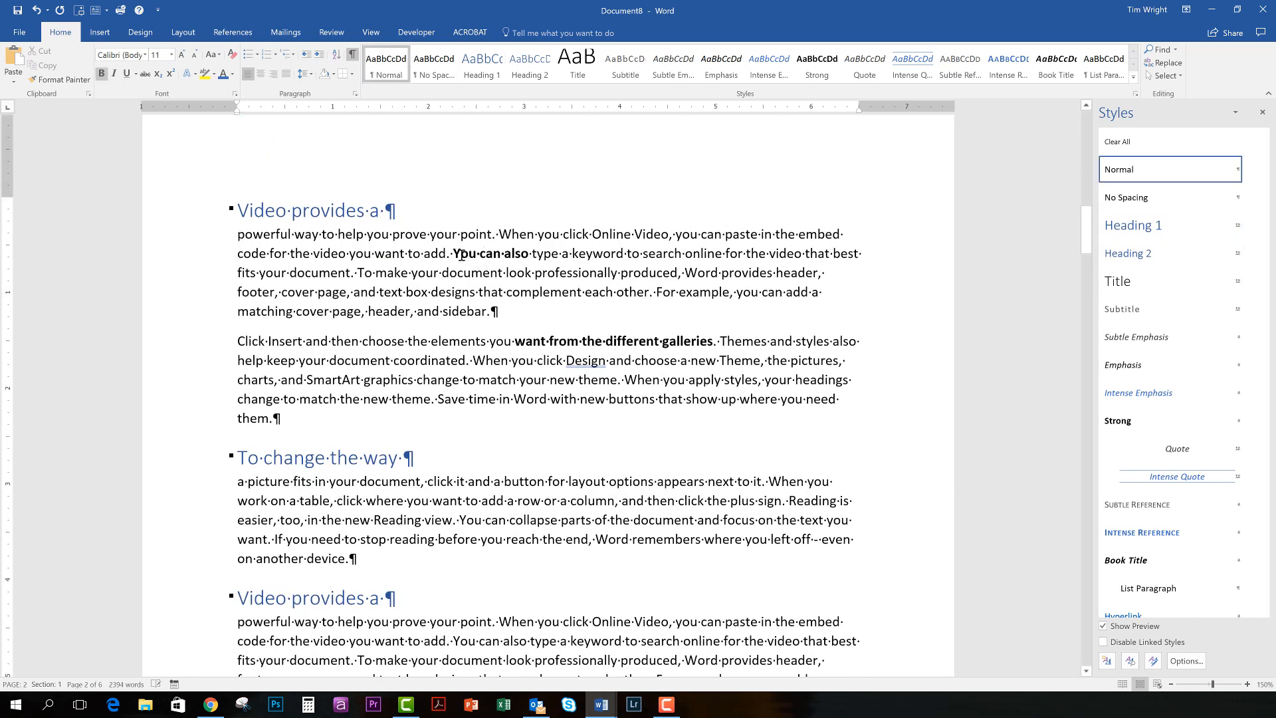
left_click_drag(456, 255, 532, 253)
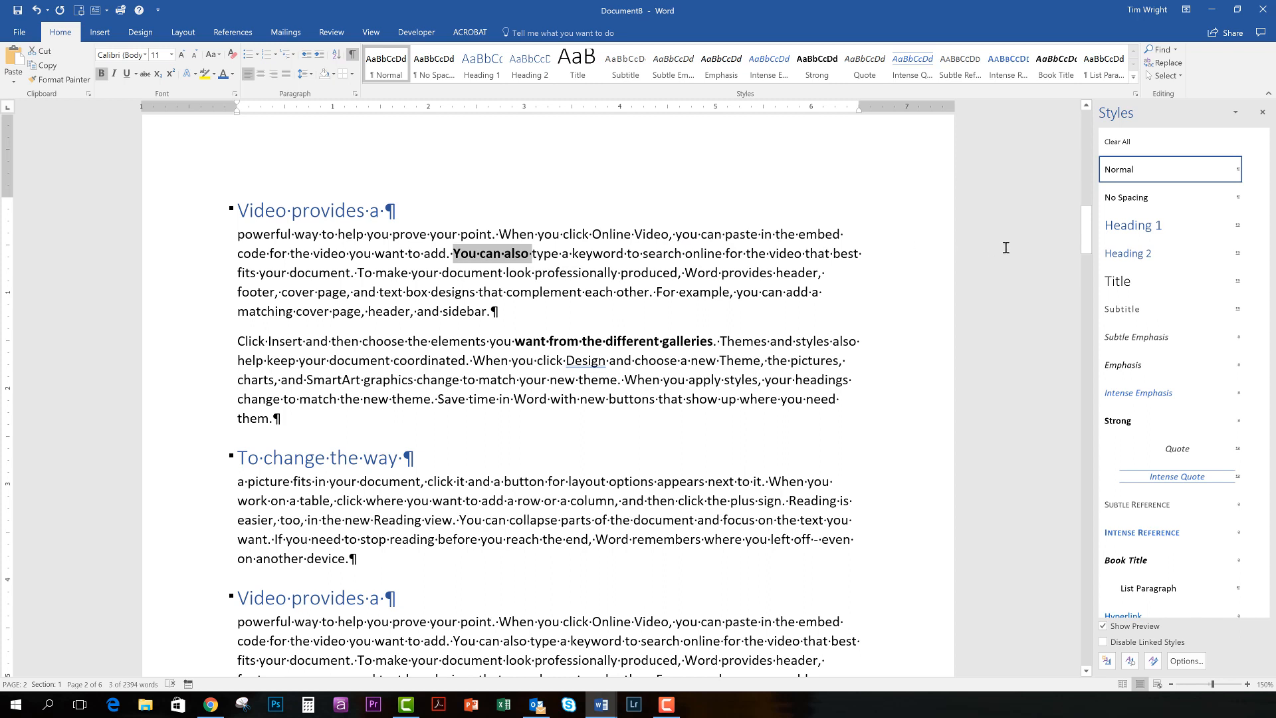
left_click(1123, 421)
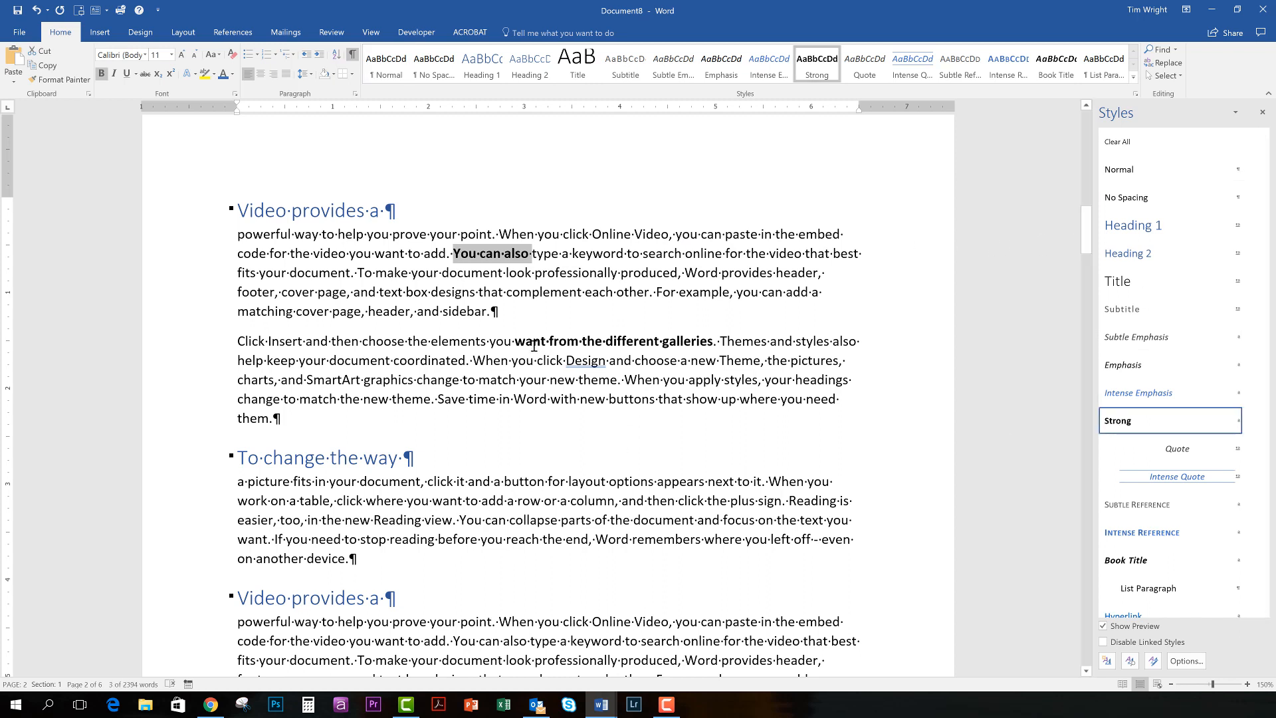
left_click_drag(517, 342, 679, 341)
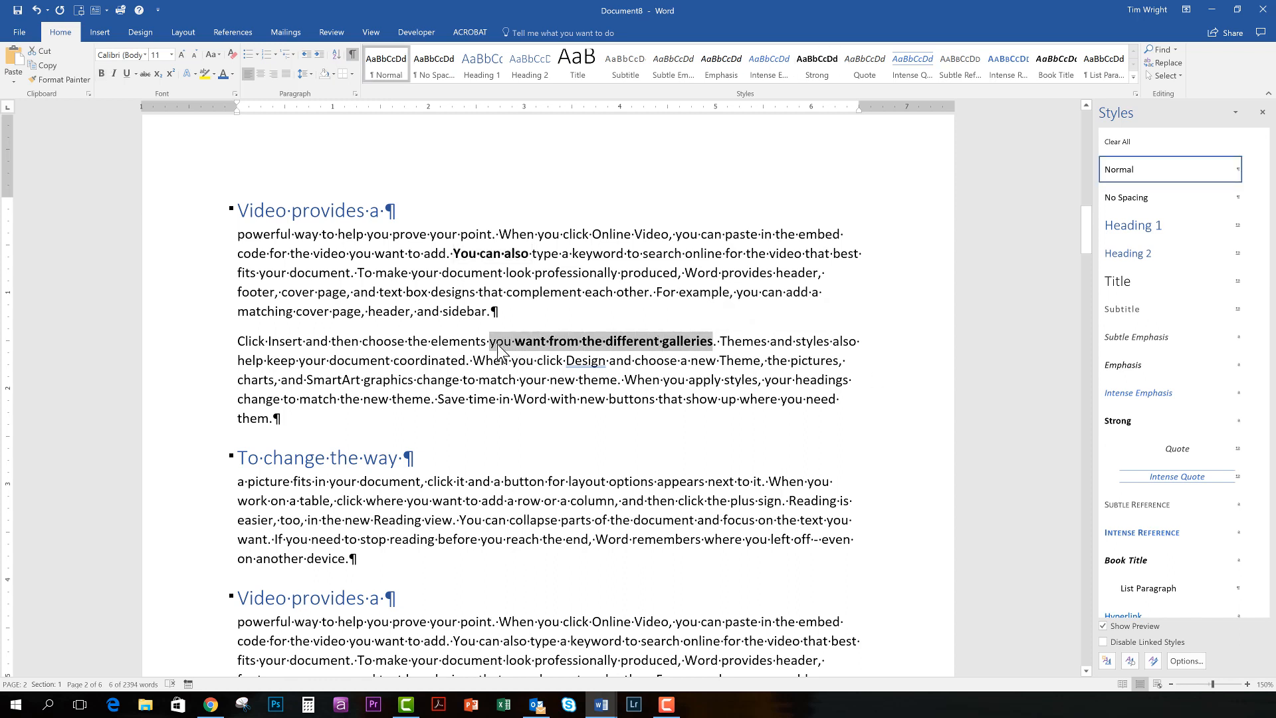
left_click(1122, 421)
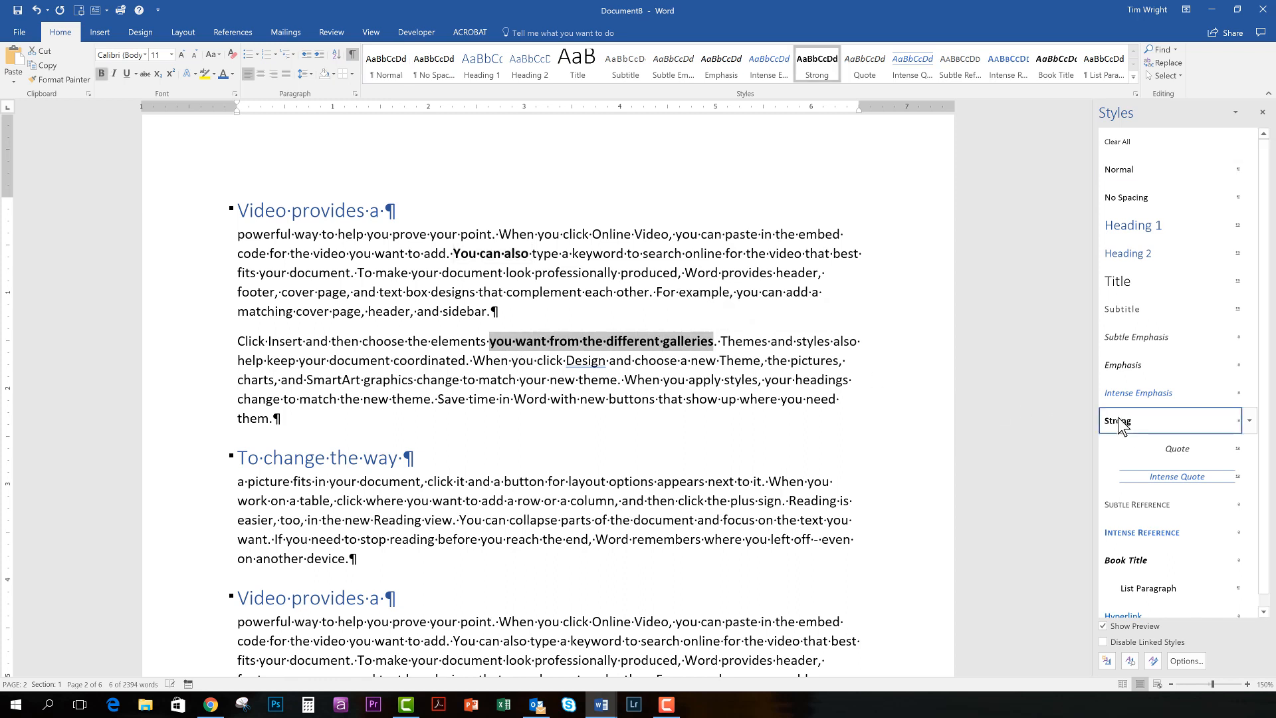
- Apply the Heading 1 style to the second "To change the way" line on page 2
left_click(618, 426)
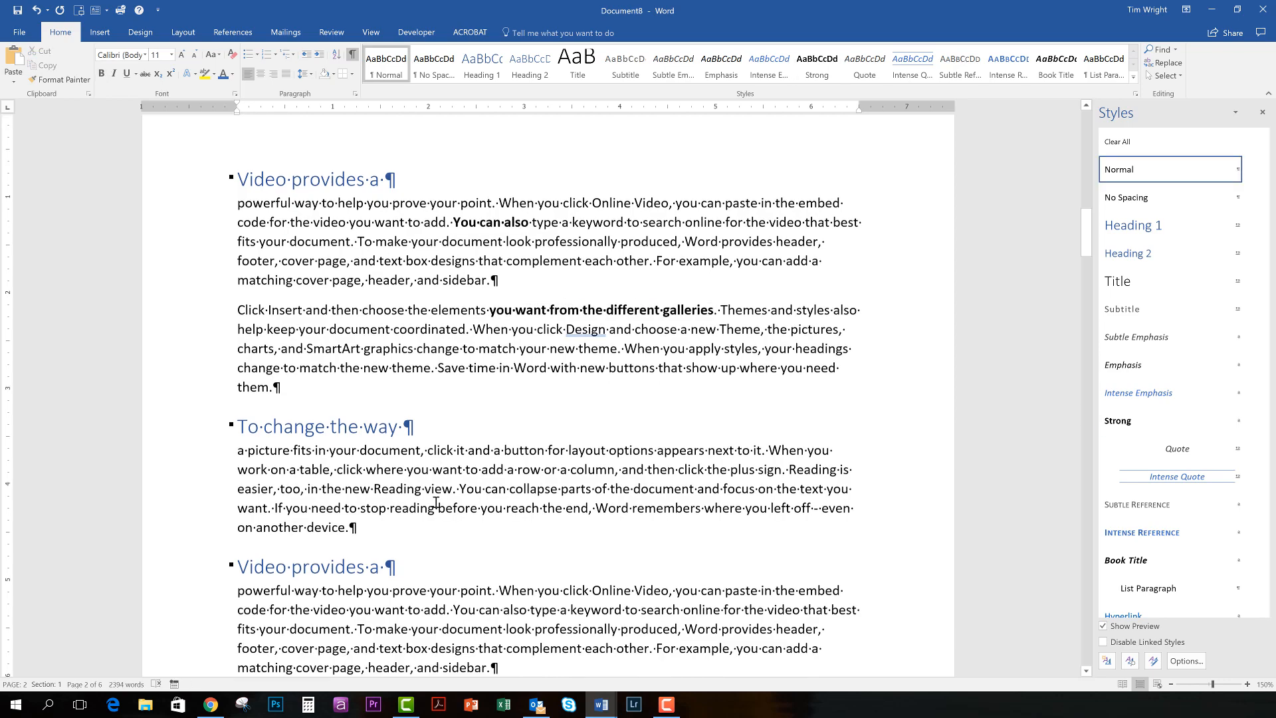
scroll(505, 466, "down", 5)
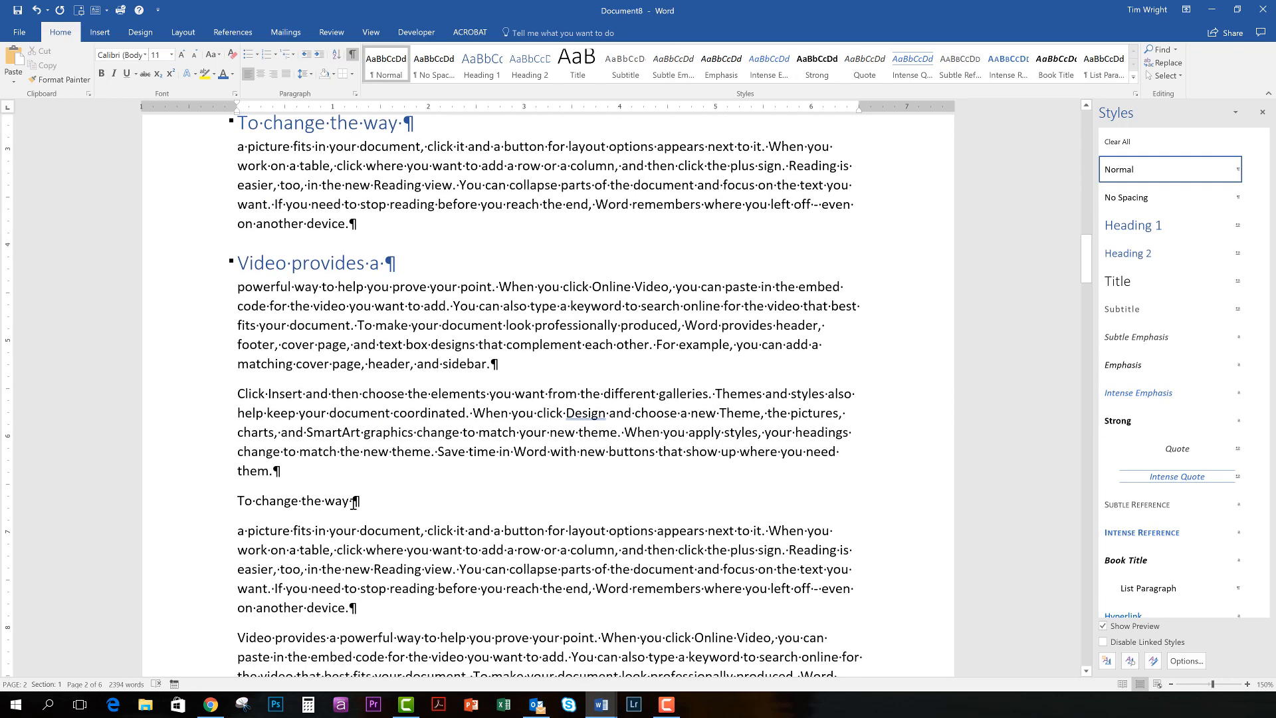
scroll(375, 497, "down", 4)
scroll(326, 356, "up", 2)
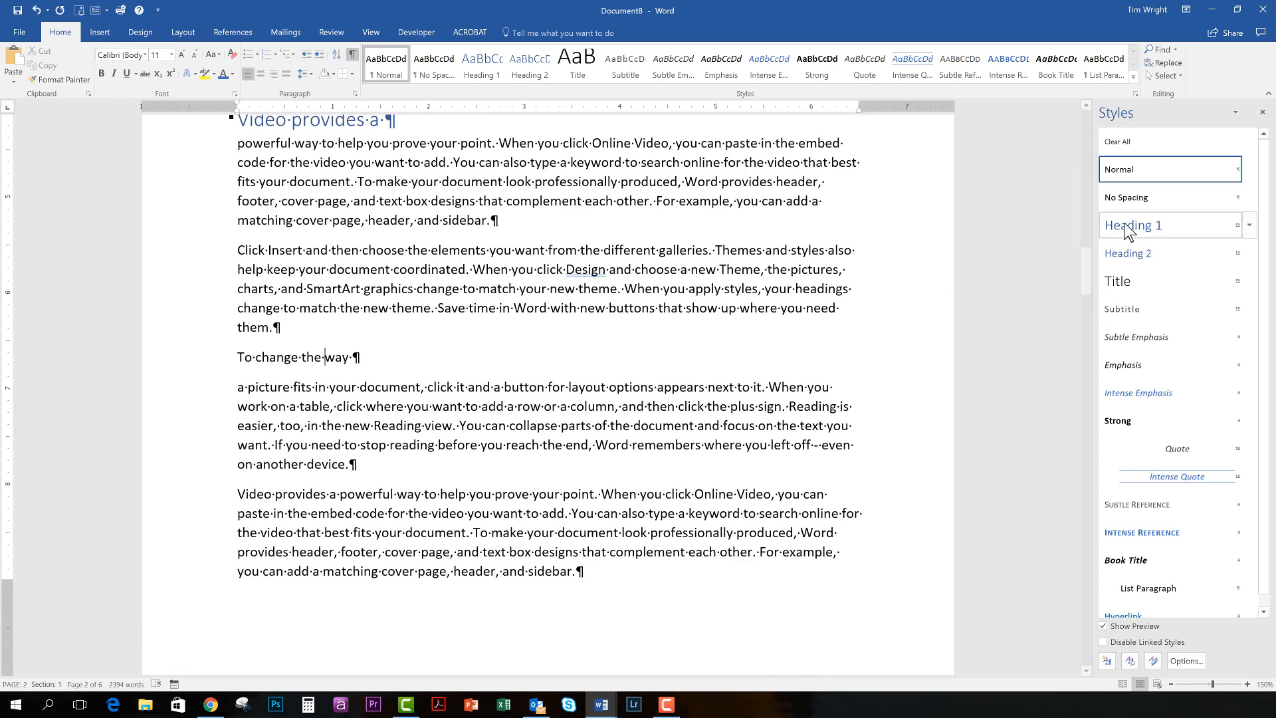
left_click(1105, 232)
- Apply the Heading 2 style to the four short lines on page 3, from "To change the" to "click it and a button for"
scroll(316, 507, "down", 8)
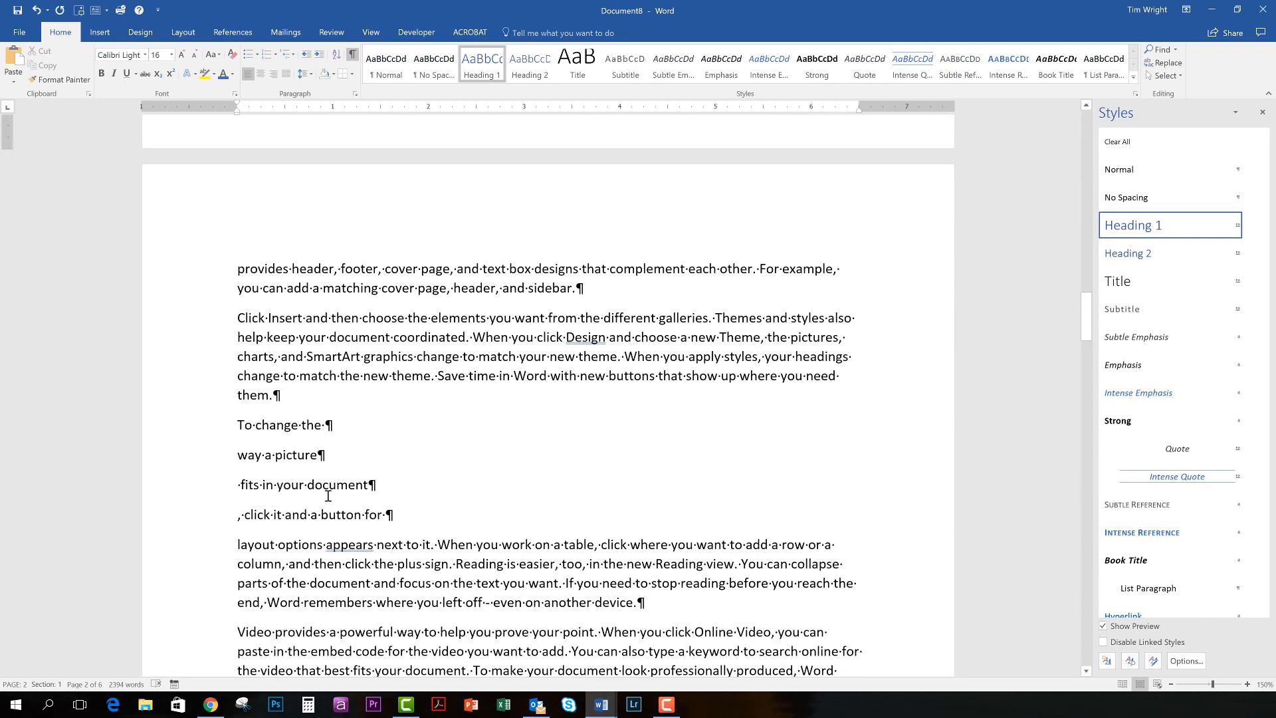
left_click(263, 426)
left_click(1120, 253)
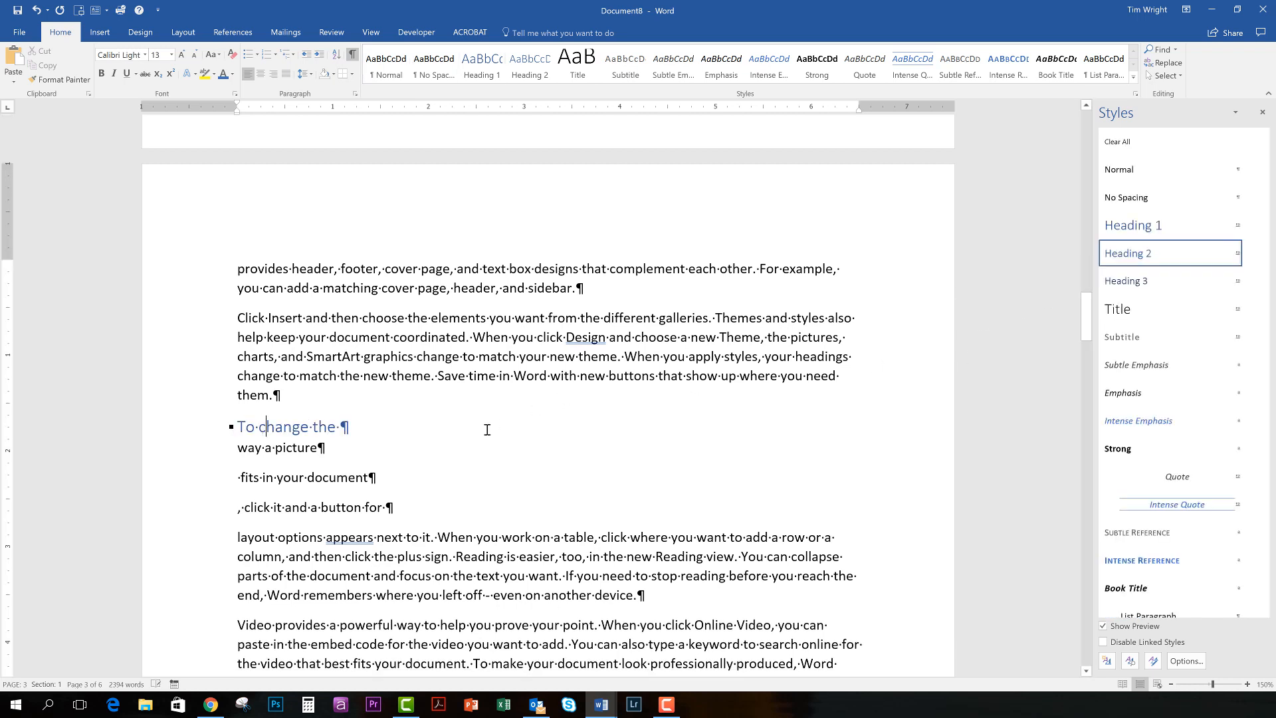
left_click(296, 449)
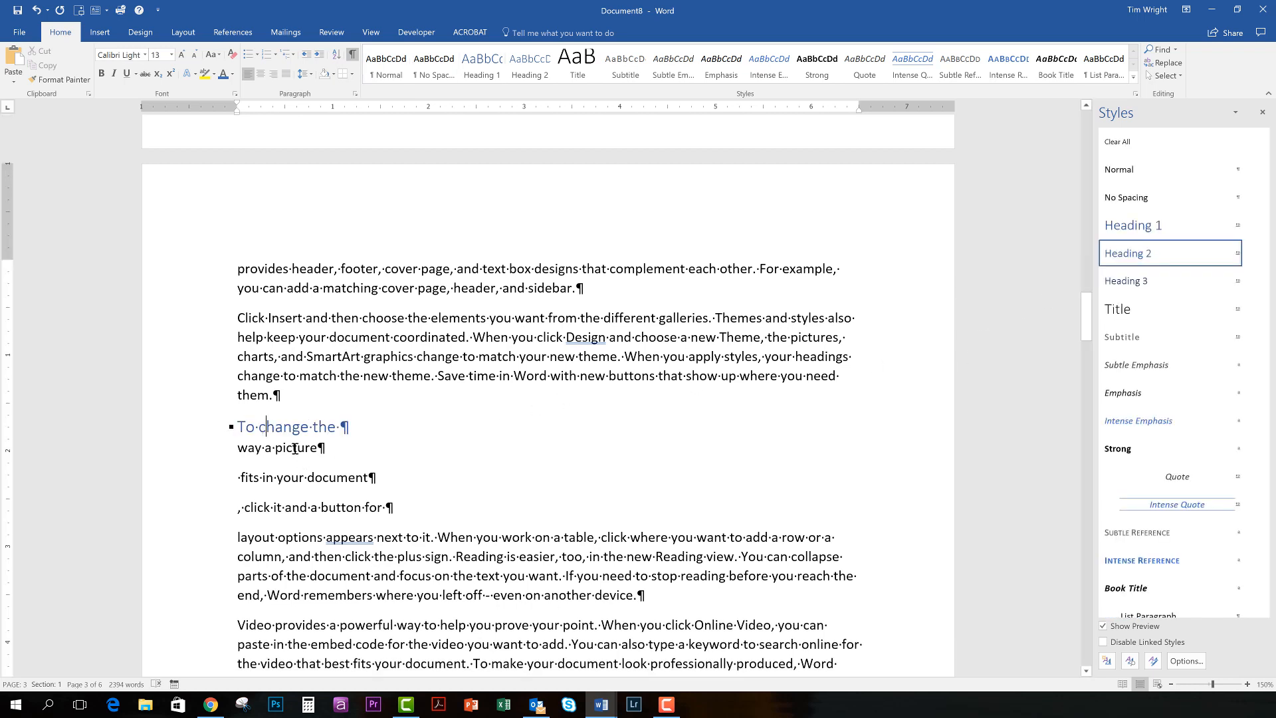
left_click(1135, 253)
left_click(308, 473)
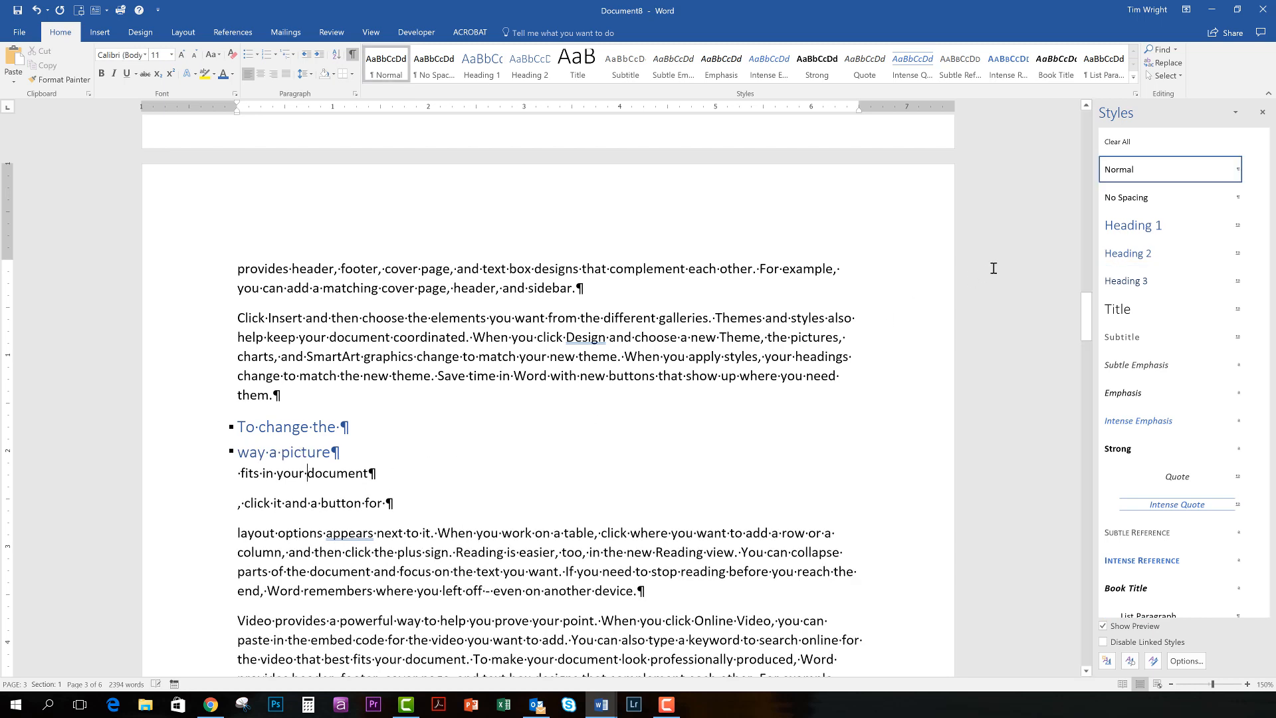
left_click(1129, 253)
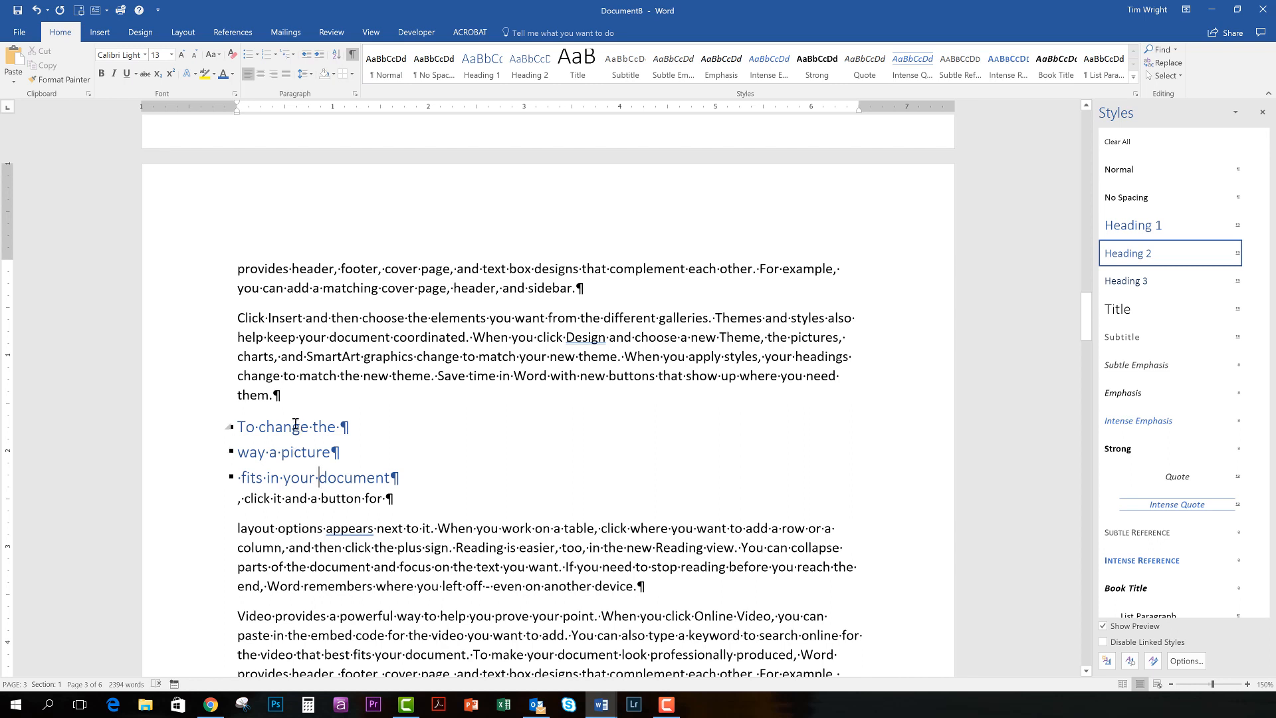
left_click(299, 498)
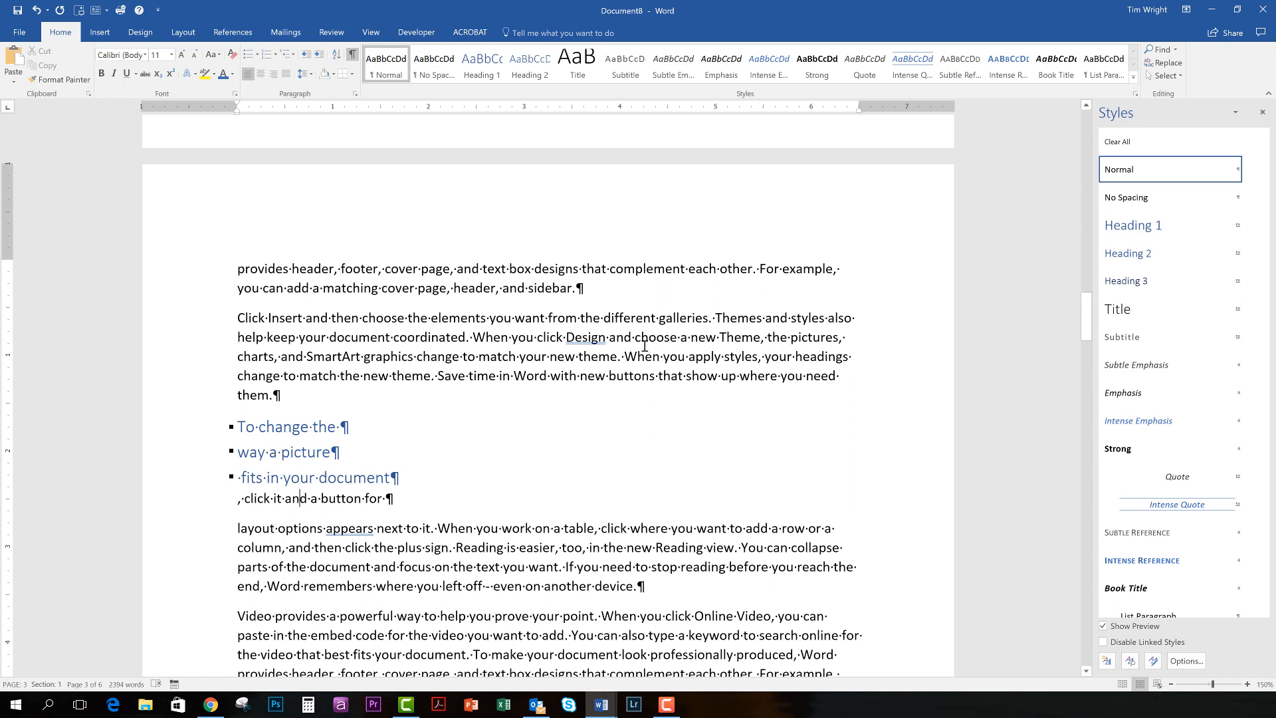
left_click(1141, 256)
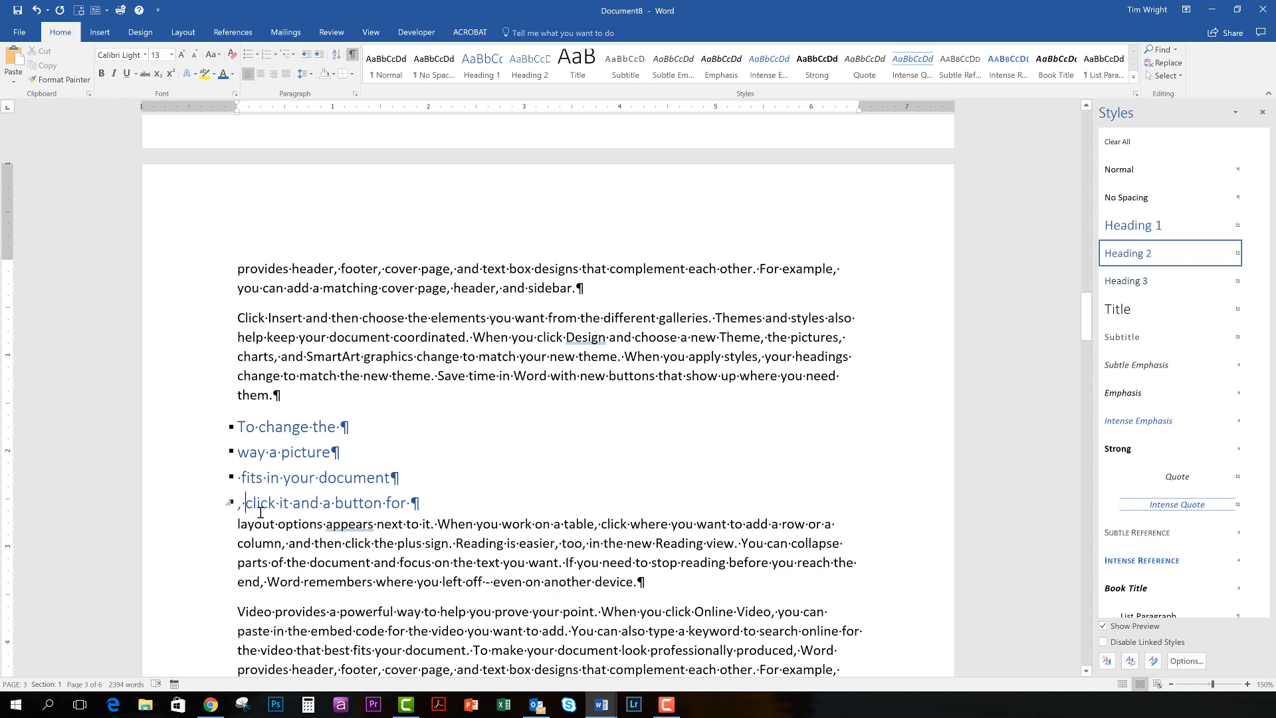
- Remove the stray leading comma and spaces from the "click it and a button for" and "fits in your document" headings
key("BackSpace")
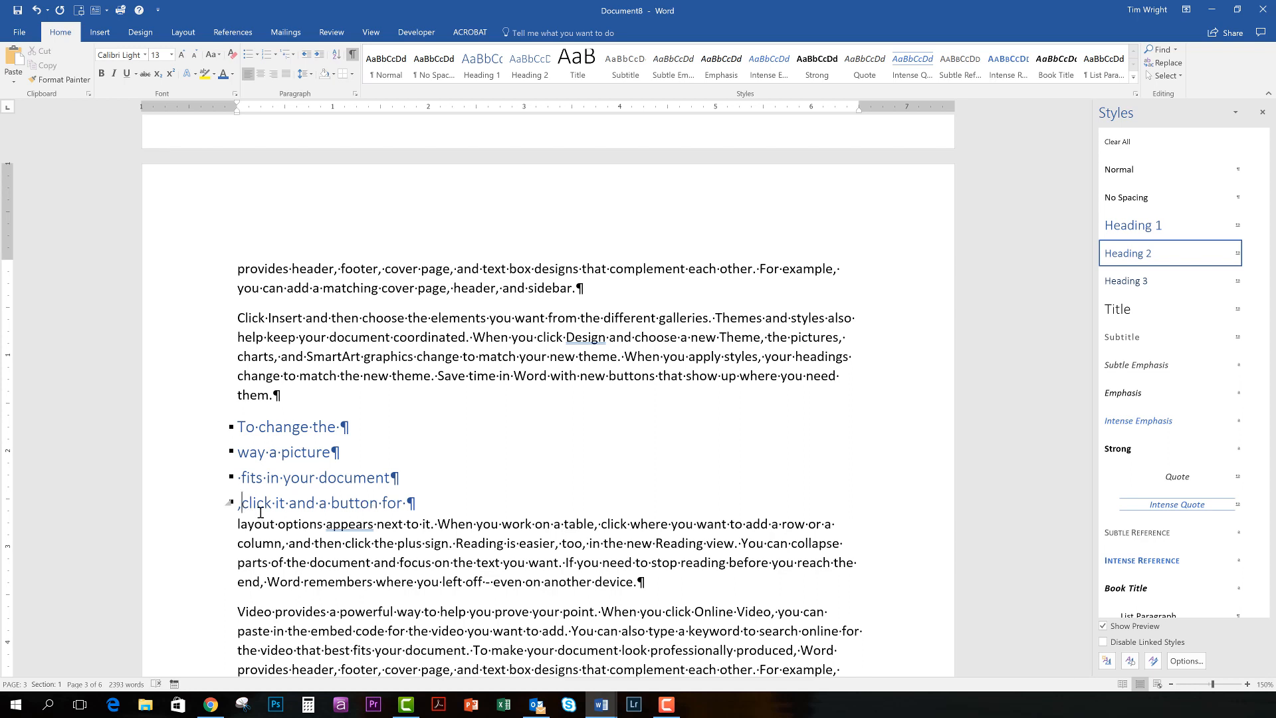
key("BackSpace")
left_click(240, 477)
key("Delete")
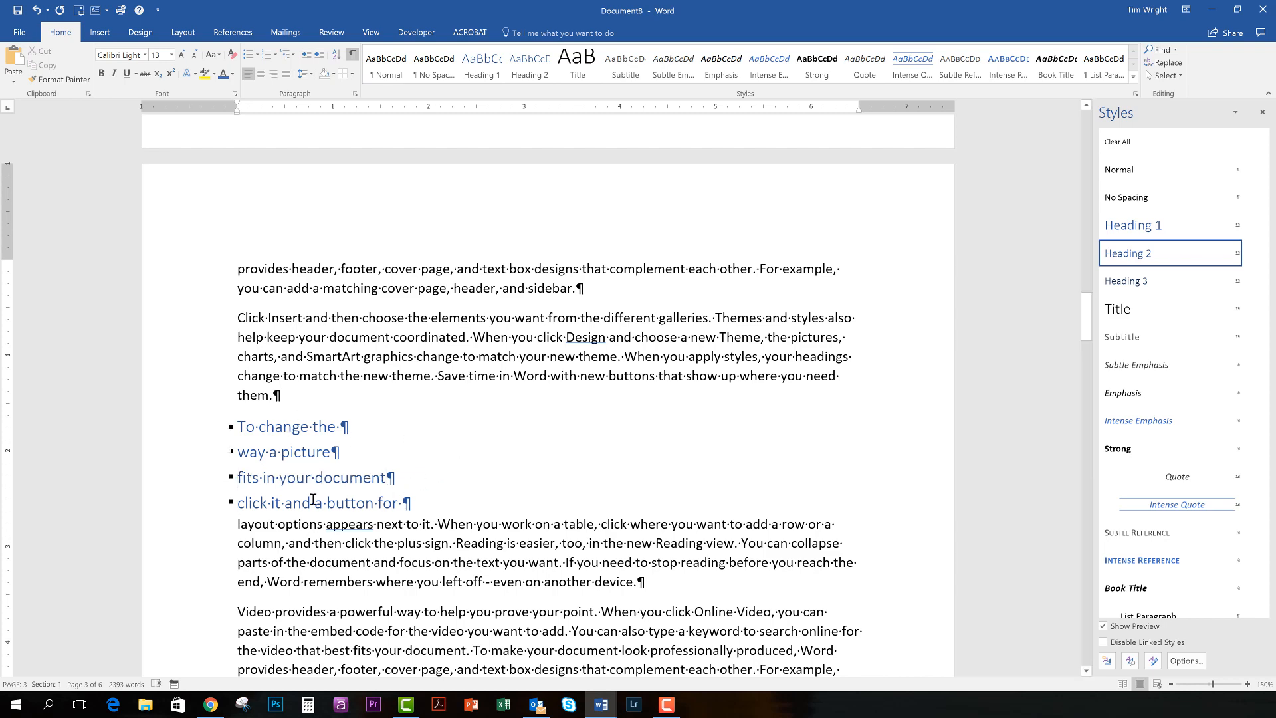
- Review the Heading 1 lines on page 2 and the Heading 2 lines on page 3 for consistent formatting
scroll(378, 554, "up", 3)
scroll(377, 554, "up", 8)
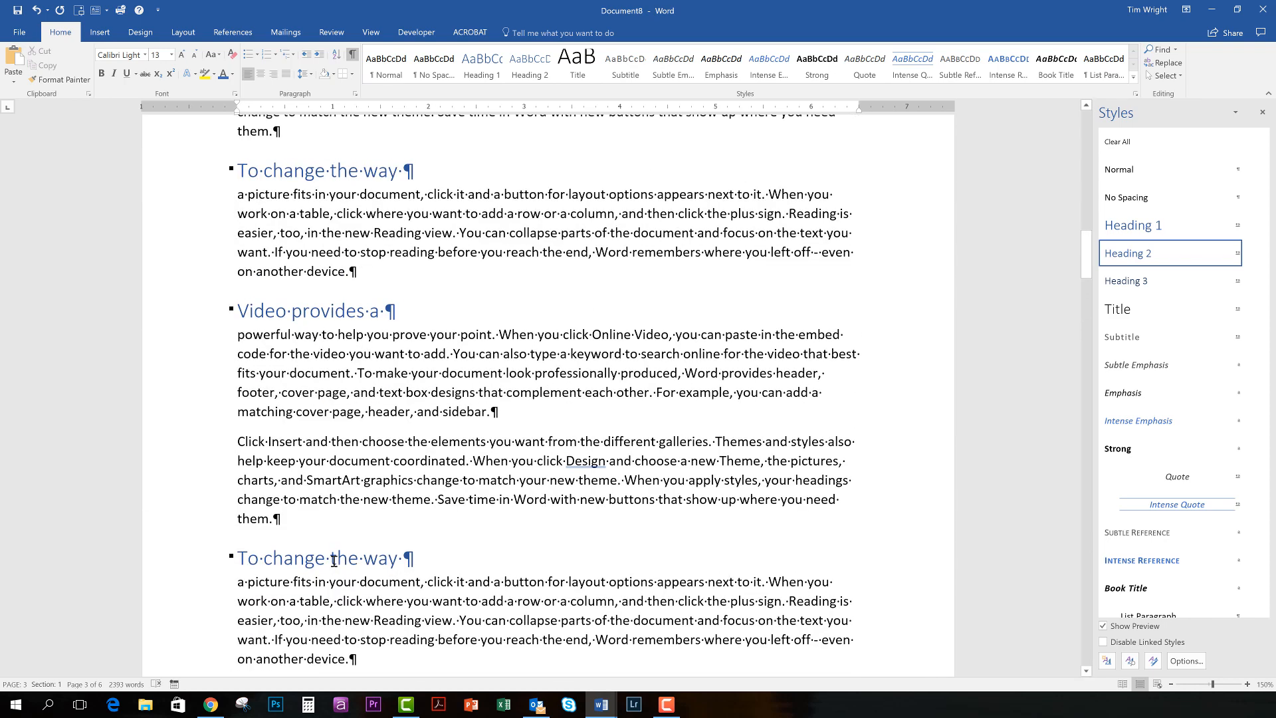
scroll(355, 535, "up", 1)
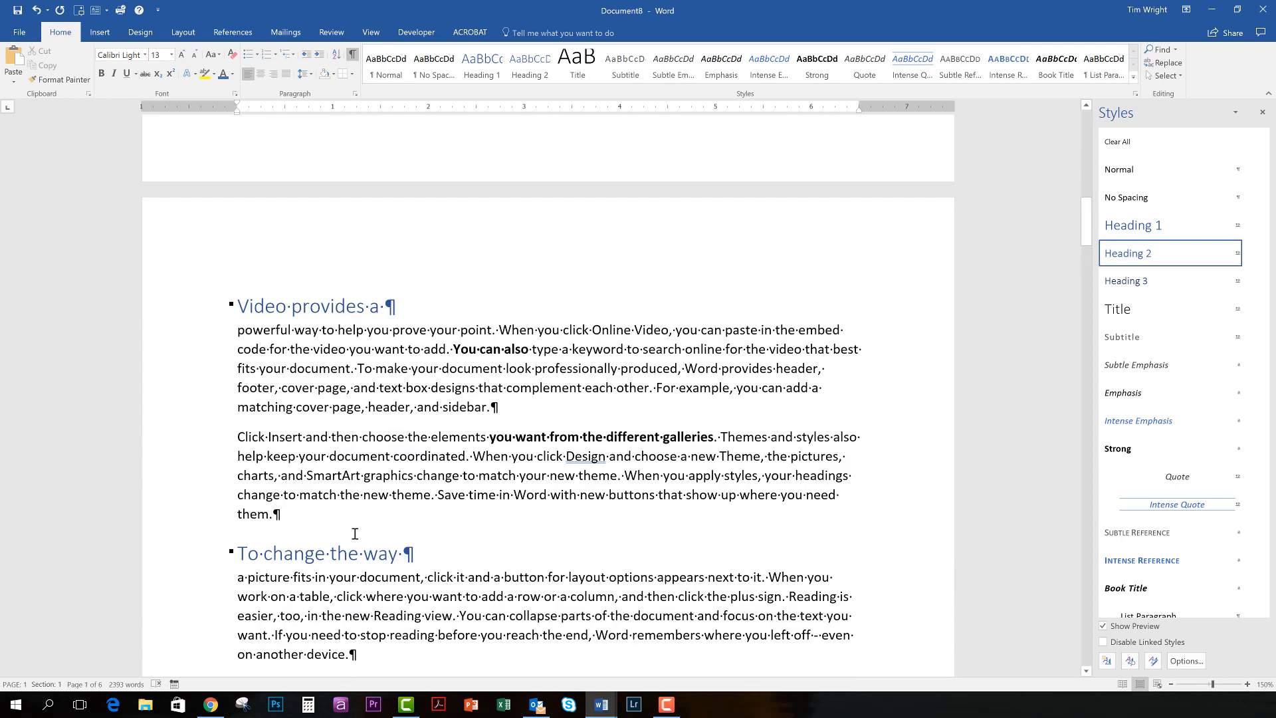
scroll(355, 534, "down", 10)
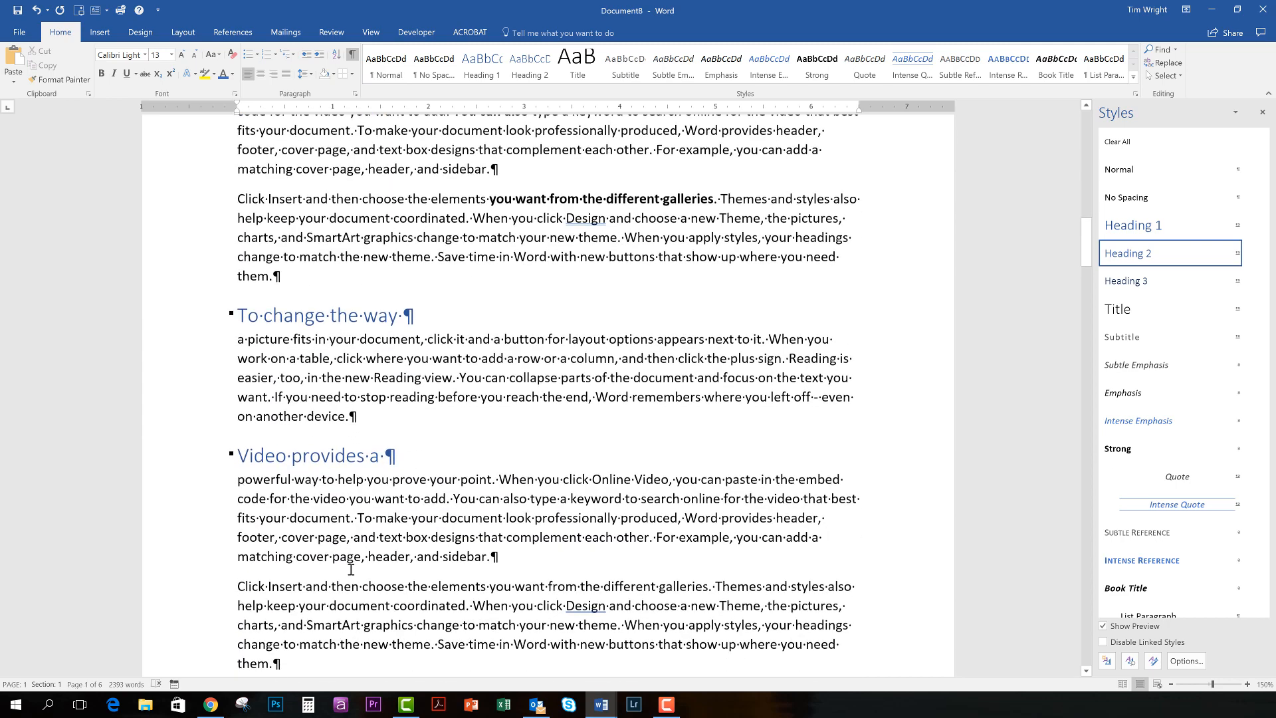
scroll(351, 570, "down", 4)
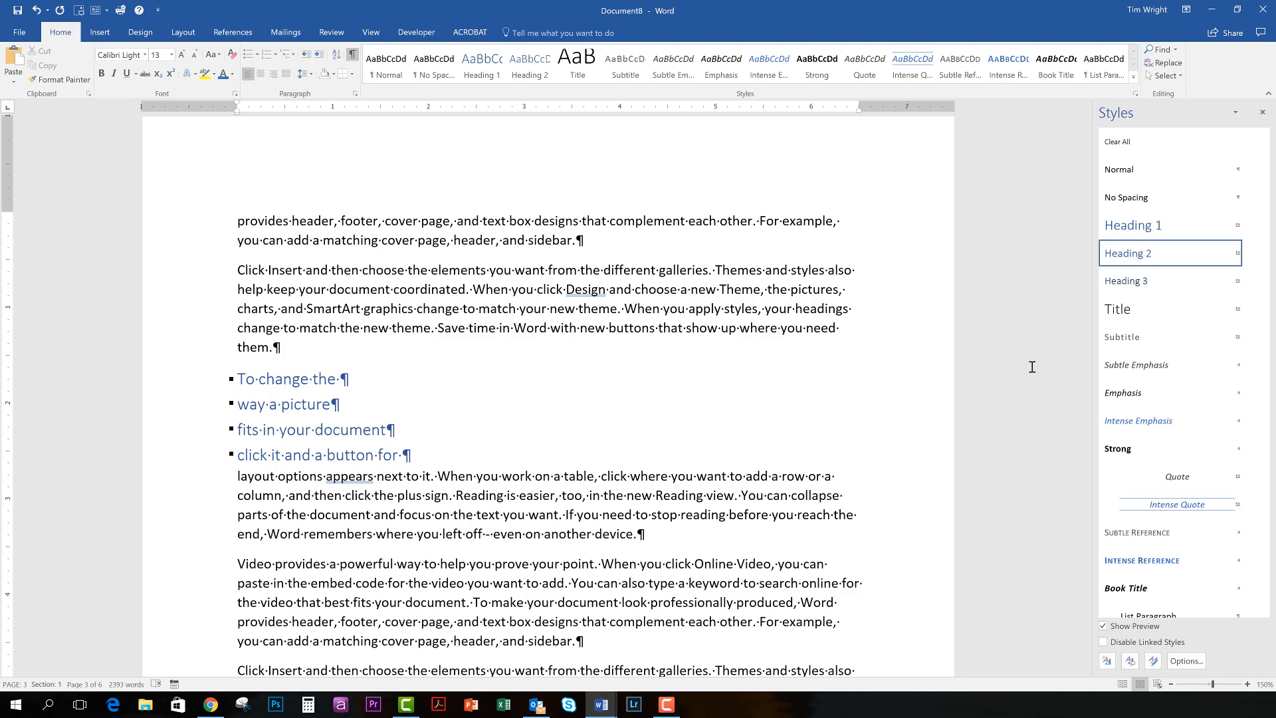
scroll(1032, 367, "up", 10)
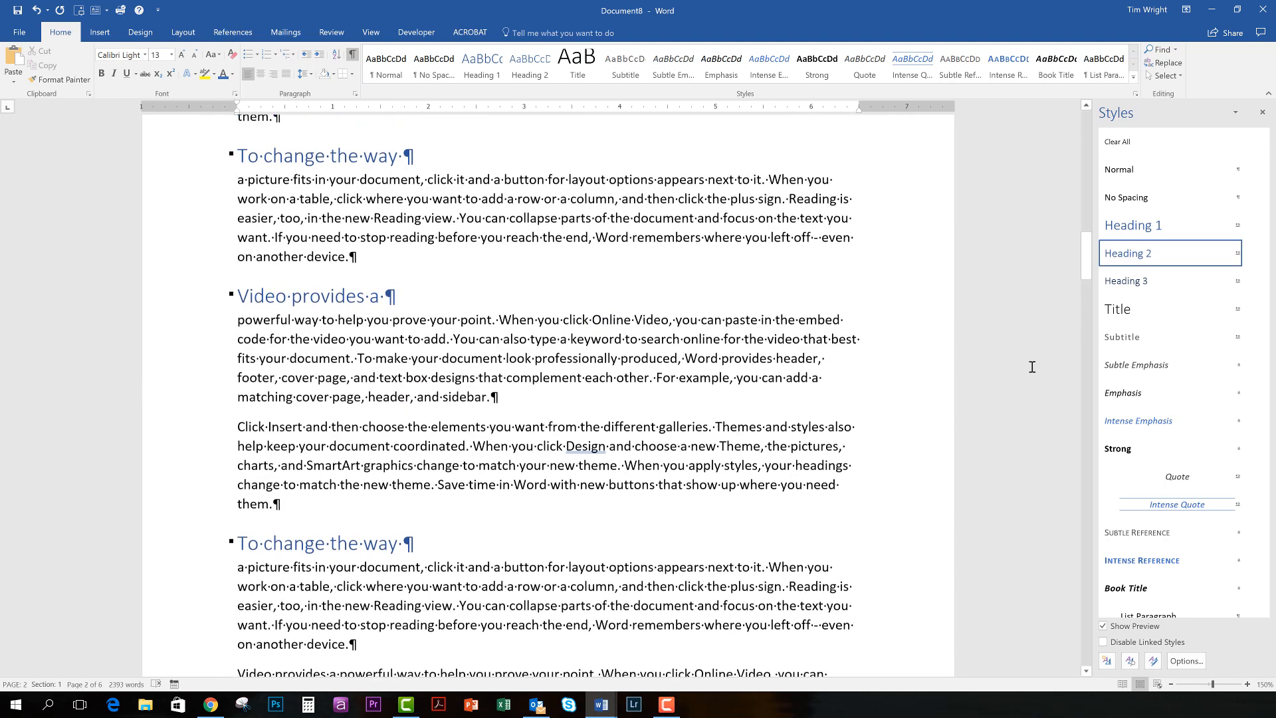
scroll(1032, 367, "up", 6)
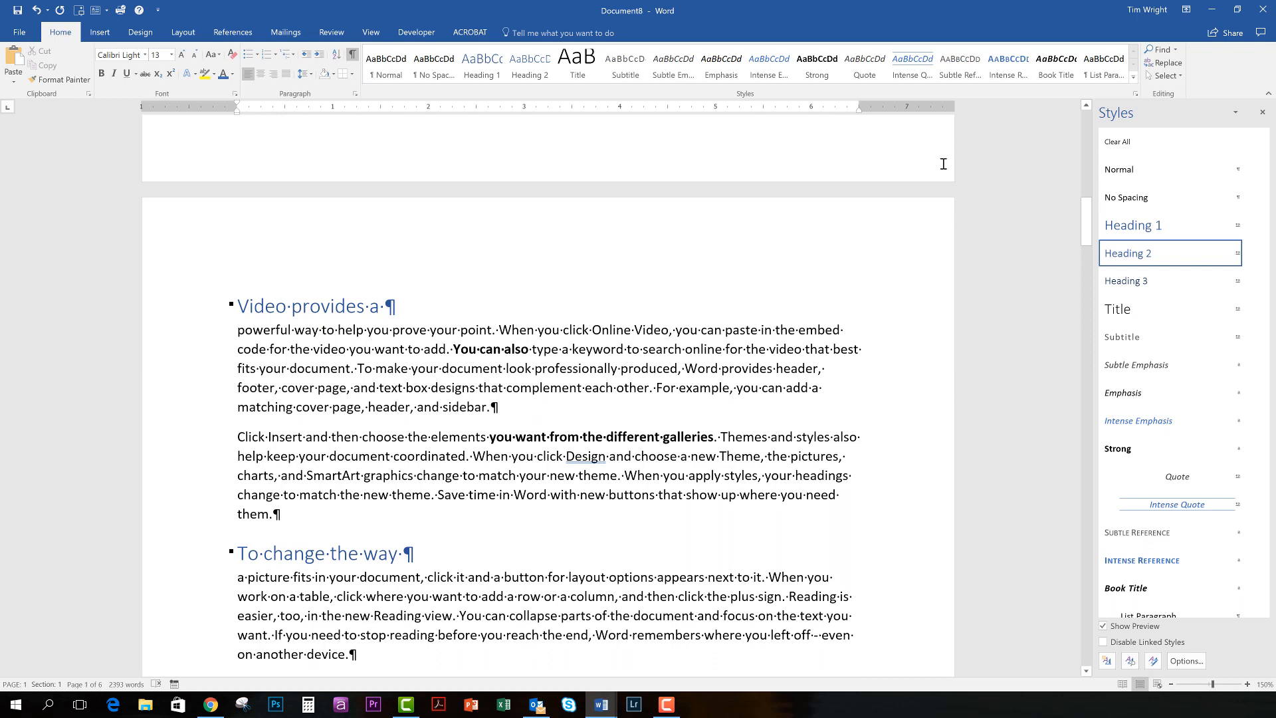
- Set the first "Video provides a" heading on page 2 to the Automatic font color and 12 pt size
left_click(303, 311)
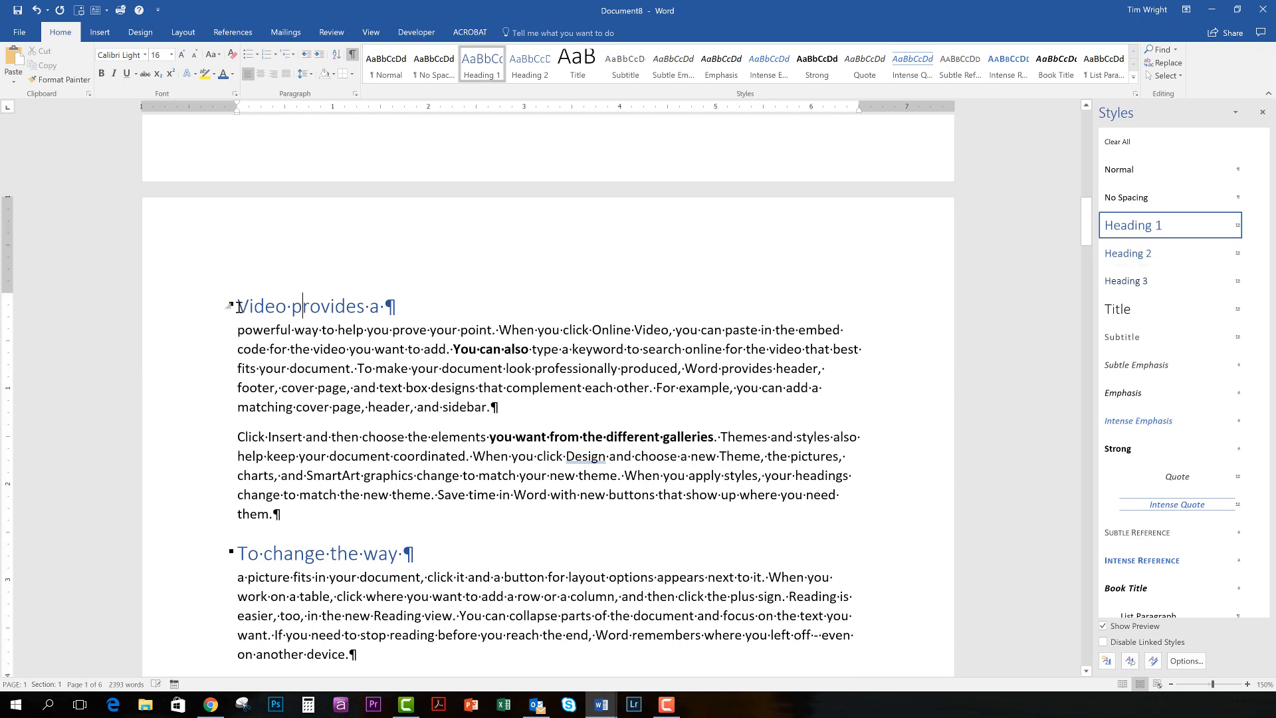
left_click_drag(238, 306, 377, 307)
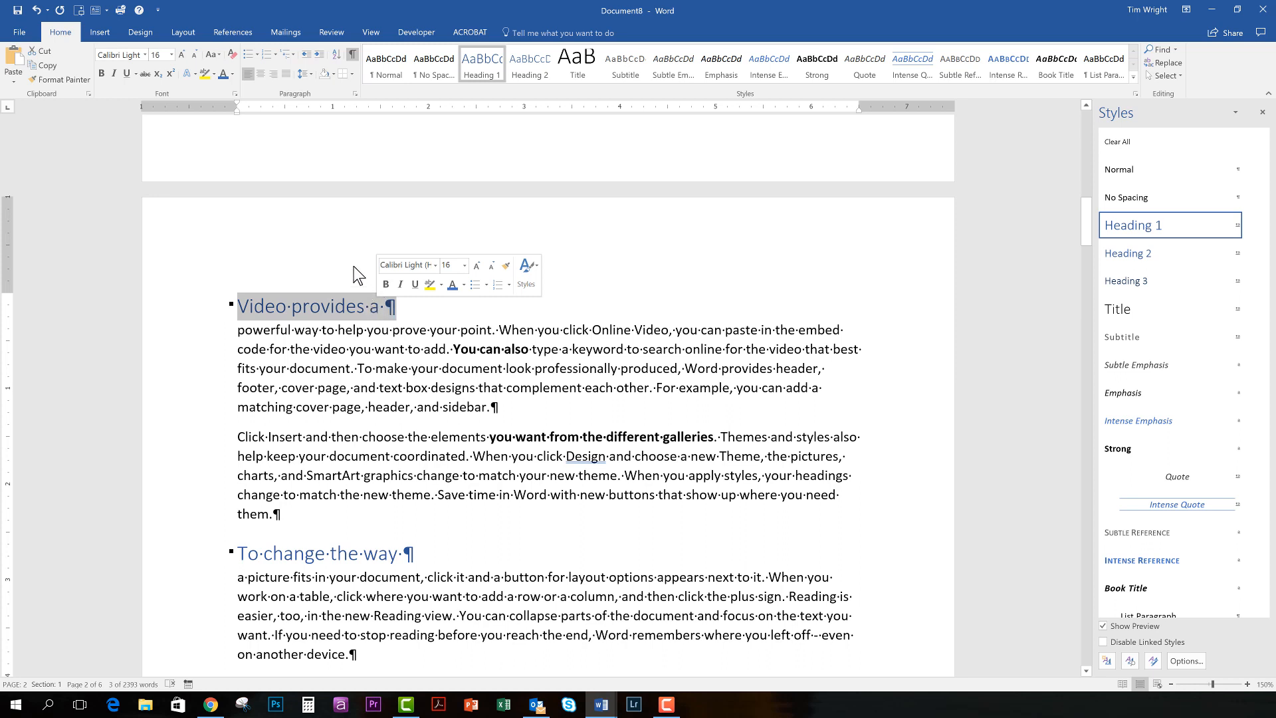
left_click(232, 73)
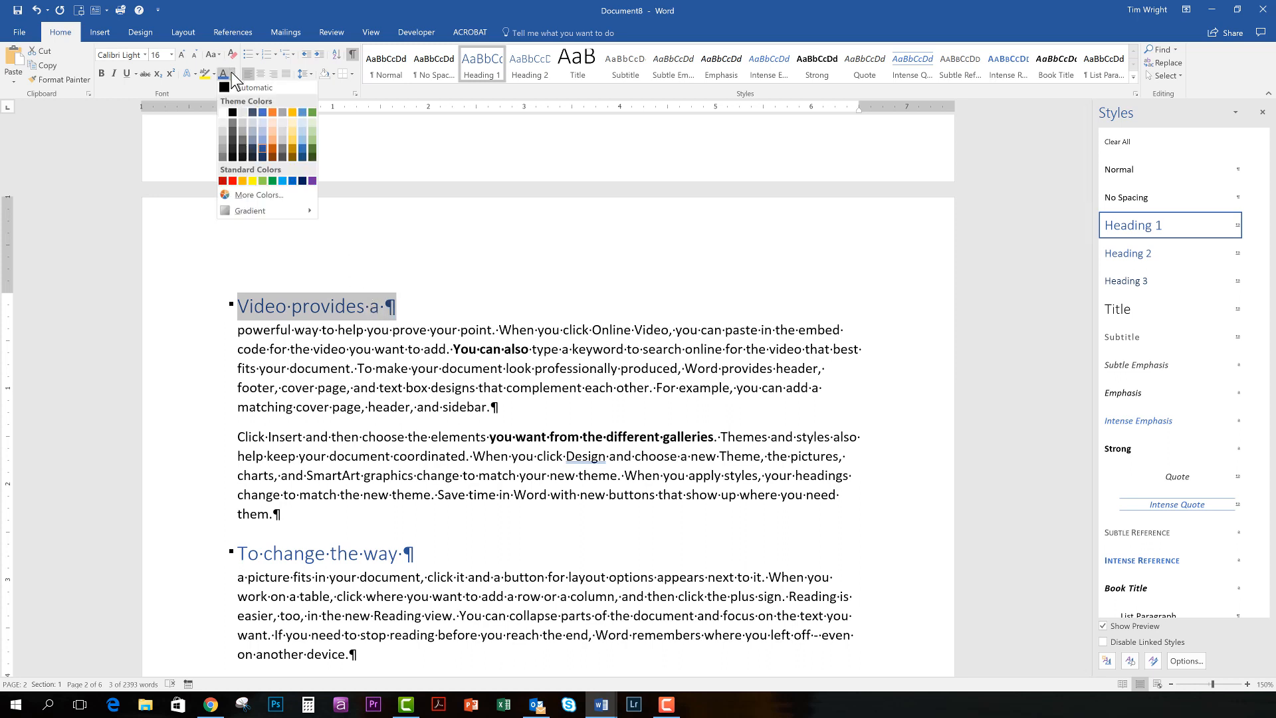
left_click(236, 89)
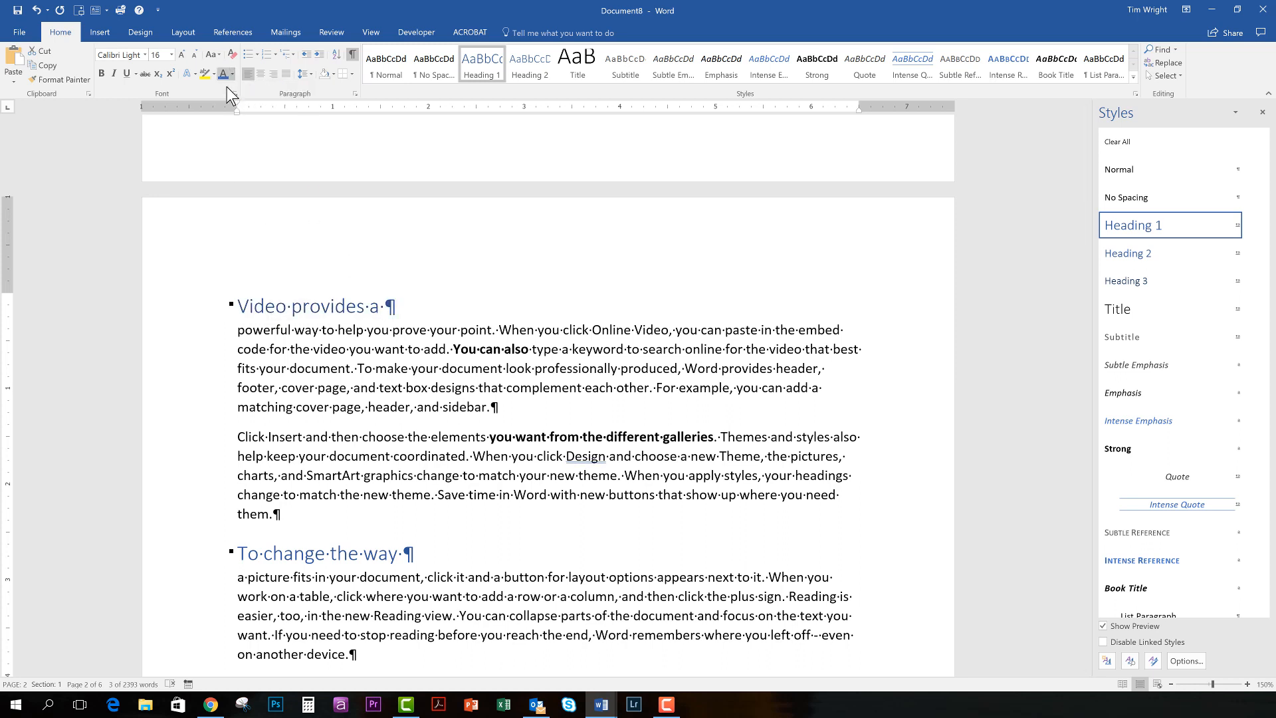
left_click(194, 55)
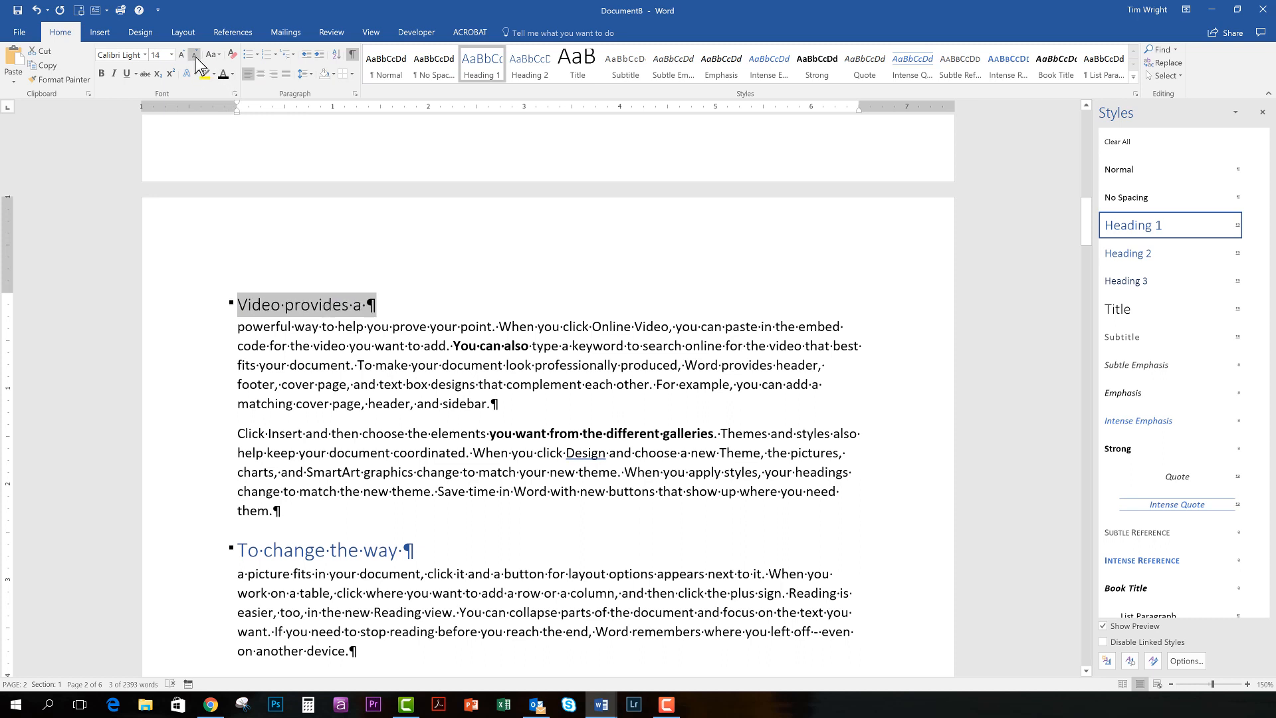
left_click(194, 56)
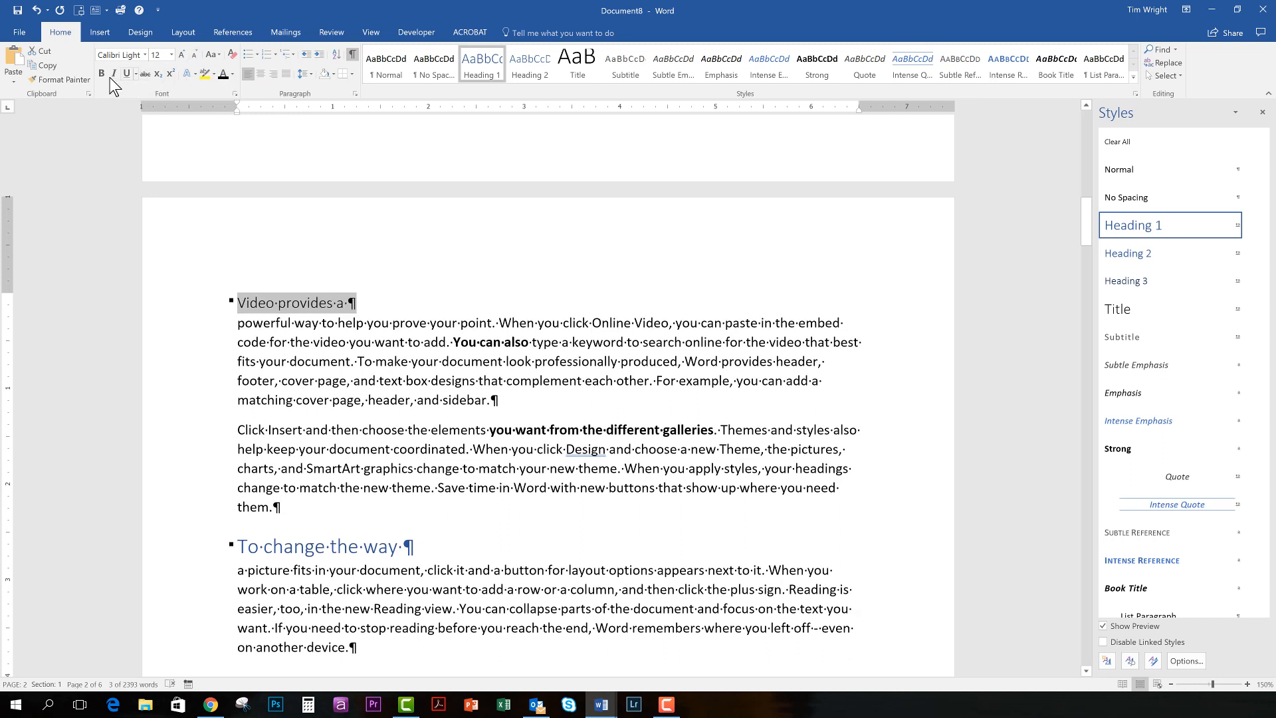
- Make the first "Video provides a" heading on page 2 bold at 14 pt and leave its text selected
left_click(293, 308)
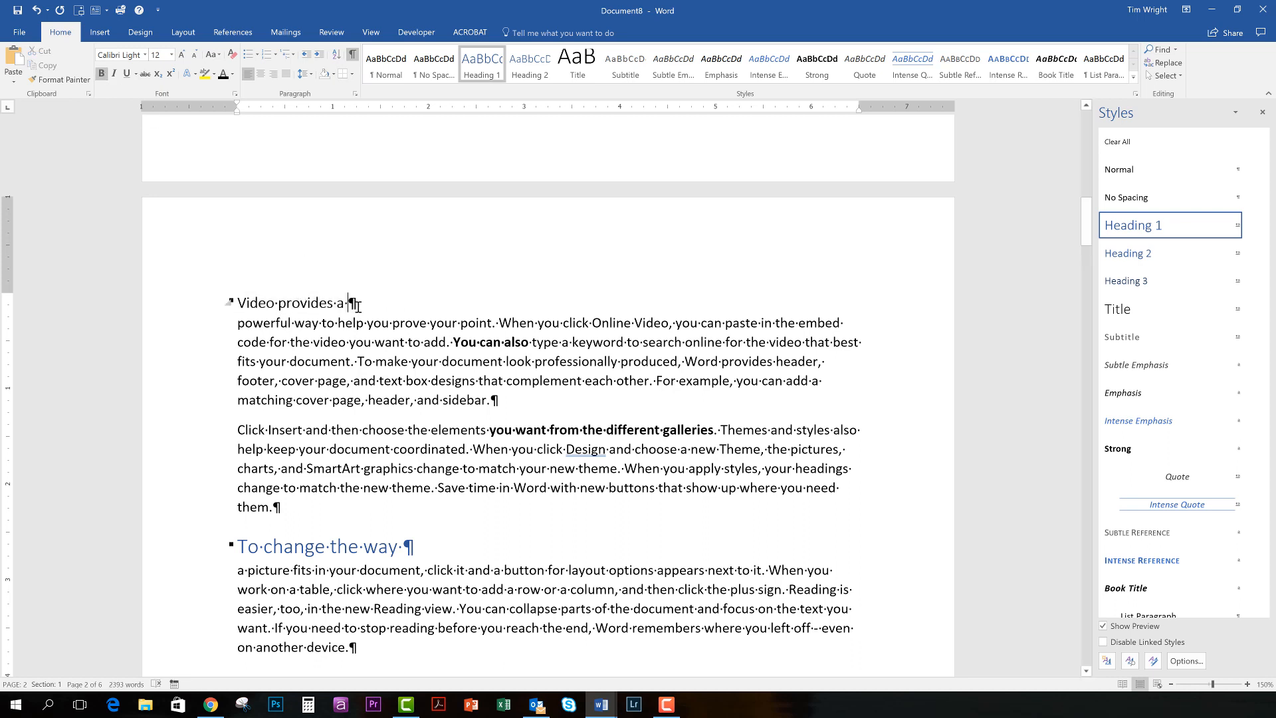
left_click_drag(349, 303, 237, 303)
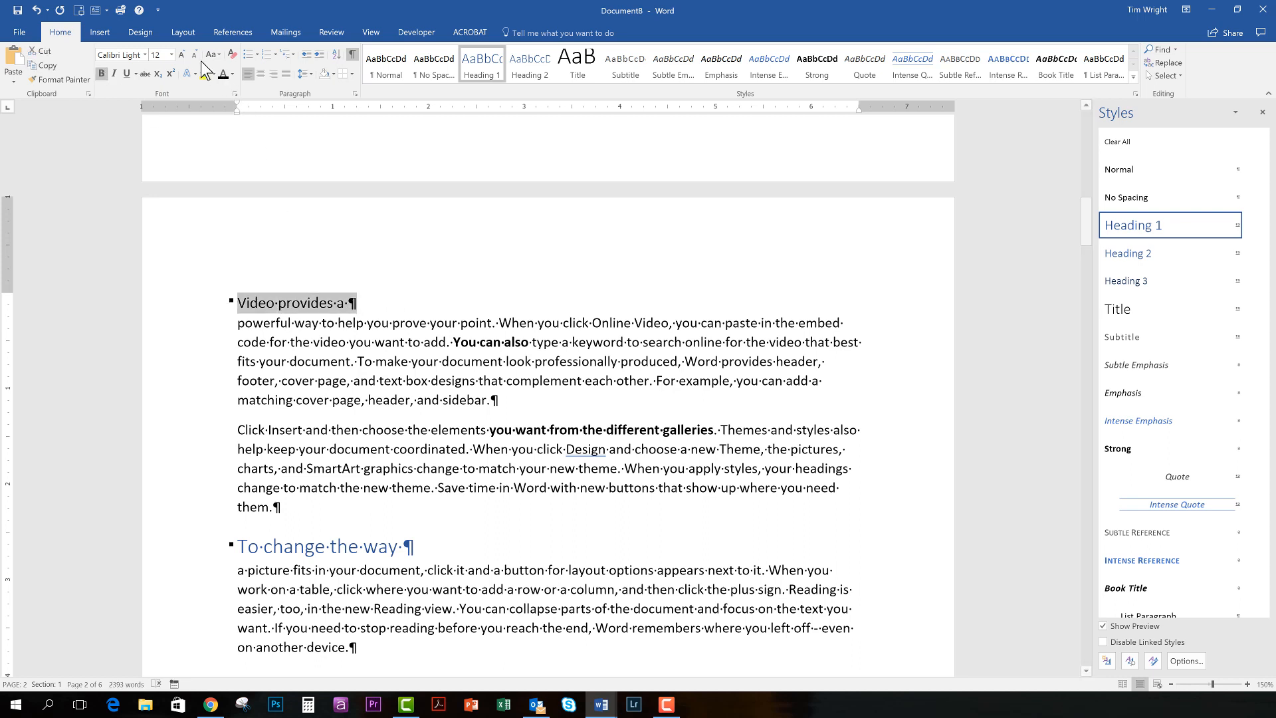
left_click(180, 55)
left_click(422, 283)
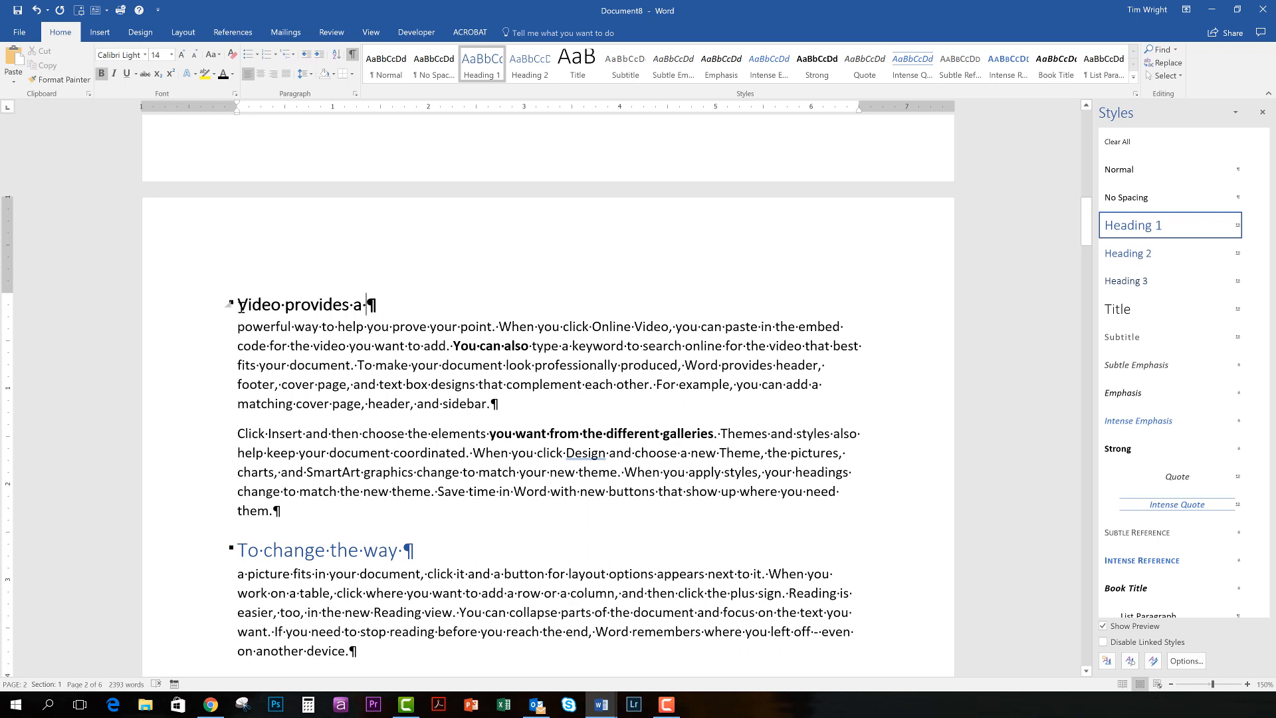
left_click_drag(240, 308, 366, 310)
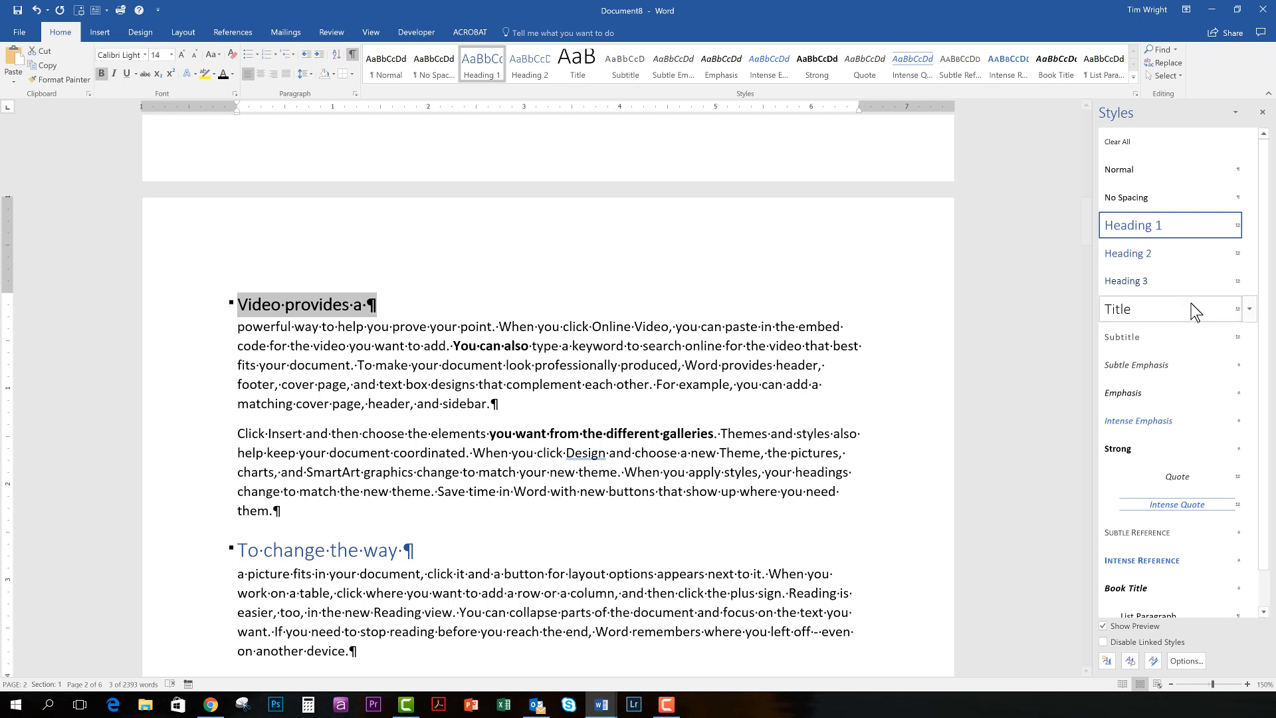
- Update the Heading 1 style to match the selected "Video provides a" heading and check the other Heading 1 lines on page 2
left_click(1251, 228)
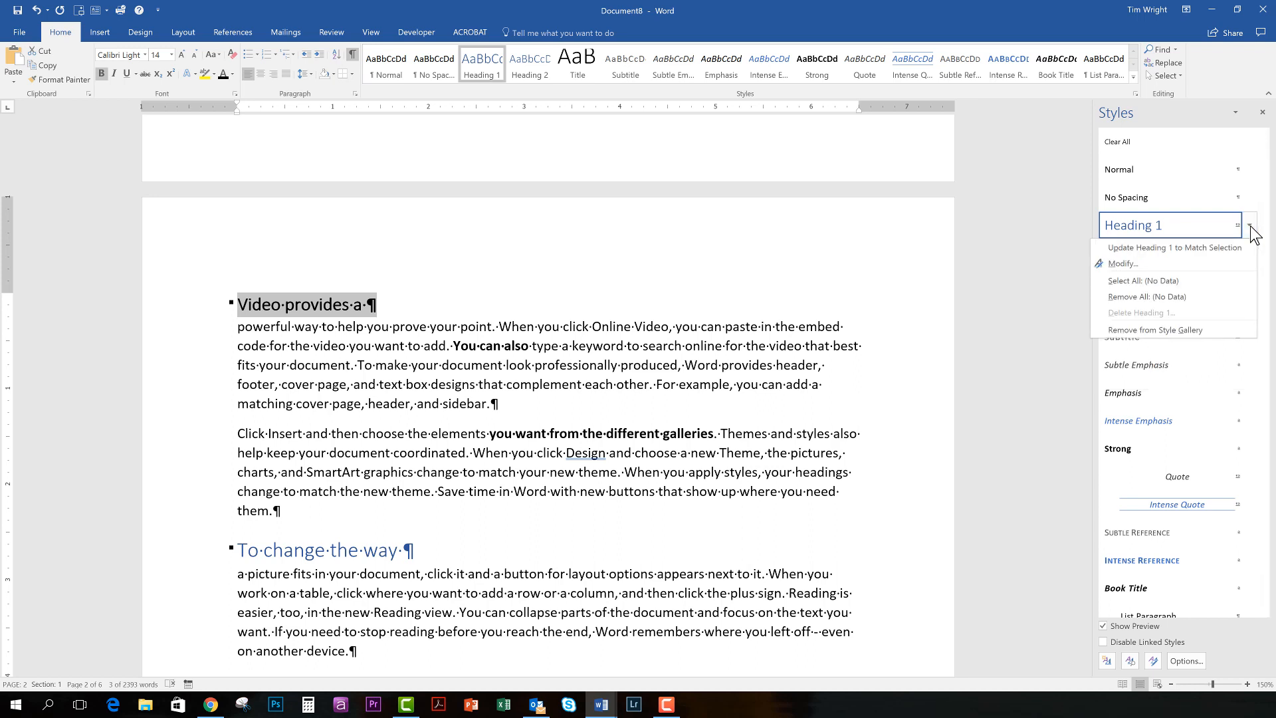
left_click(1146, 248)
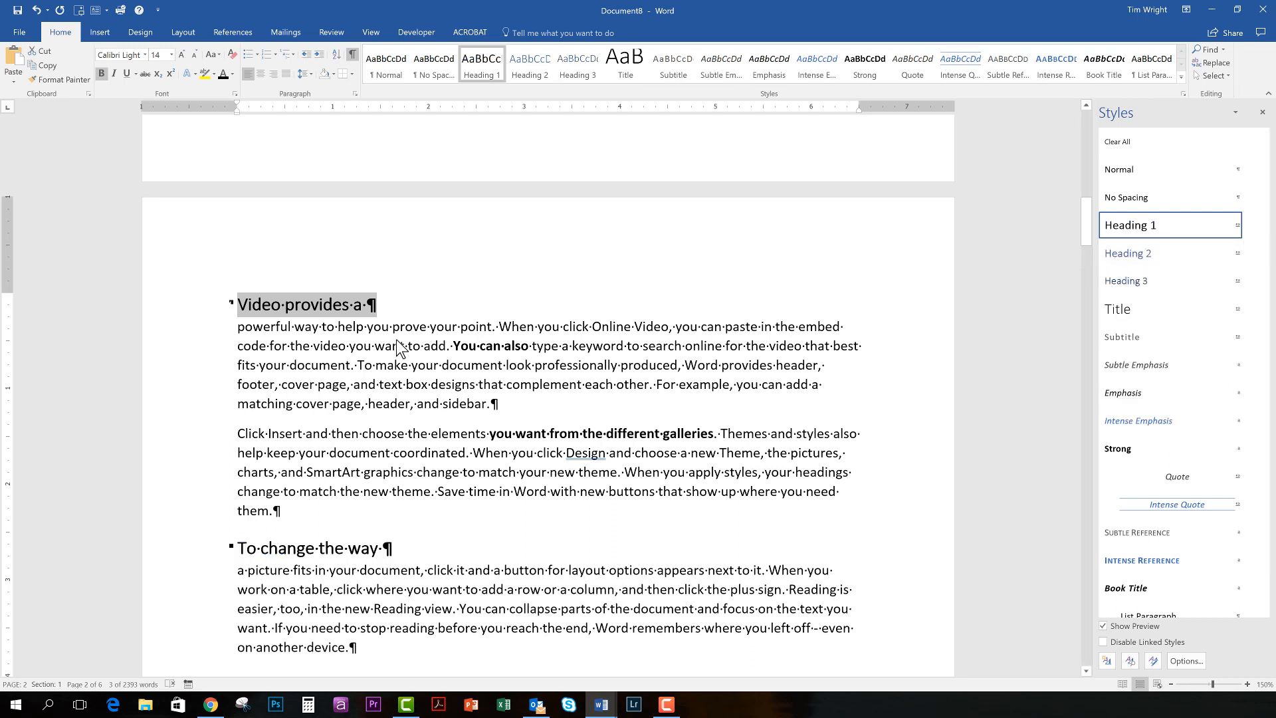
scroll(326, 557, "down", 2)
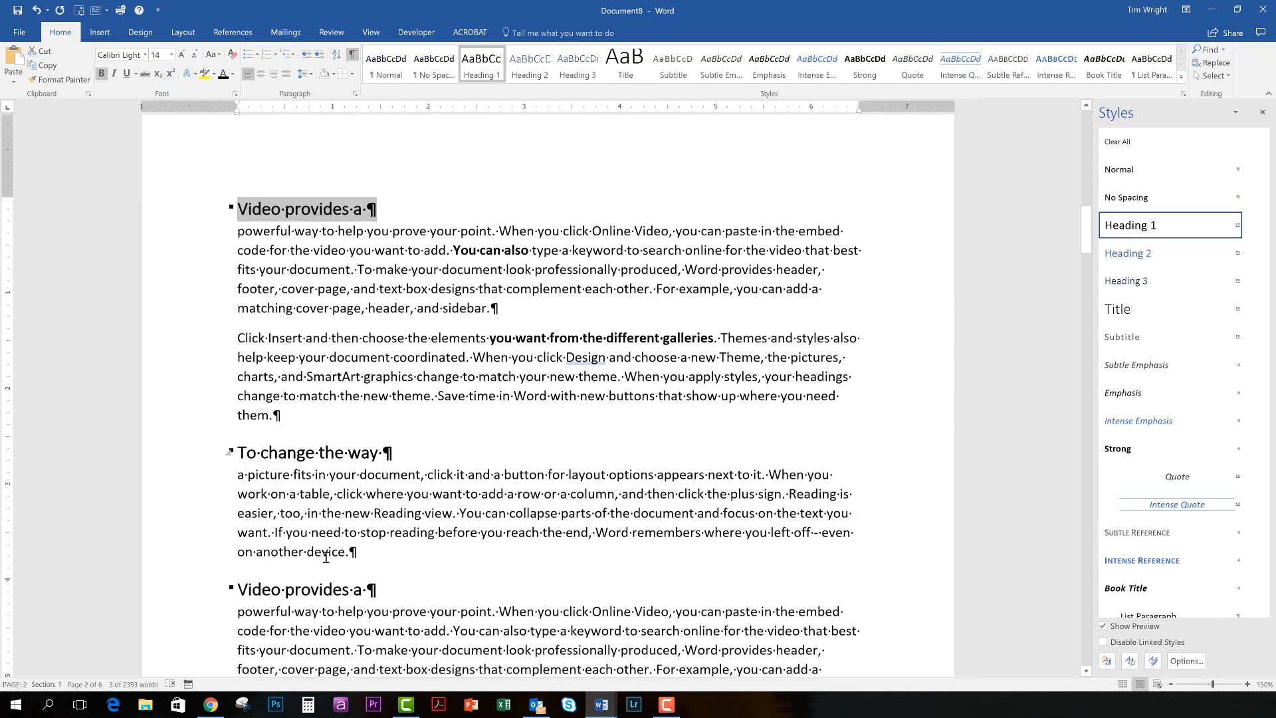
scroll(326, 557, "down", 5)
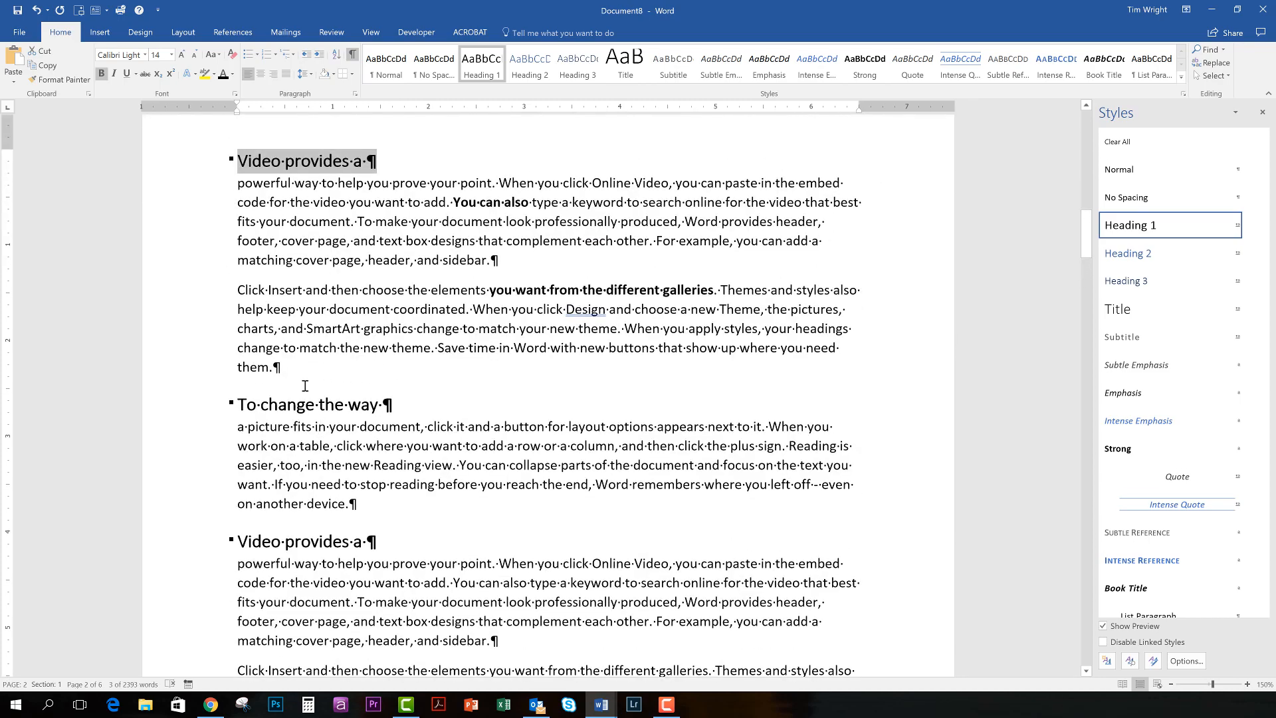
scroll(589, 306, "up", 2)
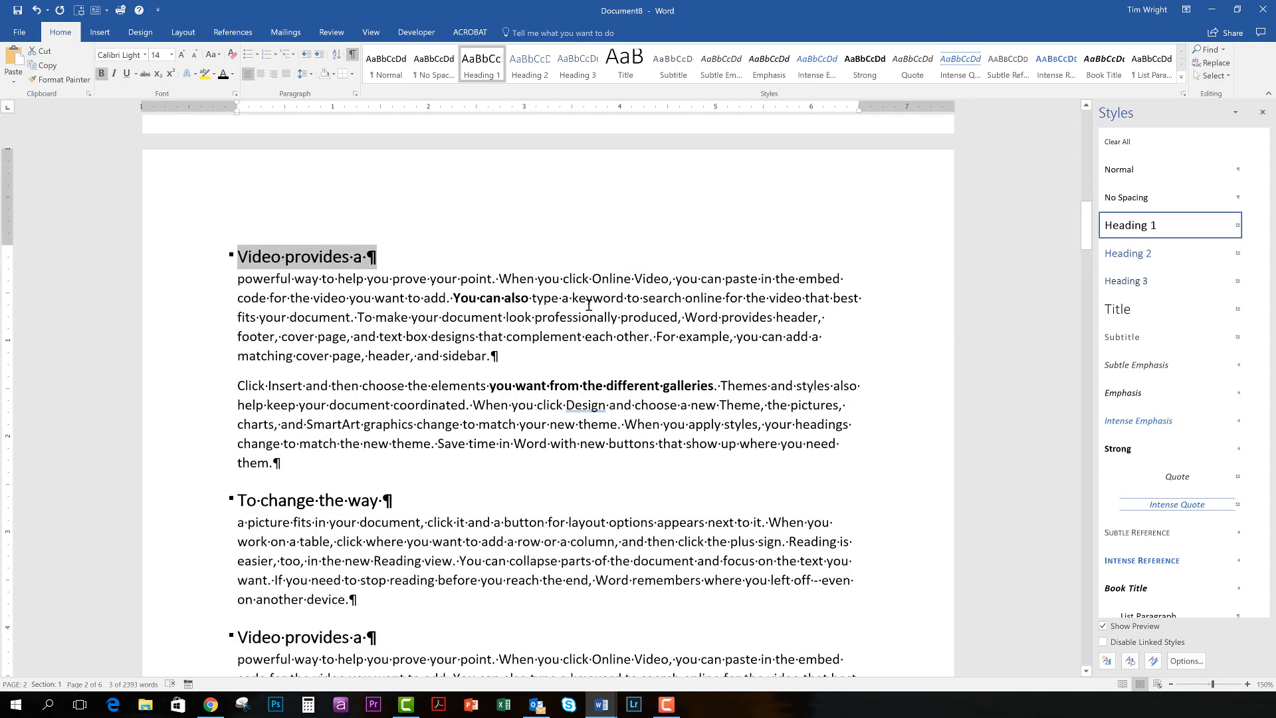
- Turn the style previews off and back on, and view the Heading 1 style's formatting details
mouse_move(1174, 243)
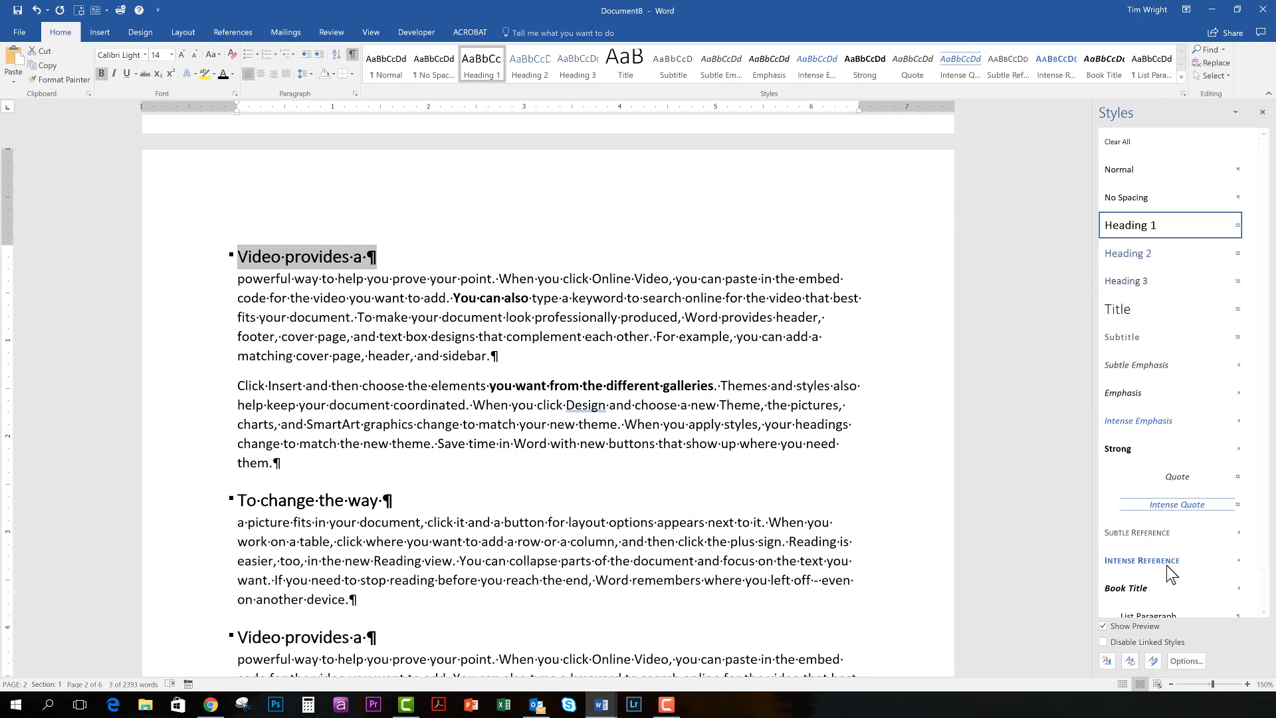
left_click(1103, 627)
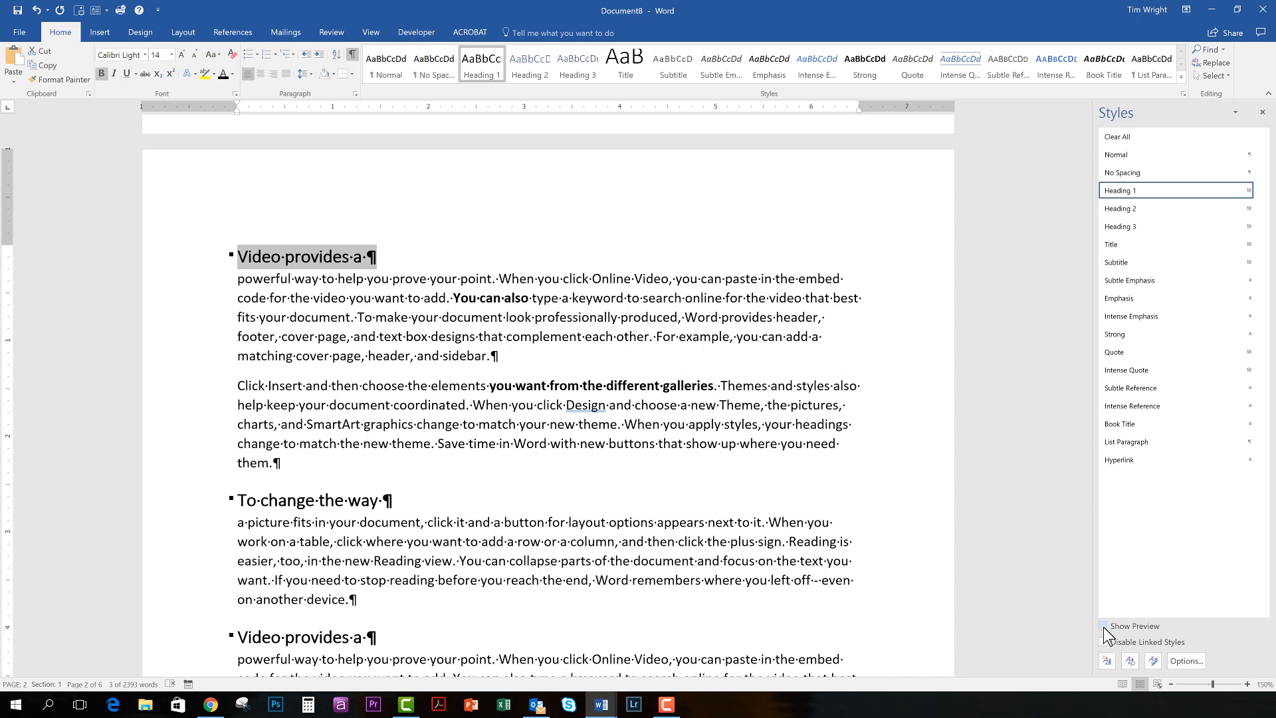
left_click(1103, 627)
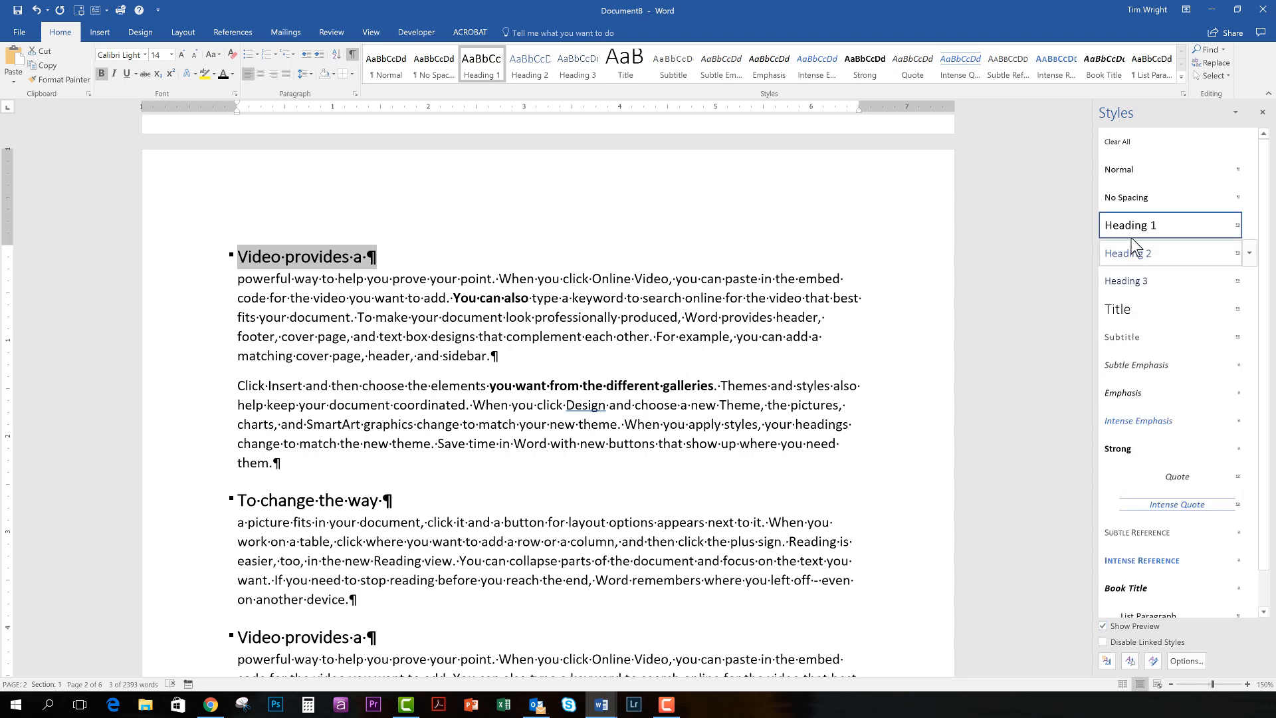
mouse_move(1127, 233)
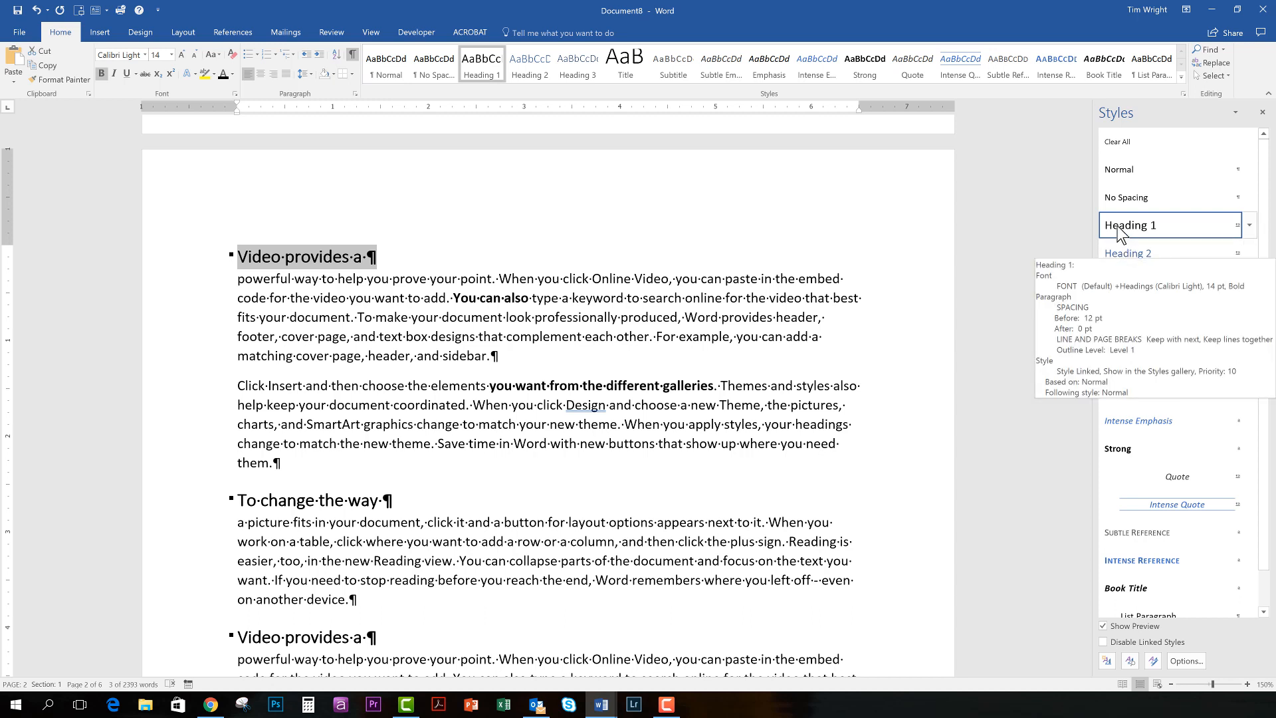
- Apply the Heading 1 style to the "To change the" line on page 3
left_click(425, 265)
scroll(432, 452, "down", 5)
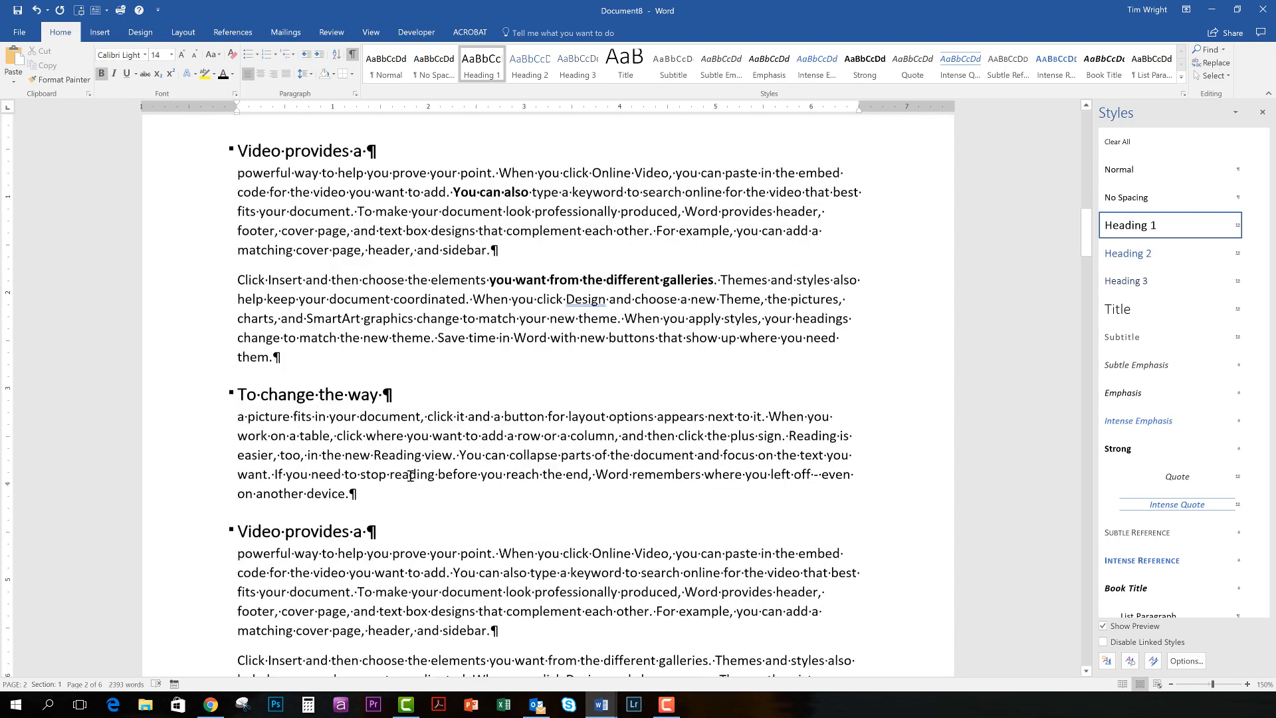
scroll(460, 489, "down", 15)
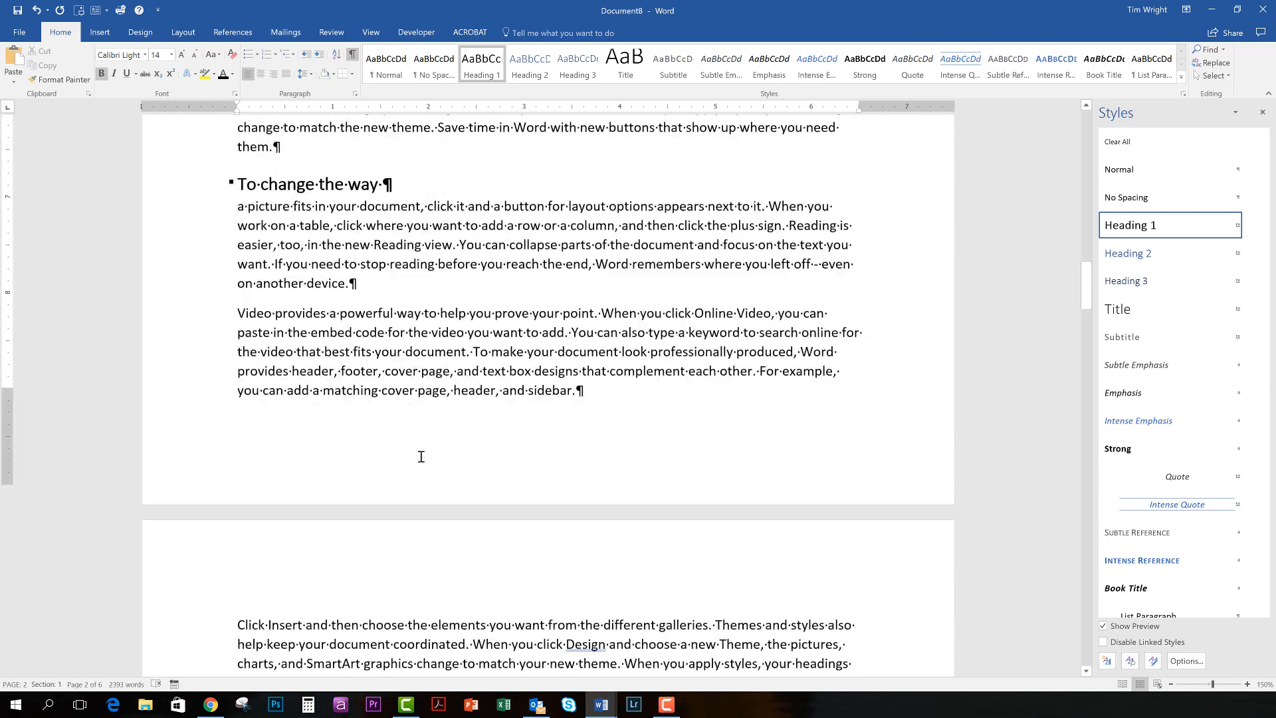
scroll(439, 382, "up", 2)
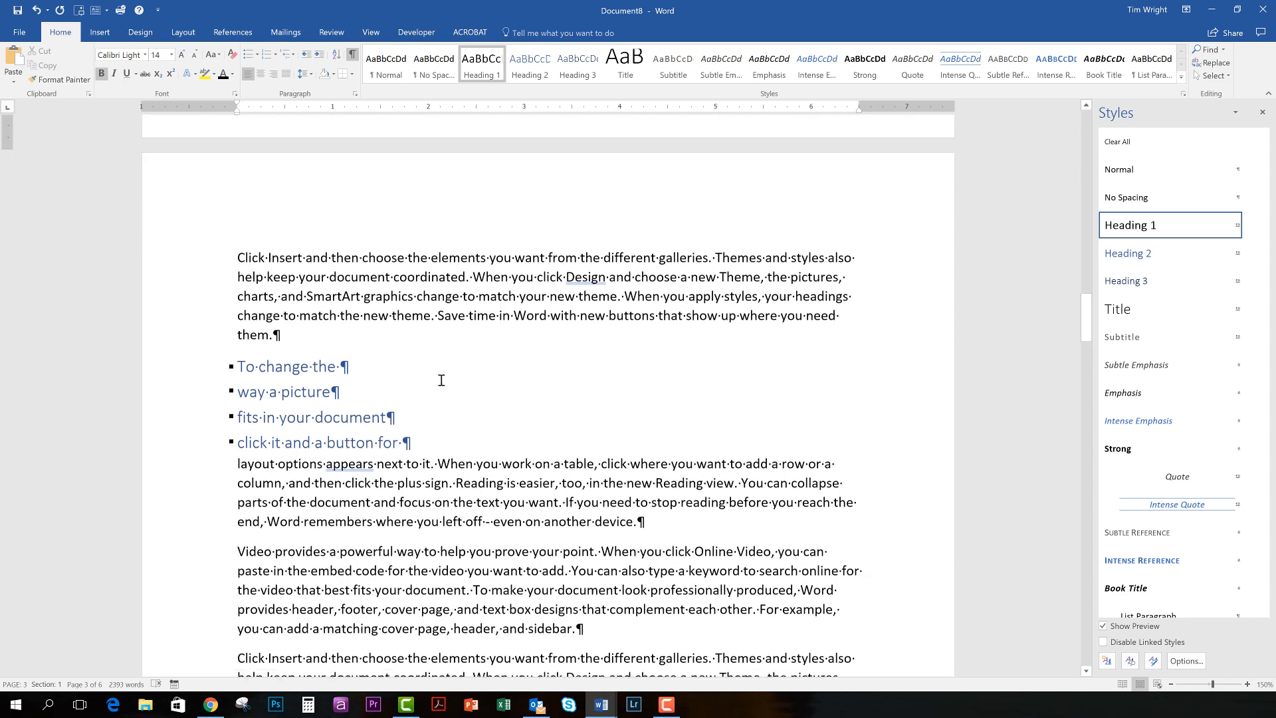
left_click(284, 378)
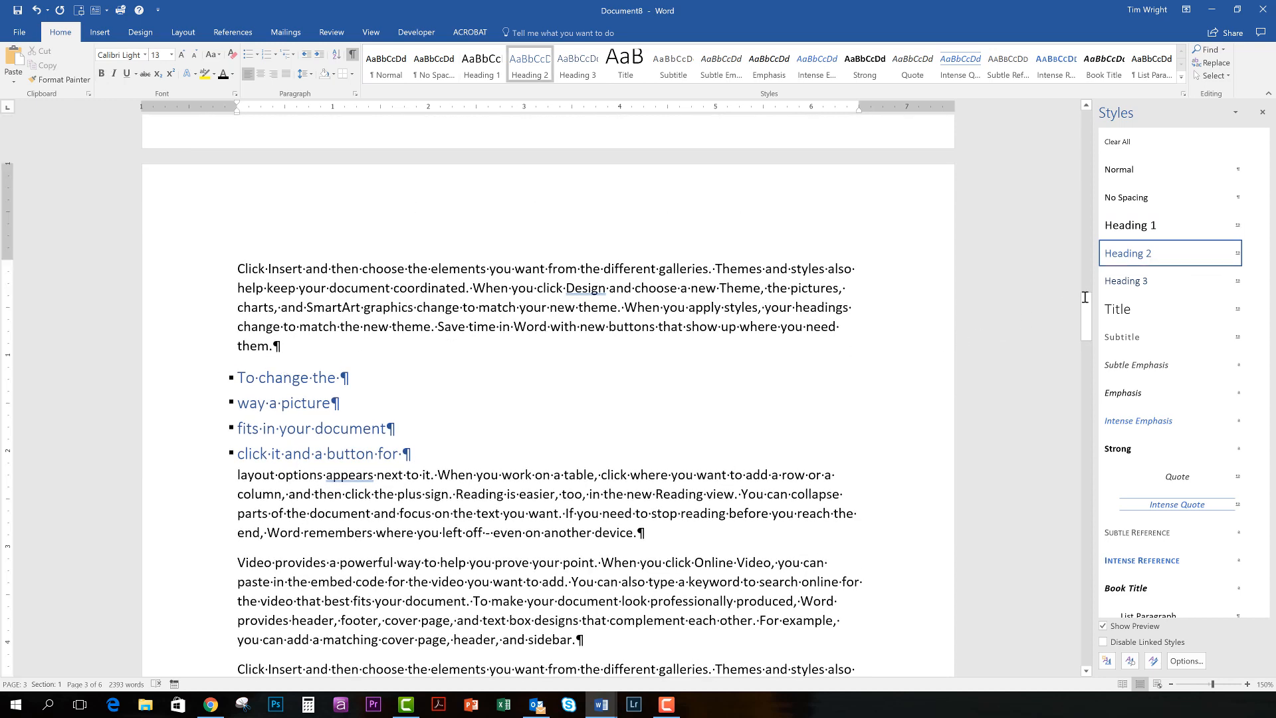
left_click(1128, 226)
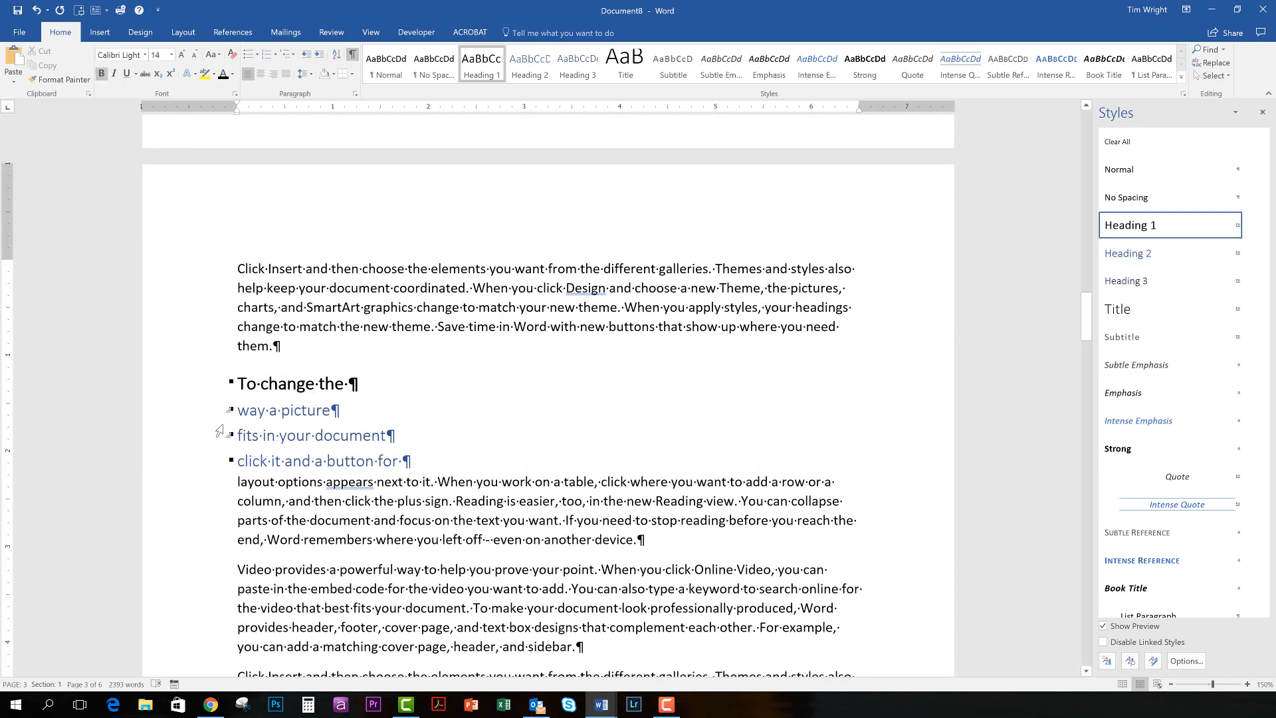
- Format the "way a picture" heading on page 3 as bold italic, 12 pt, in black
left_click(270, 410)
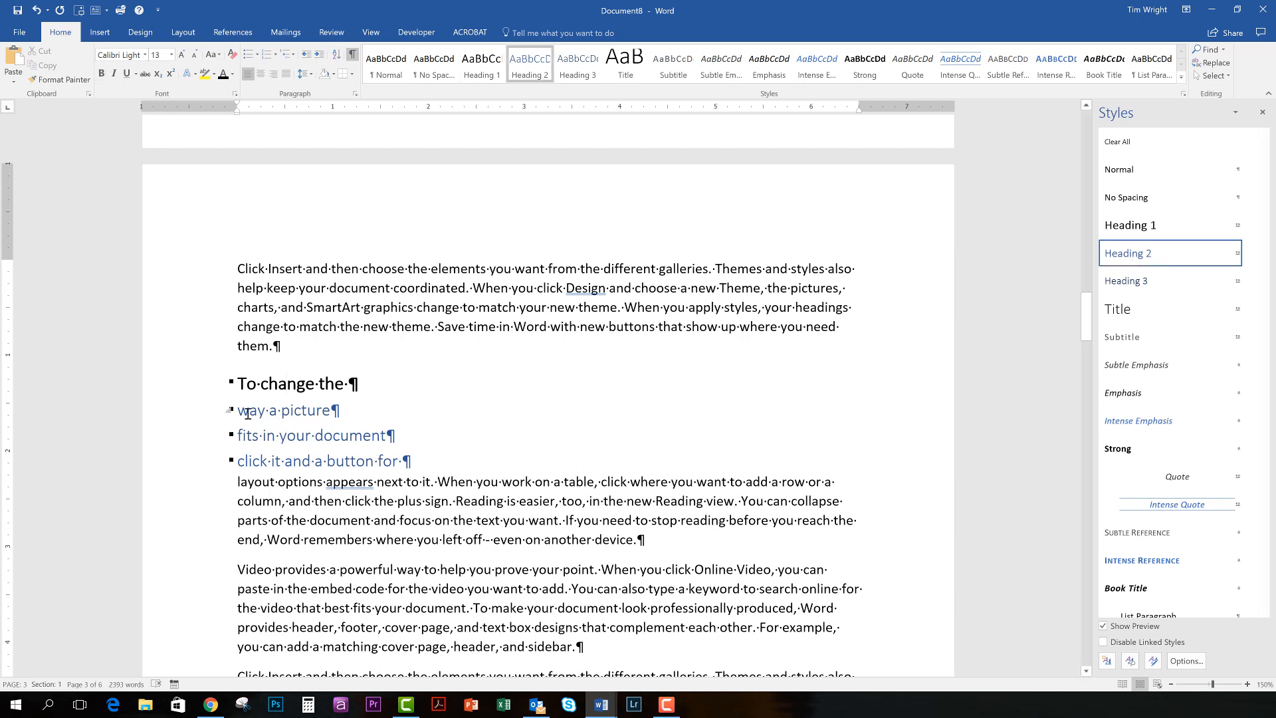
left_click_drag(239, 411, 339, 411)
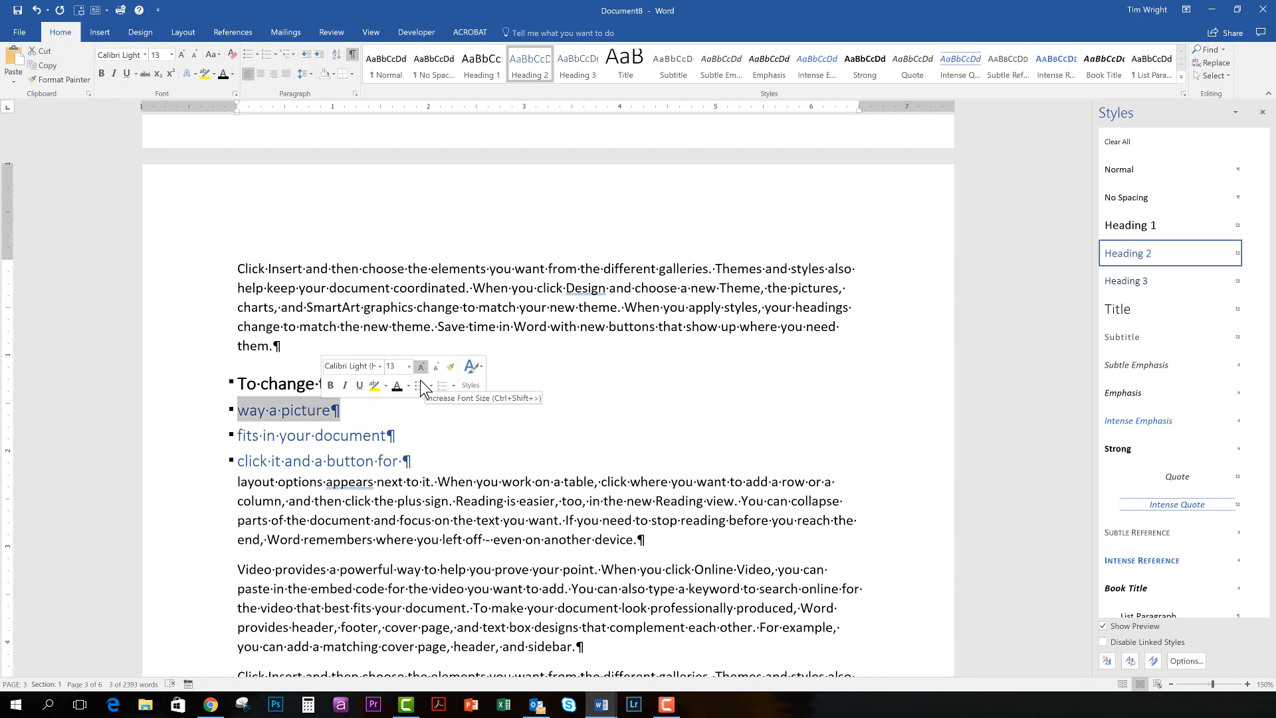
left_click(331, 385)
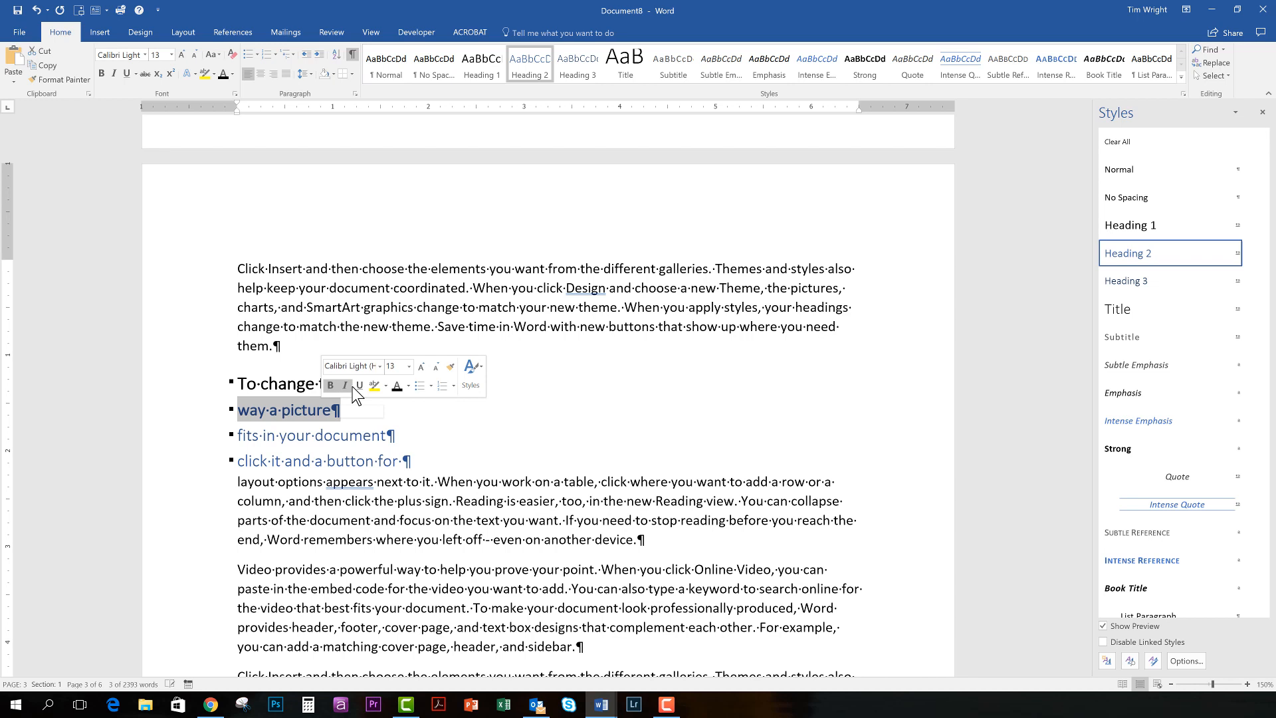
left_click(436, 367)
left_click(436, 367)
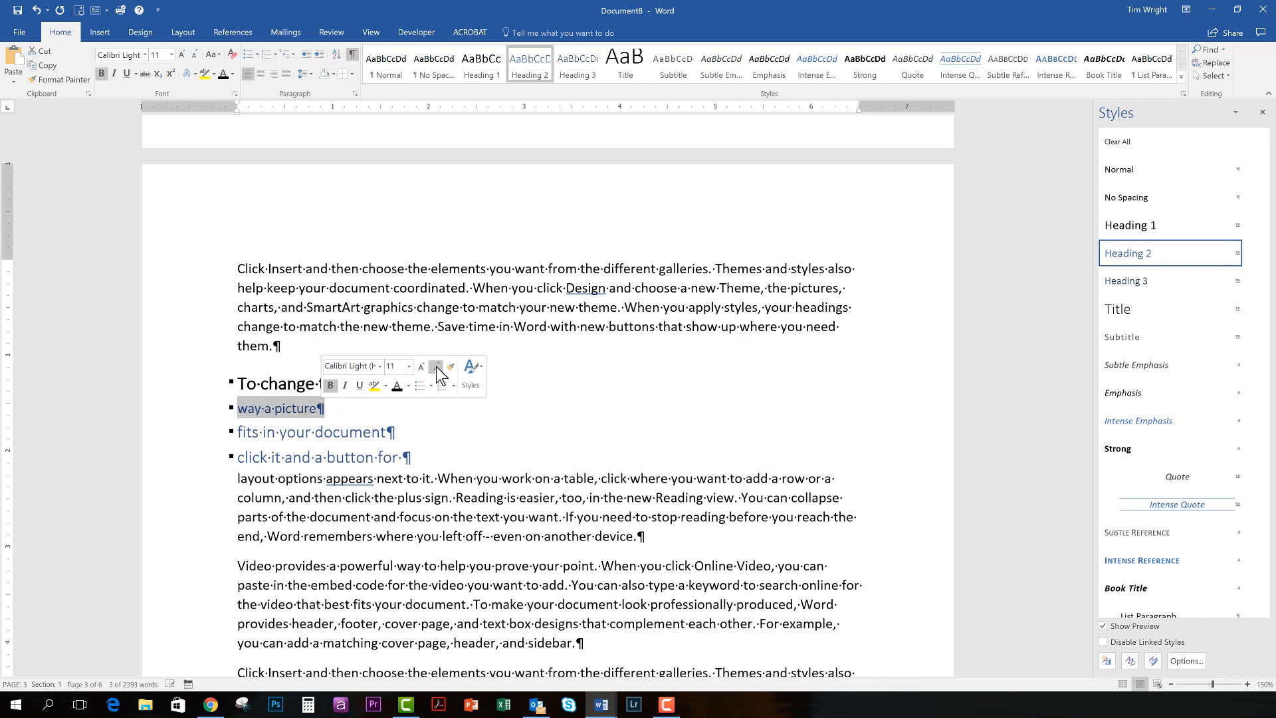
left_click(408, 385)
left_click(401, 402)
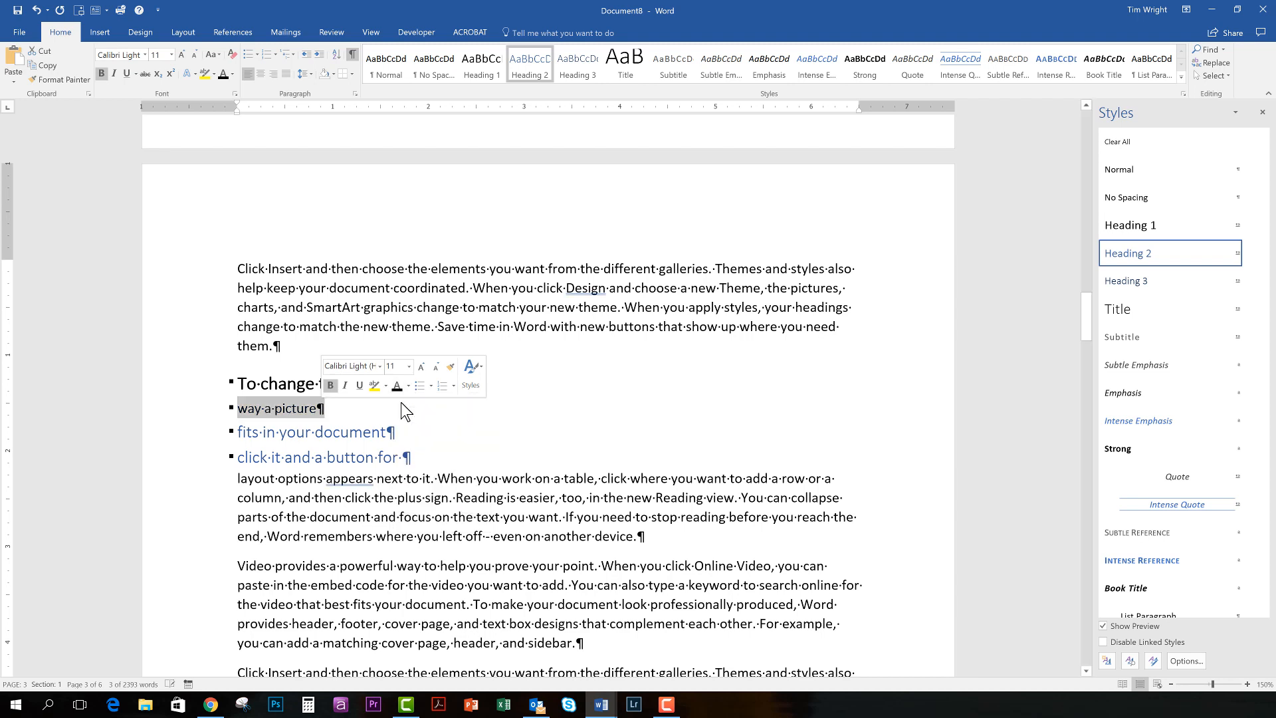
left_click(421, 367)
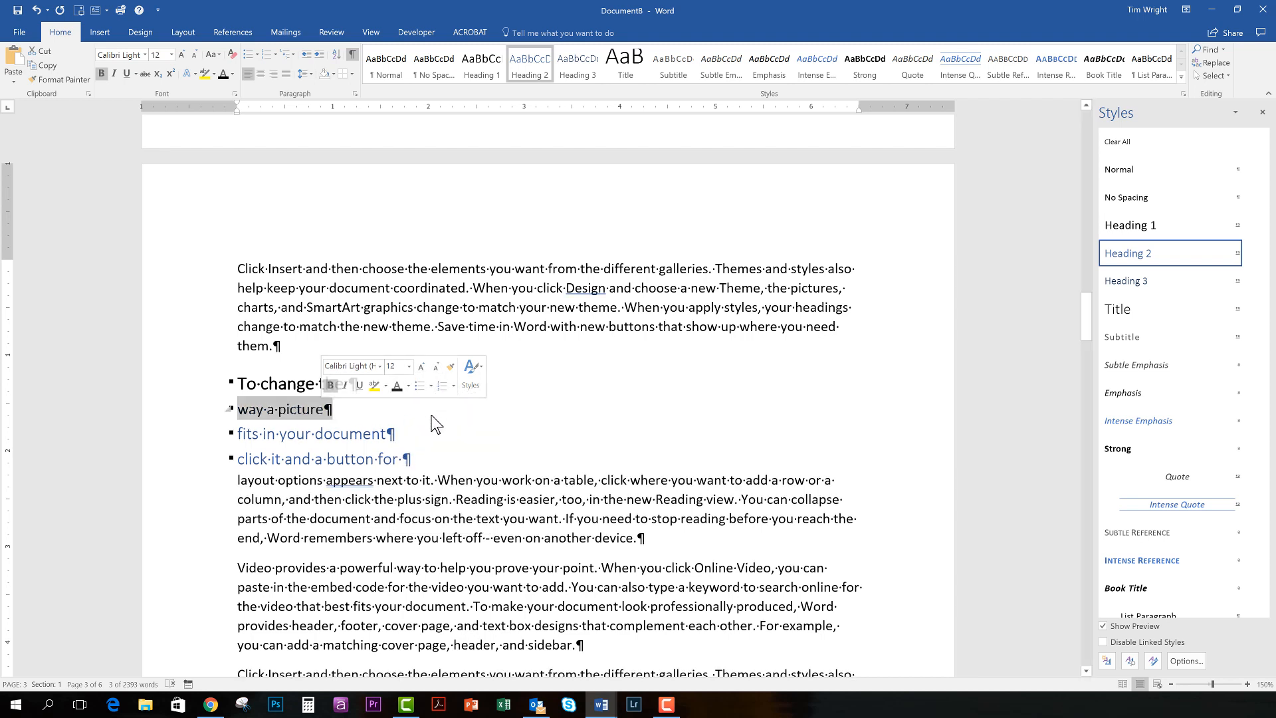
left_click(345, 386)
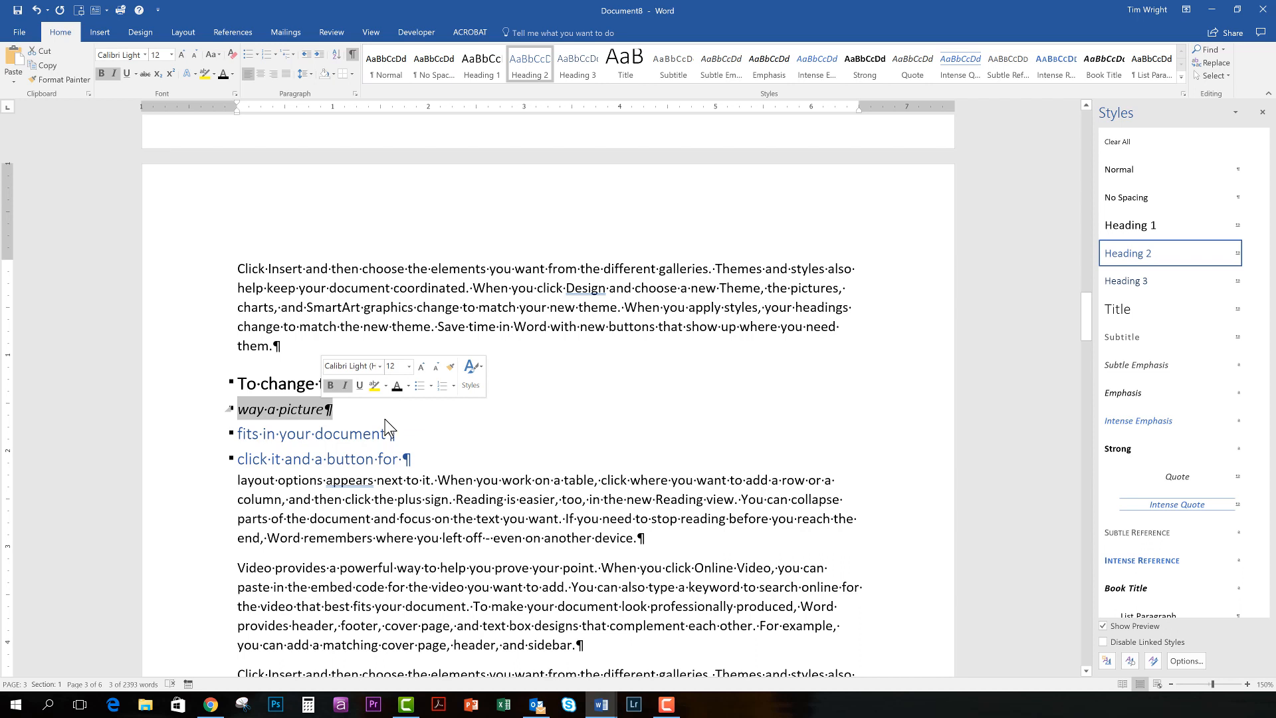
- Update the Heading 2 style to match the formatting of the "way a picture" heading
left_click(360, 409)
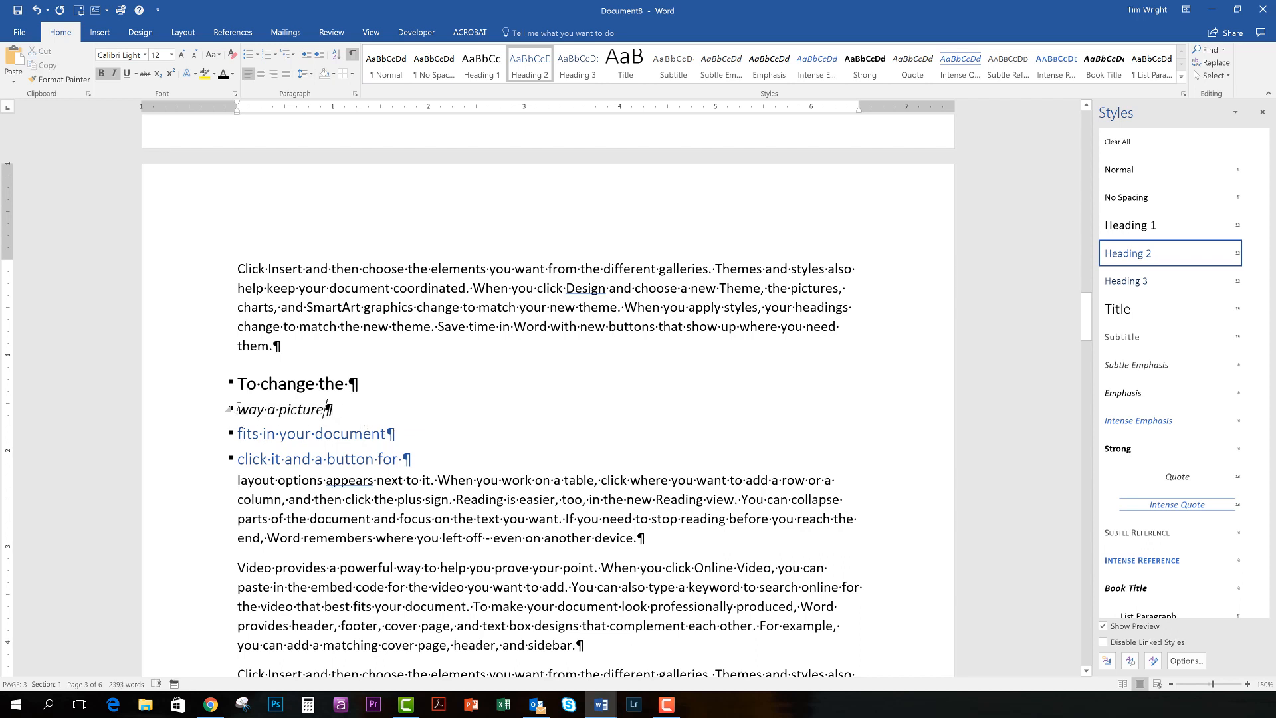
left_click_drag(238, 409, 333, 409)
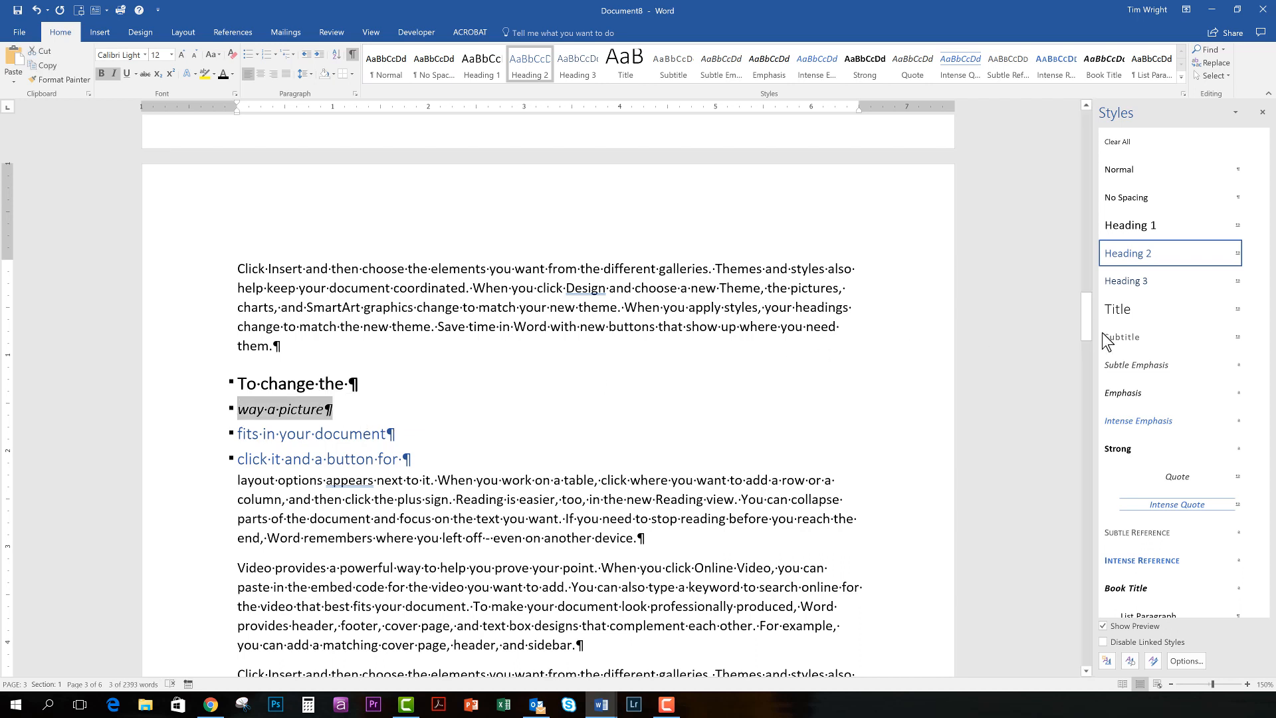
left_click(1250, 254)
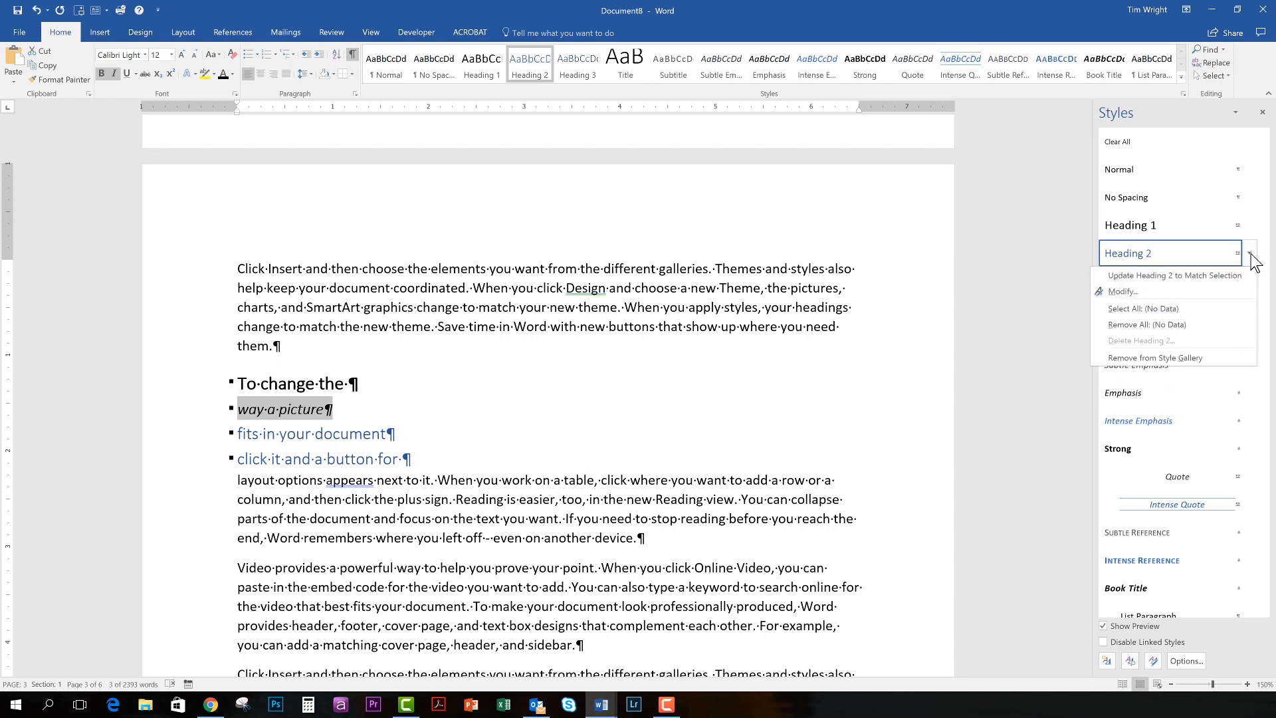
left_click(1164, 275)
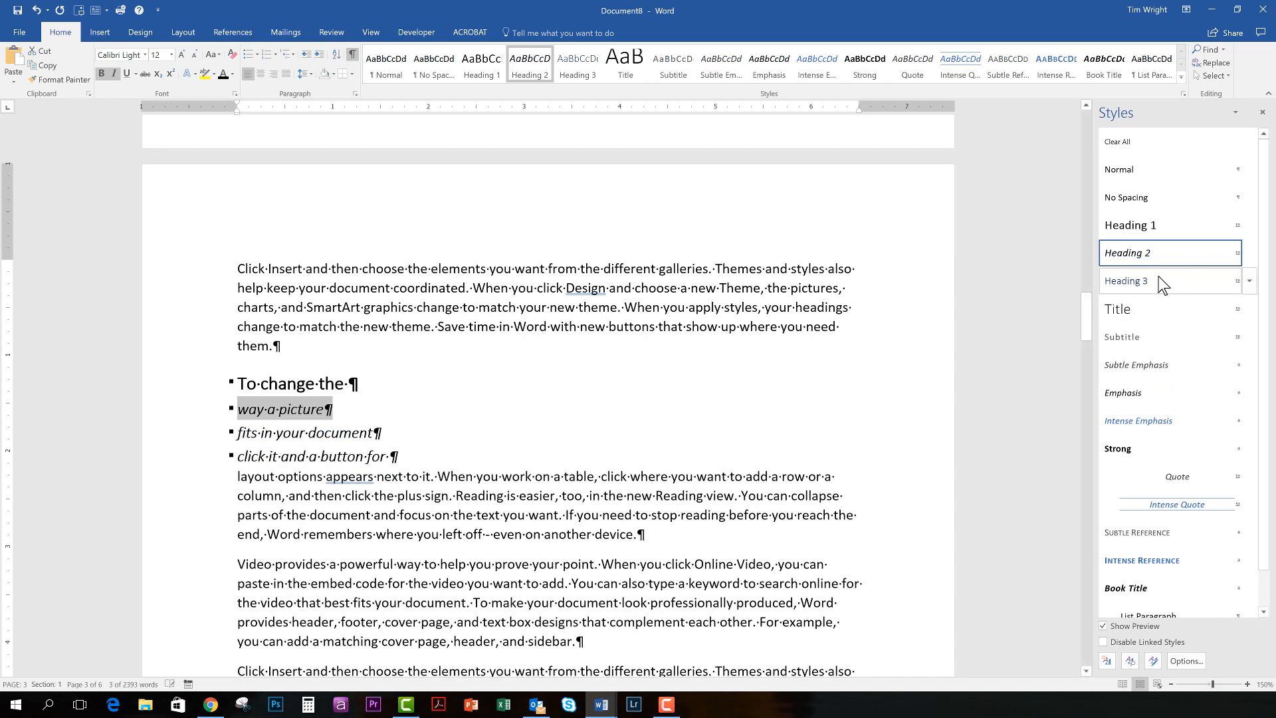
left_click(466, 389)
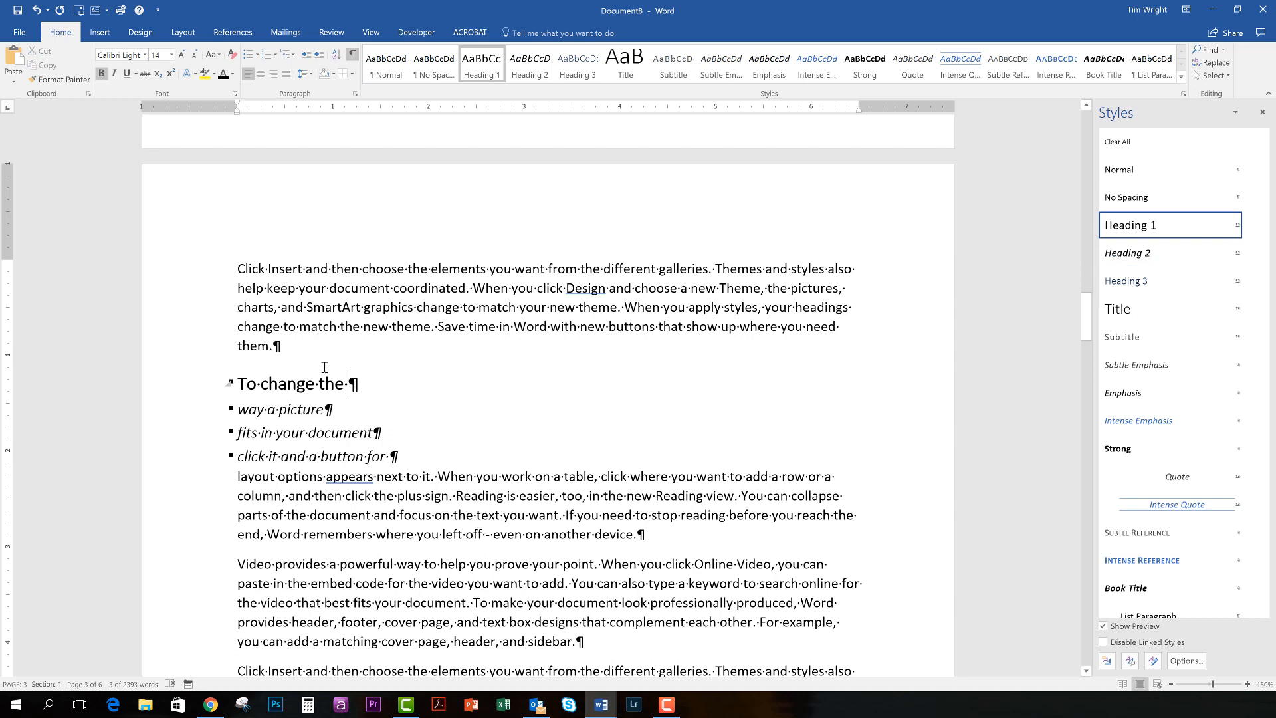
- Add a line of repeated "sdf" filler text beneath each of the "way a picture" and "fits in your document" headings
left_click(331, 407)
key("Return")
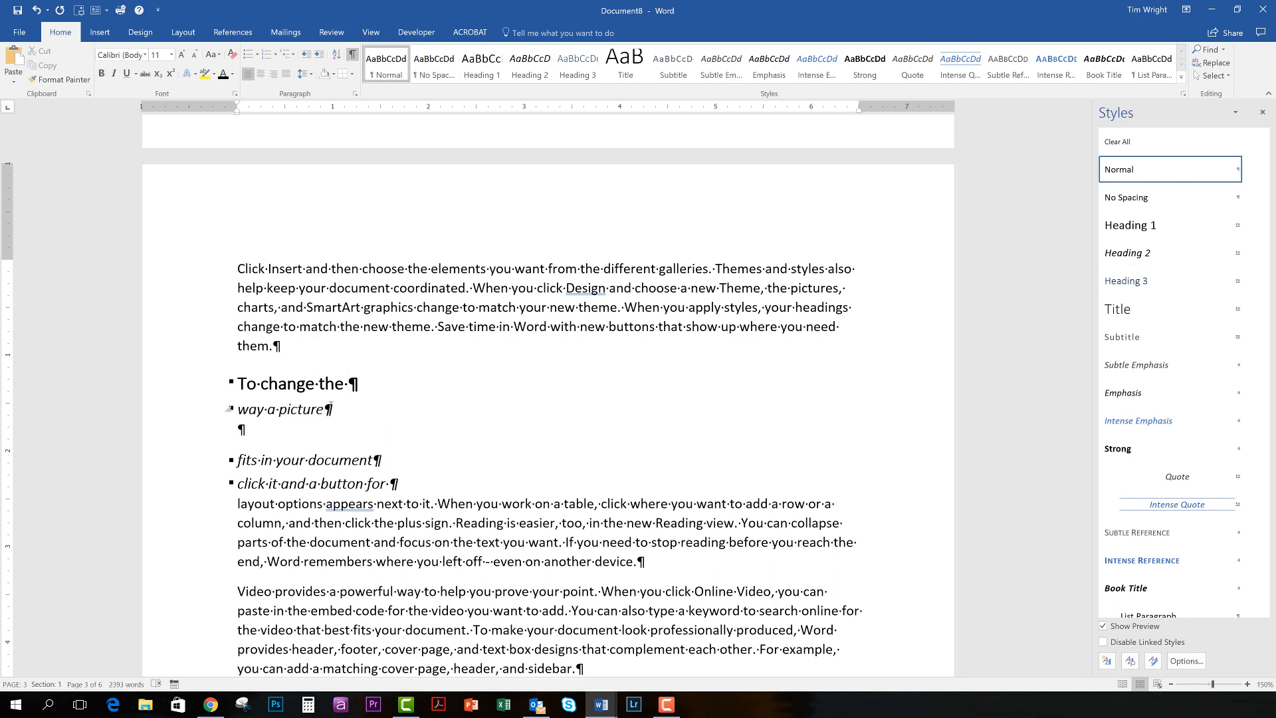
type("dsfsdfsdfsdfsdfsdfsdfsdf")
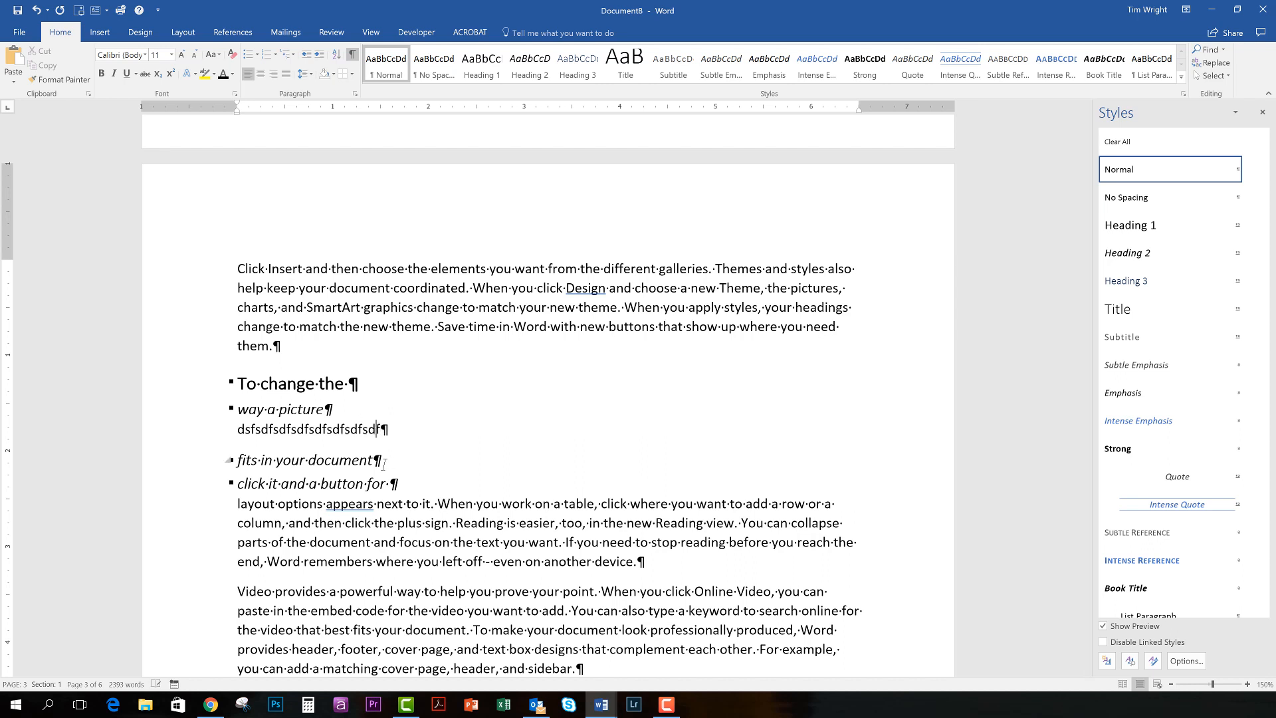
left_click(376, 459)
key("Return")
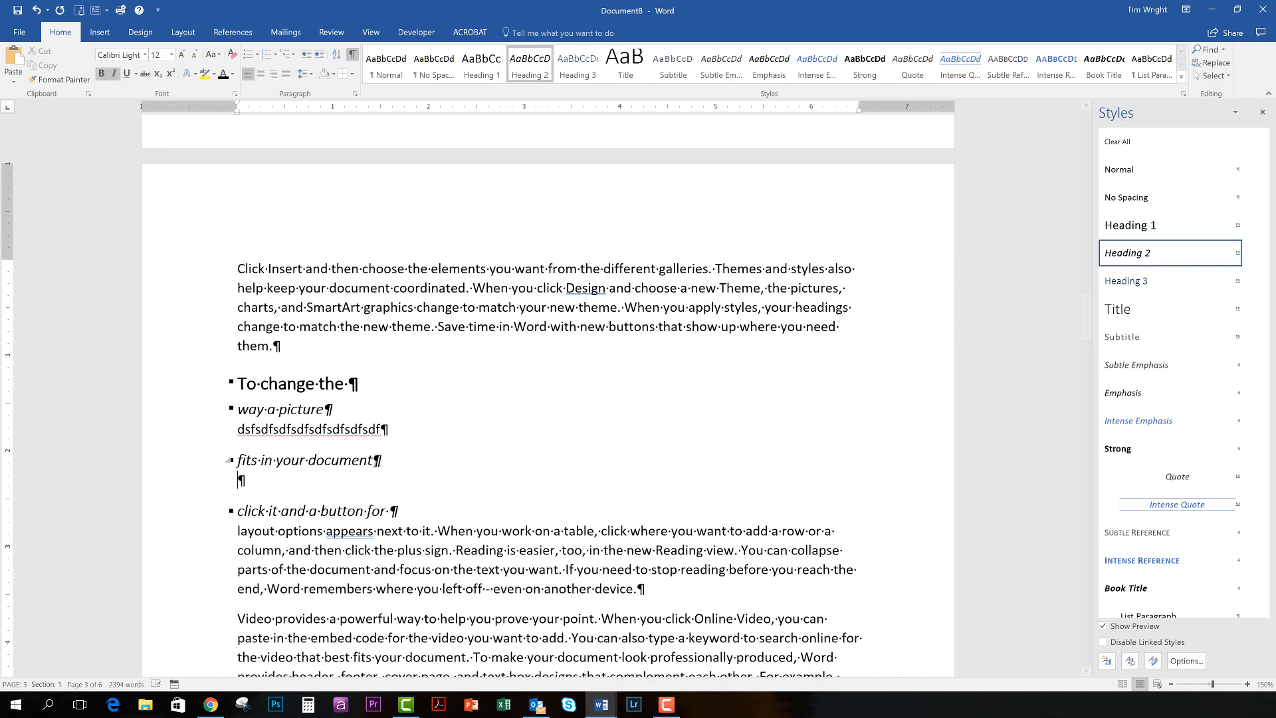
type("sdfsdfsdfsdf")
type("sdfsdfsdfsdfsdfdsdf")
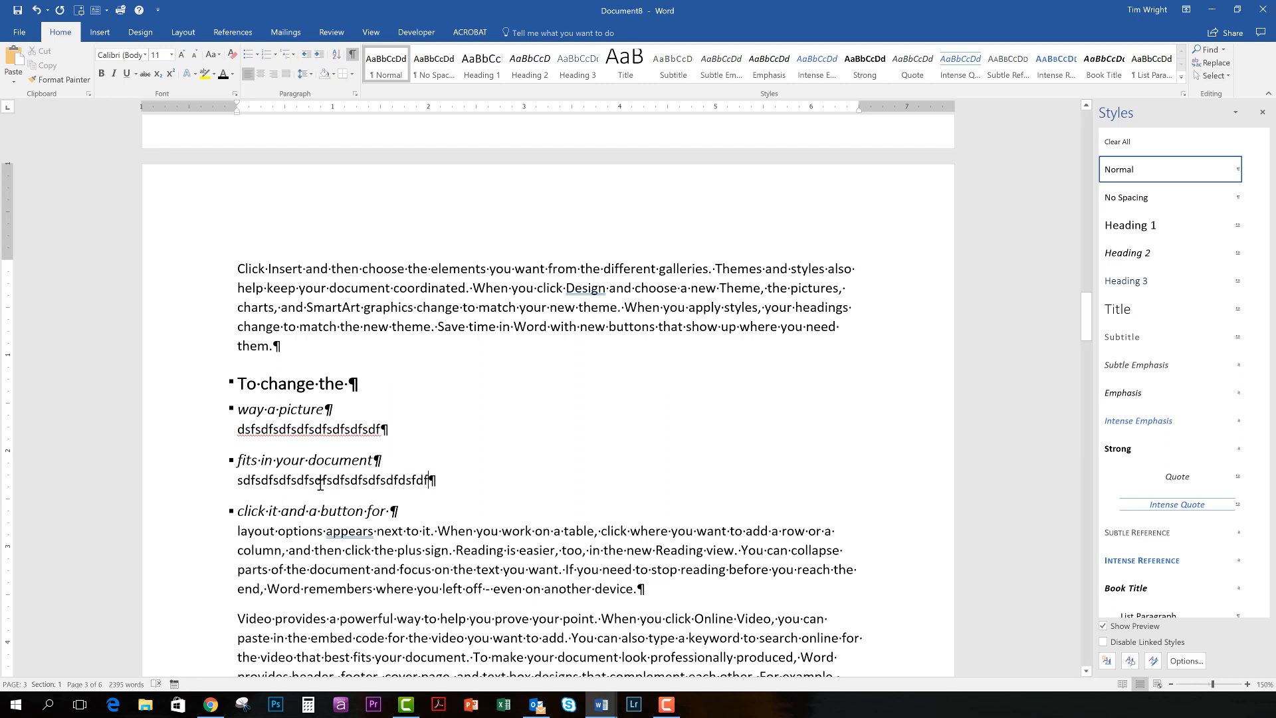
- Add a line of repeated "sdf" filler text beneath the "click it and a button for" heading and check the styles of the headings above
left_click(309, 460)
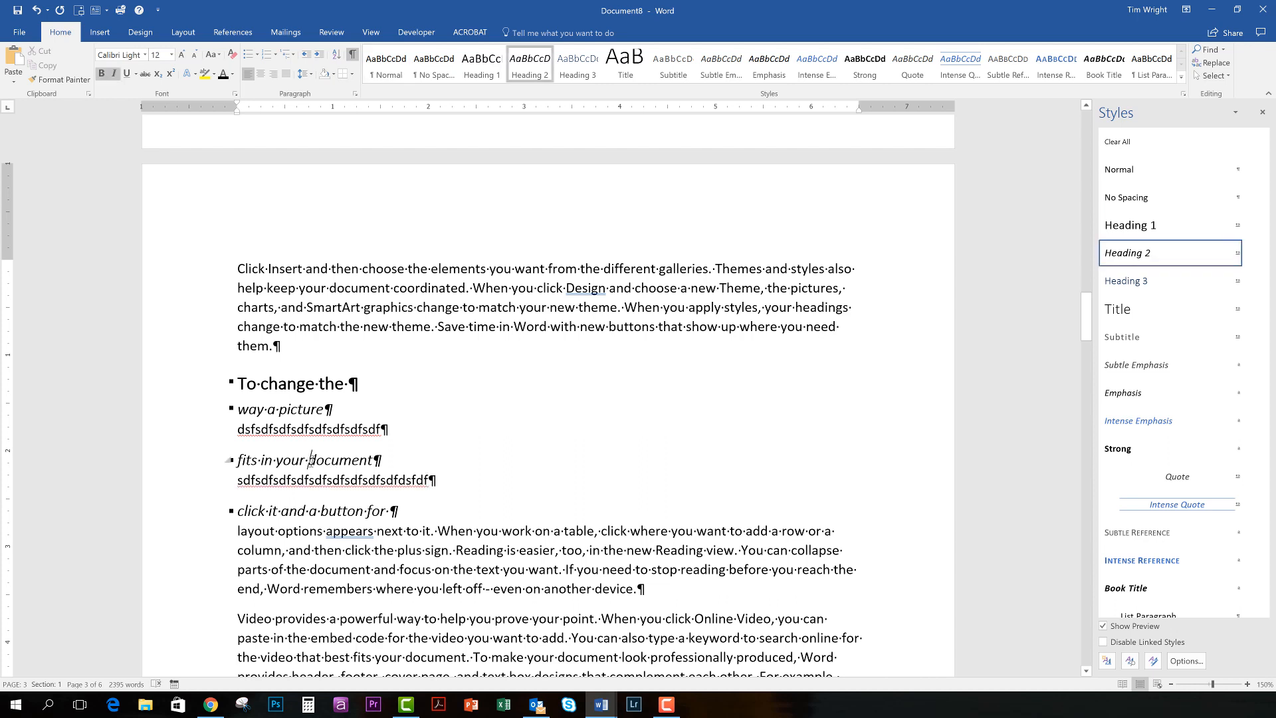
left_click(393, 511)
key("Return")
type("dfsd")
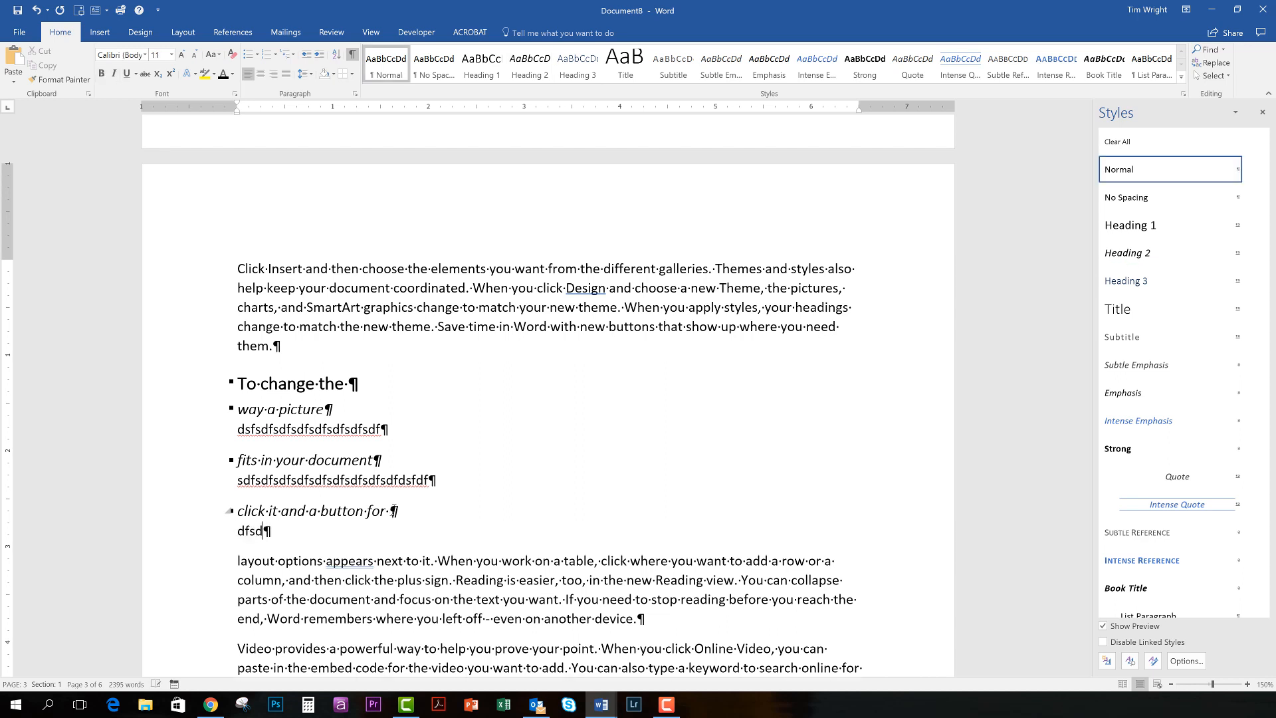
type("fsdfsdfsdfsdfsdfsdf")
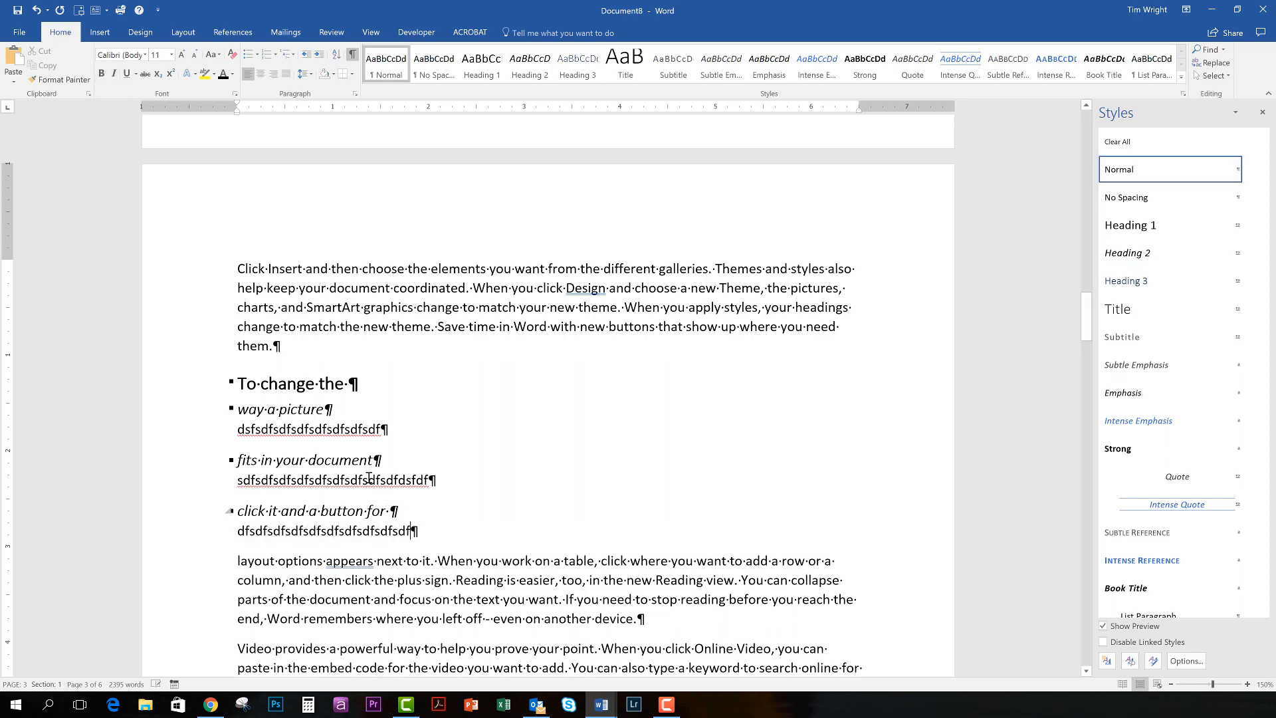
left_click(266, 460)
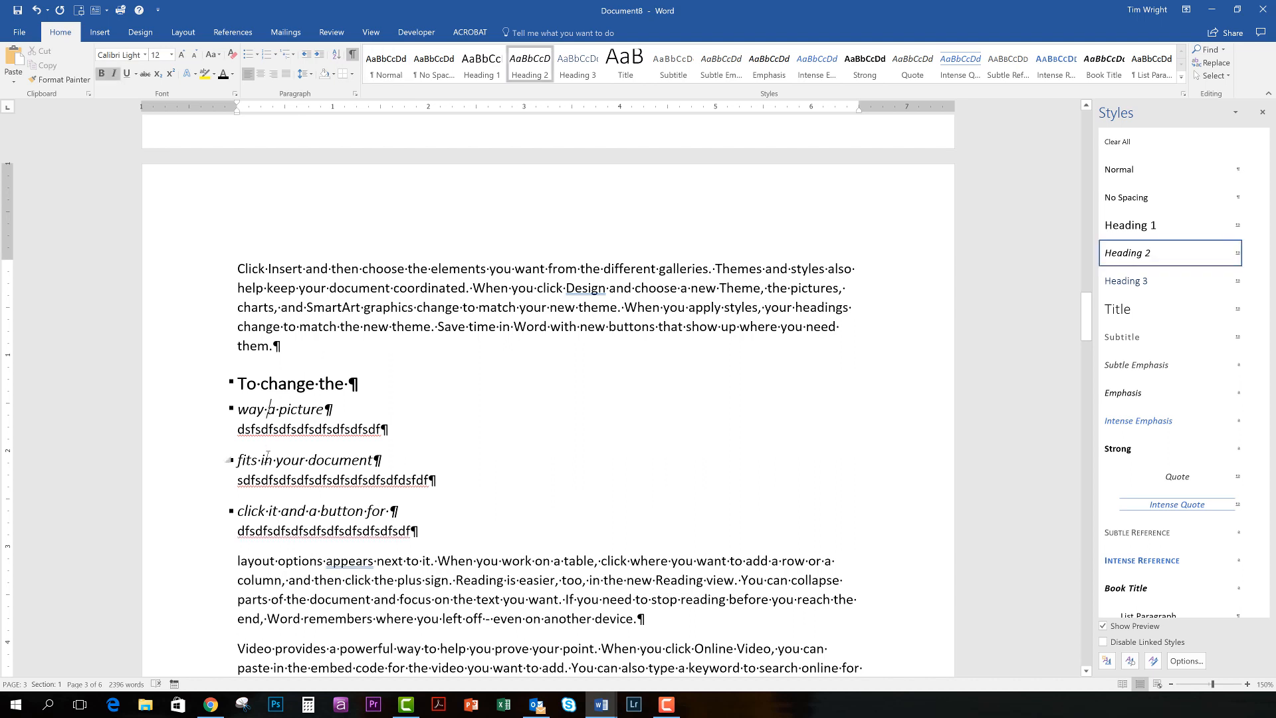
left_click(270, 385)
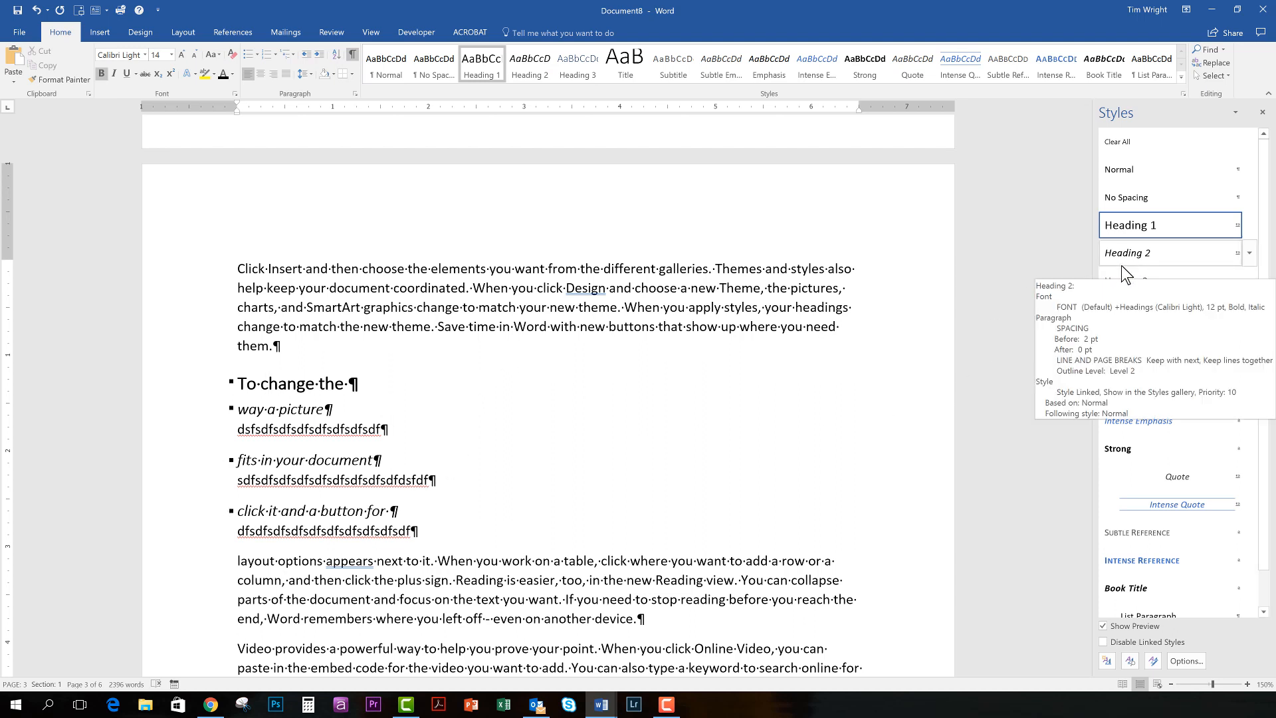
- Apply the Intense Quote style to the page 3 paragraph beginning "Video provides a powerful way"
left_click(1125, 291)
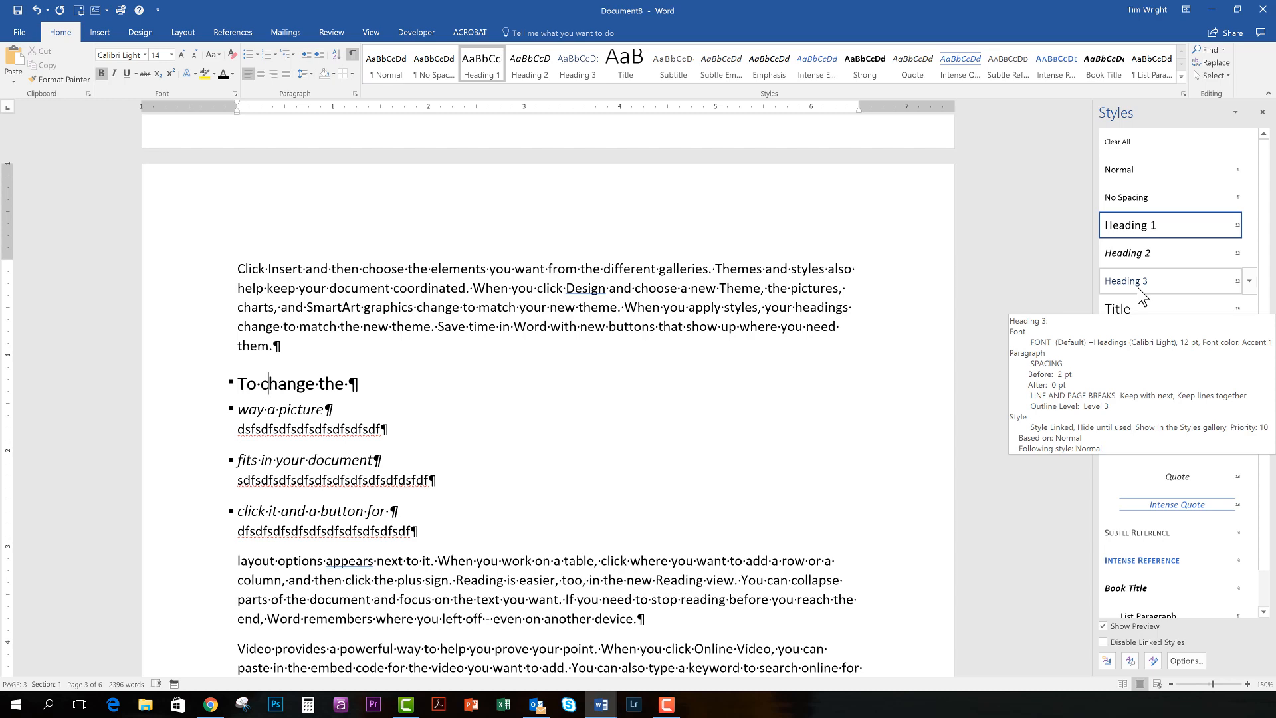
left_click(536, 355)
scroll(524, 403, "down", 3)
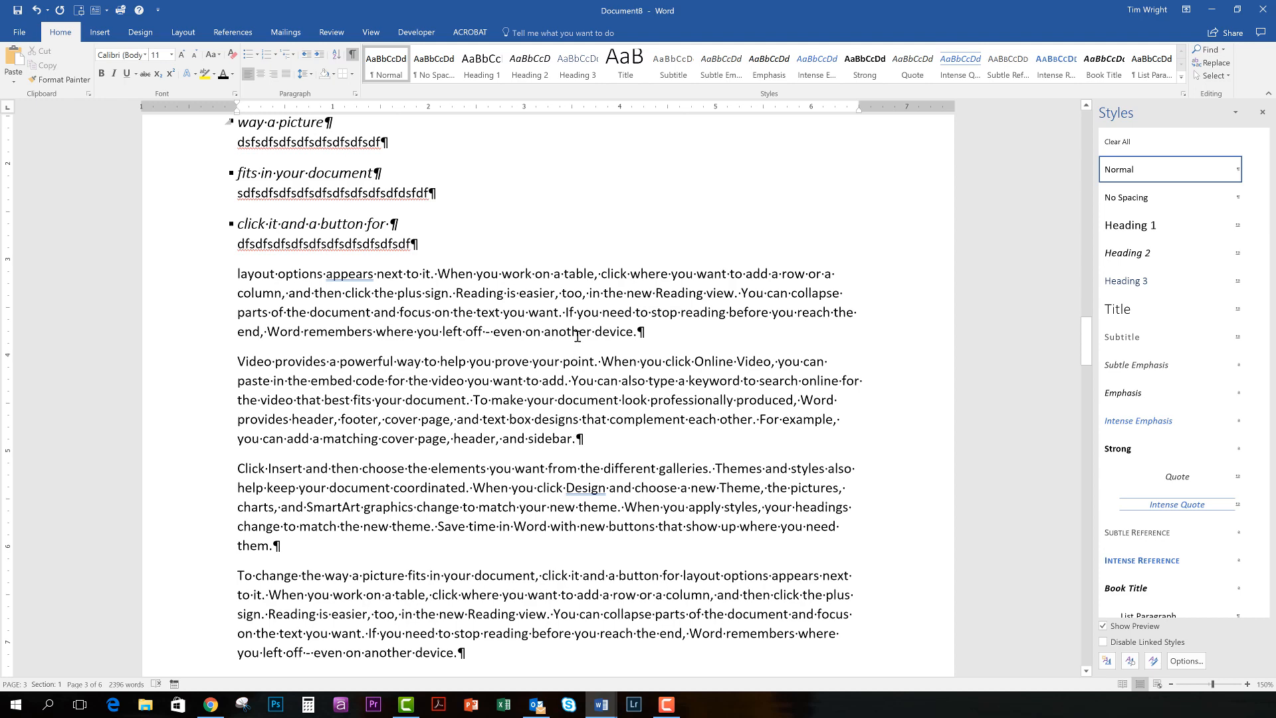
left_click_drag(237, 363, 584, 441)
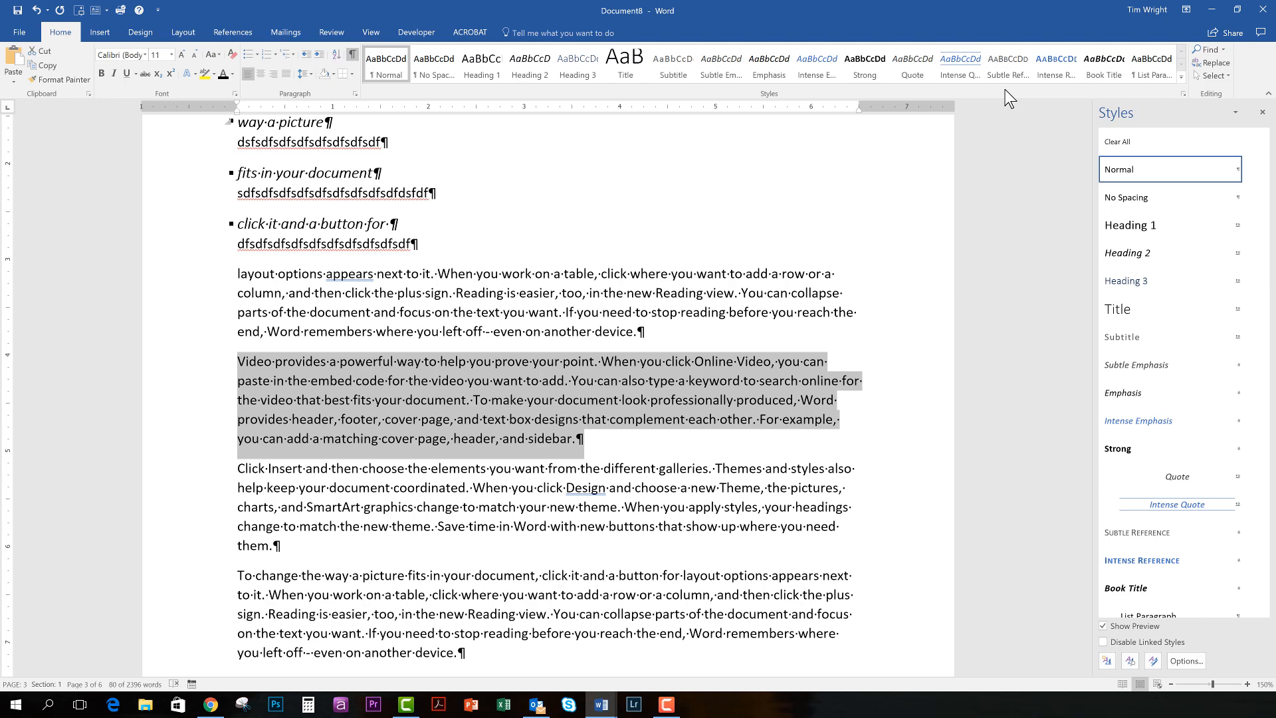
left_click(960, 69)
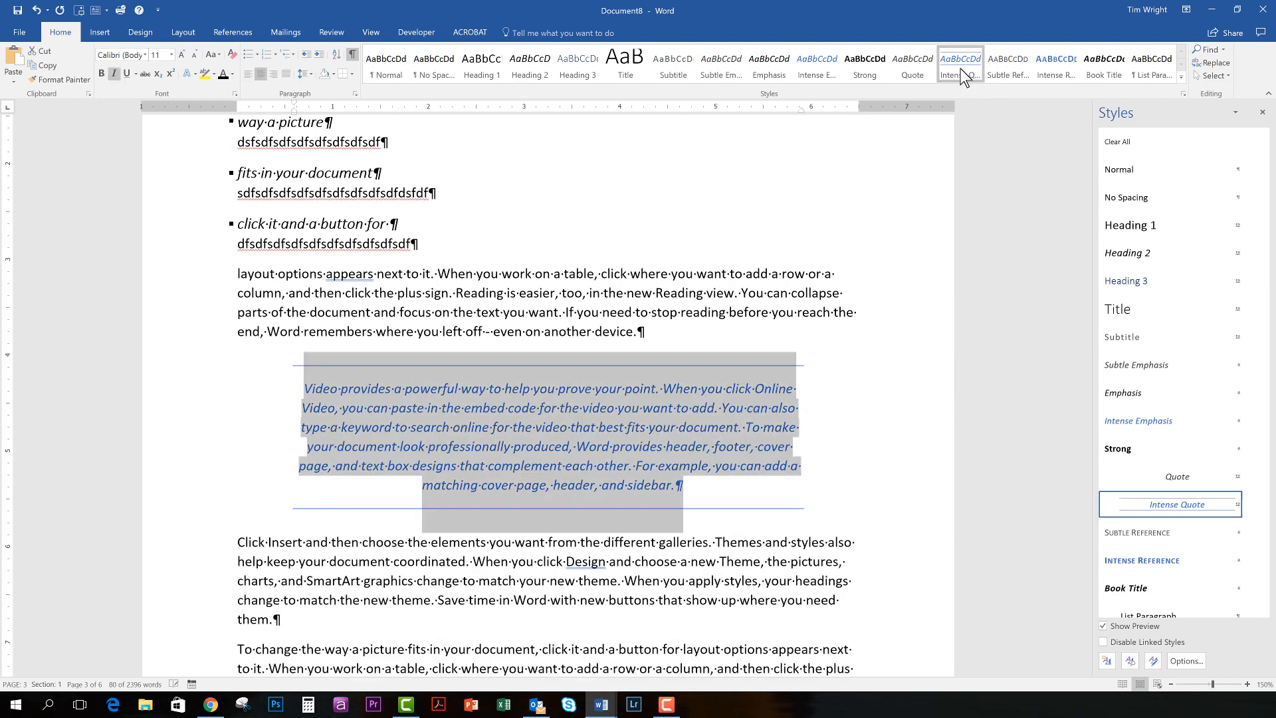
left_click(801, 427)
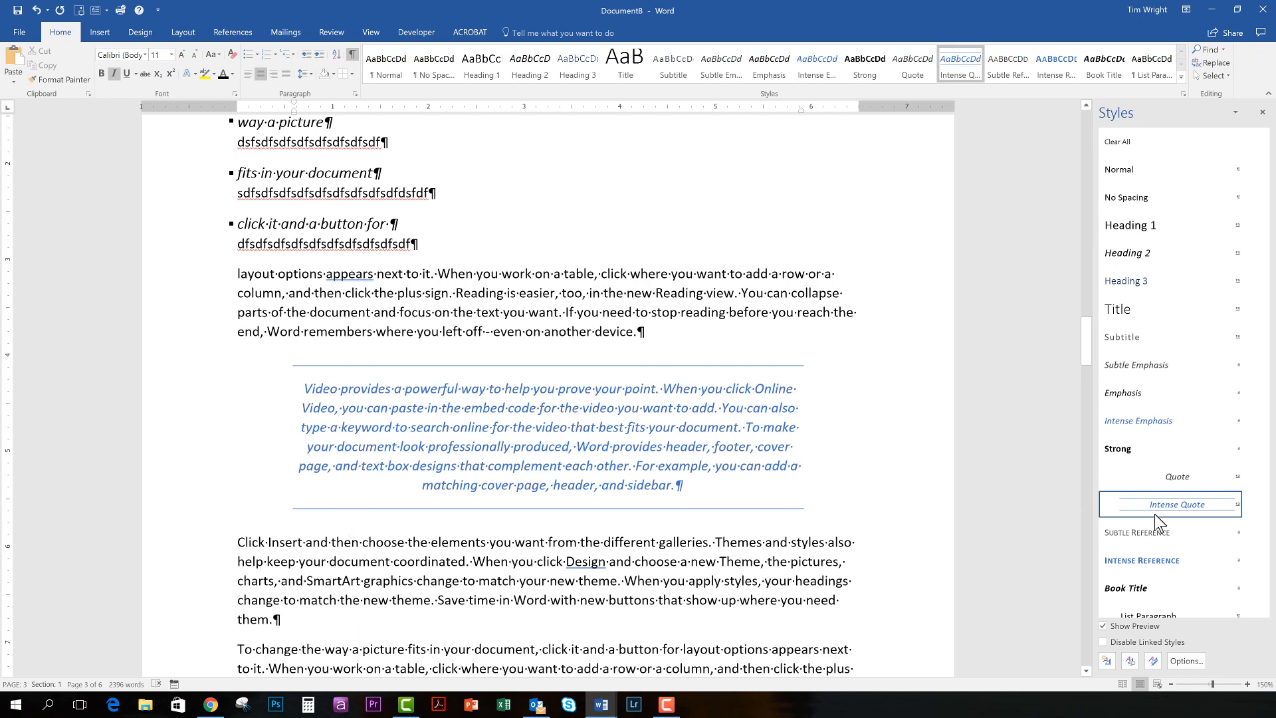
- Open the Intense Quote style for modification and bring up its paragraph settings
mouse_move(1170, 515)
mouse_move(1253, 509)
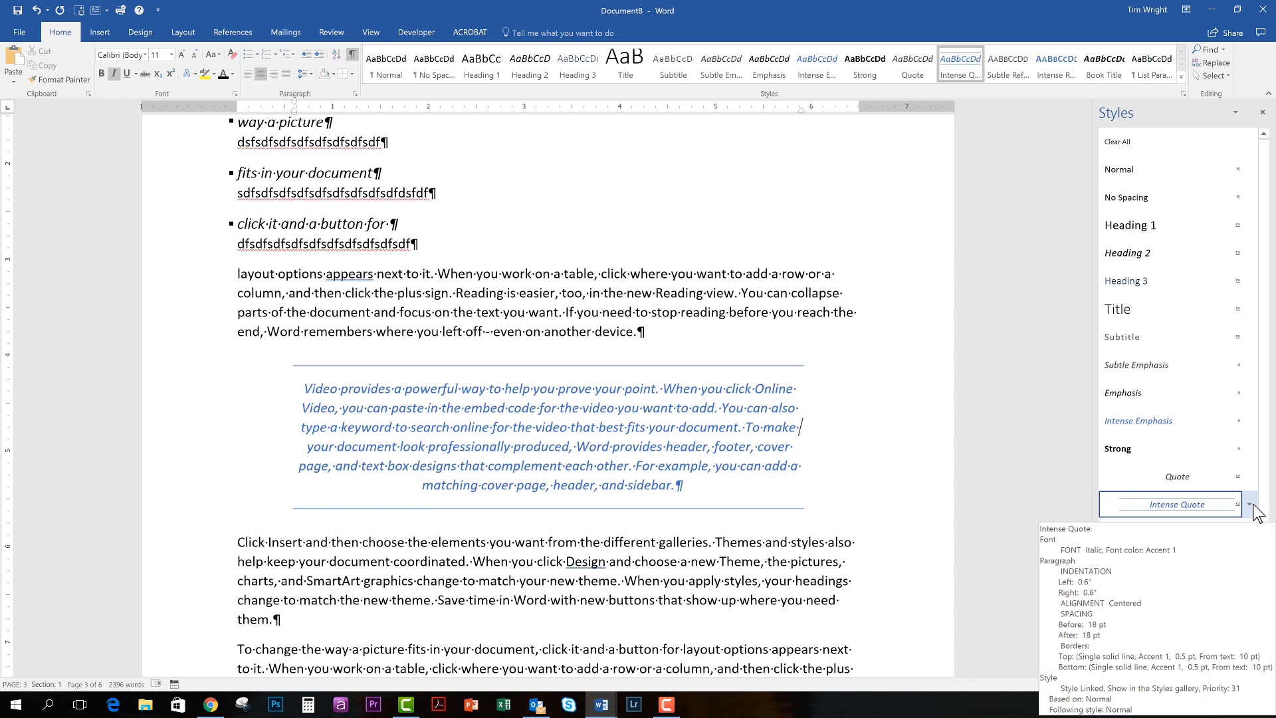
left_click(1250, 506)
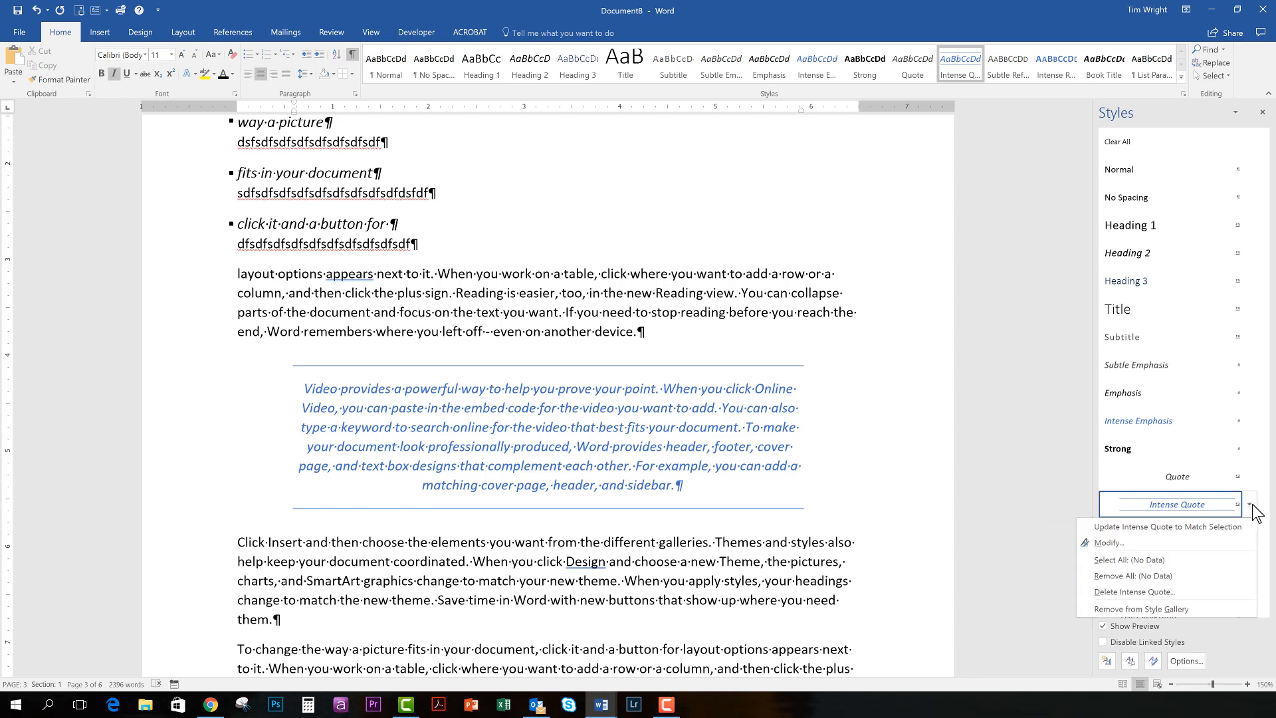
left_click(1108, 543)
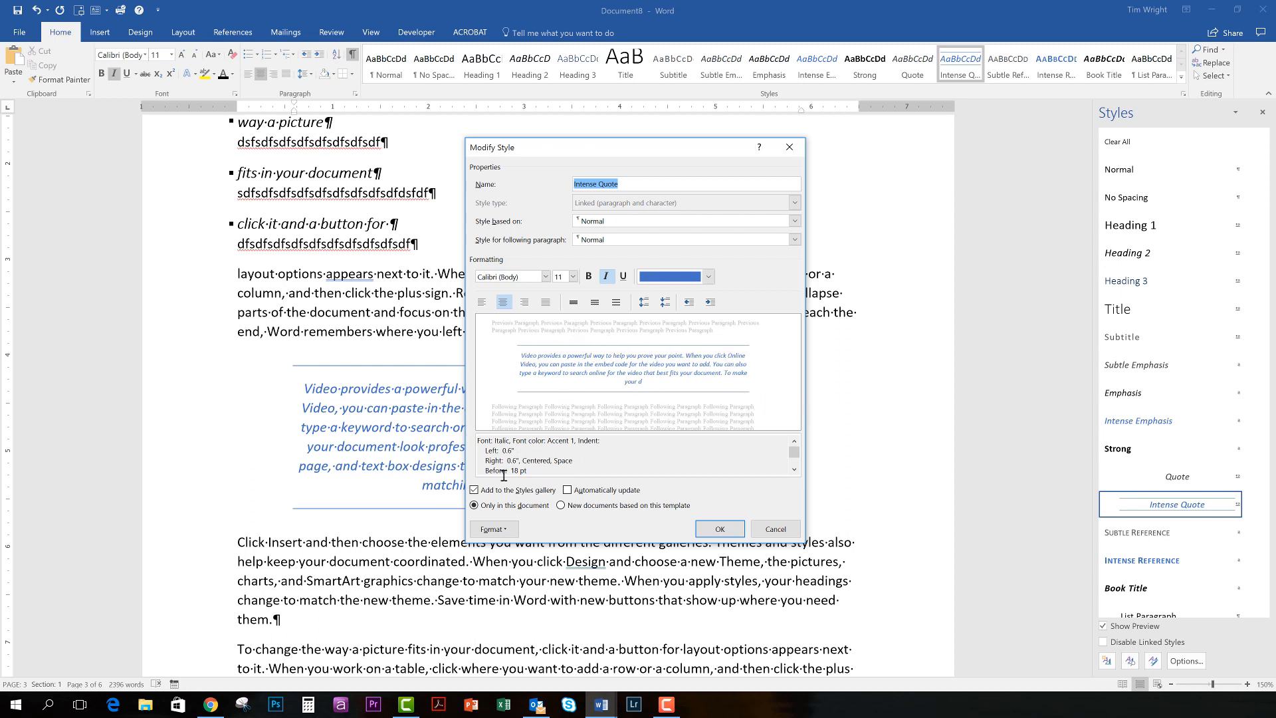
left_click(508, 531)
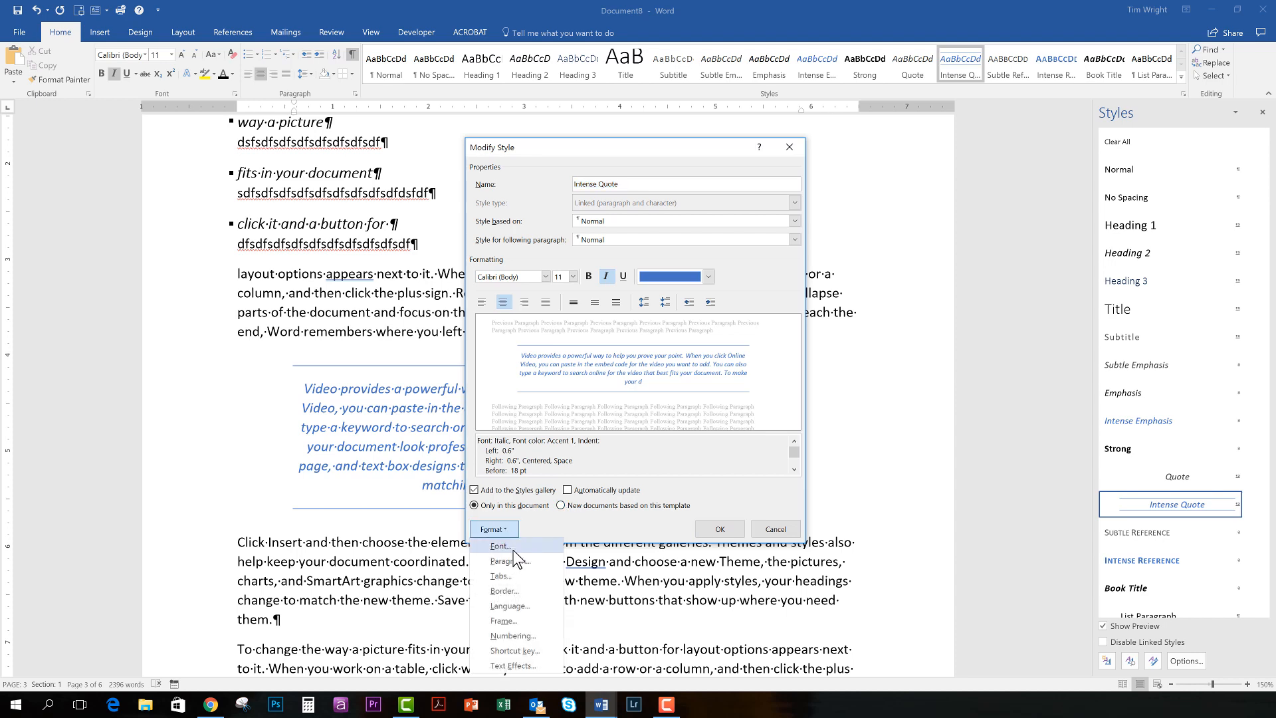
left_click(510, 562)
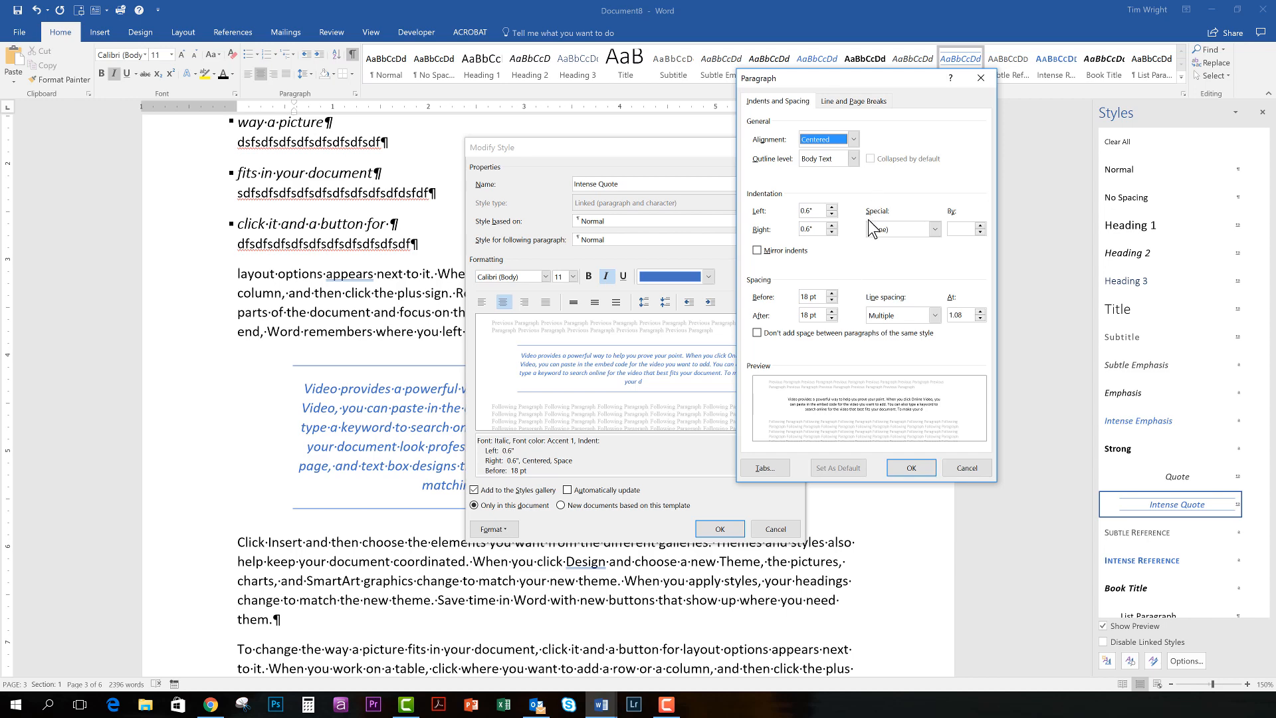
- Try Multiple line spacing at 1 and Exactly line spacing for the Intense Quote style
left_click(935, 316)
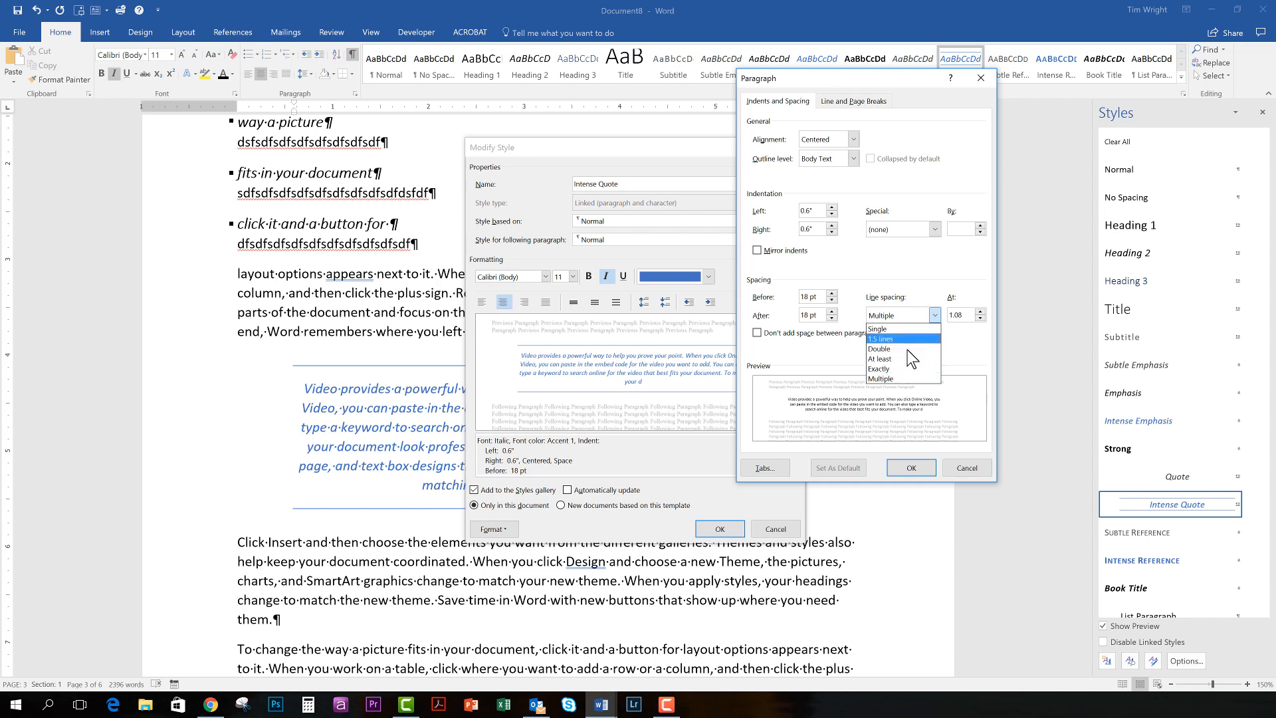
left_click(891, 378)
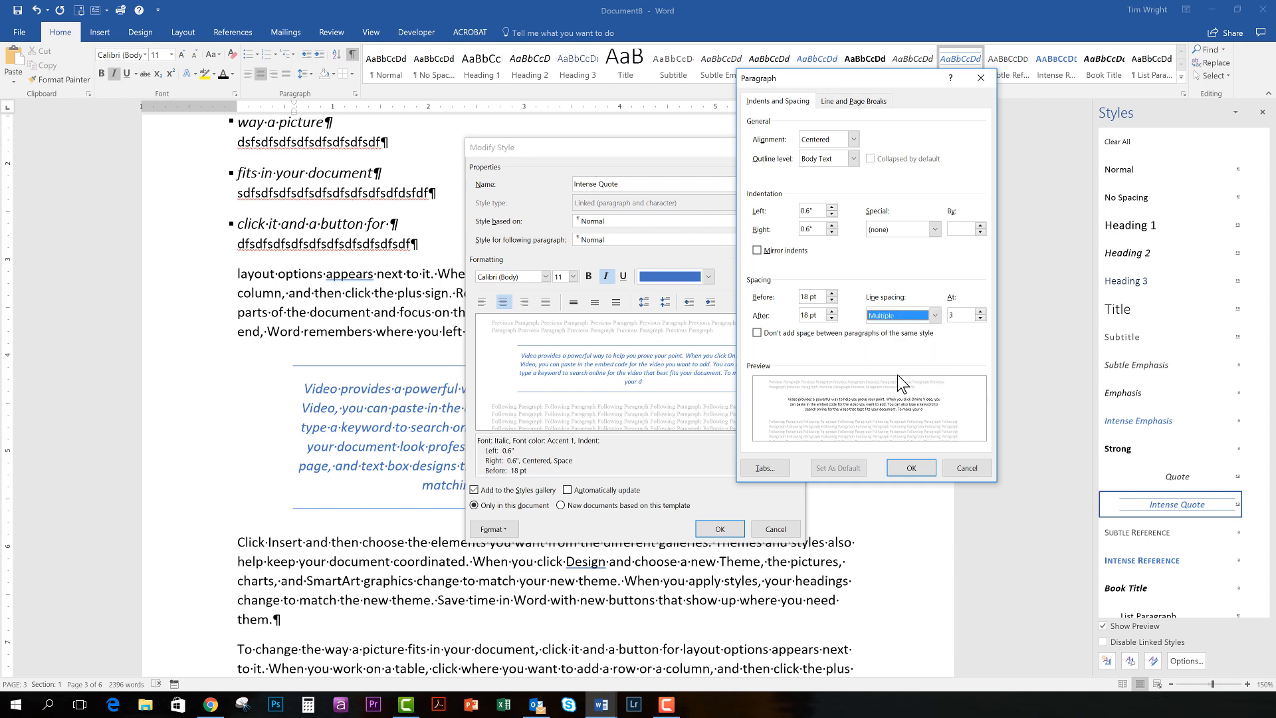
left_click(980, 318)
left_click(980, 318)
left_click(980, 319)
left_click(980, 318)
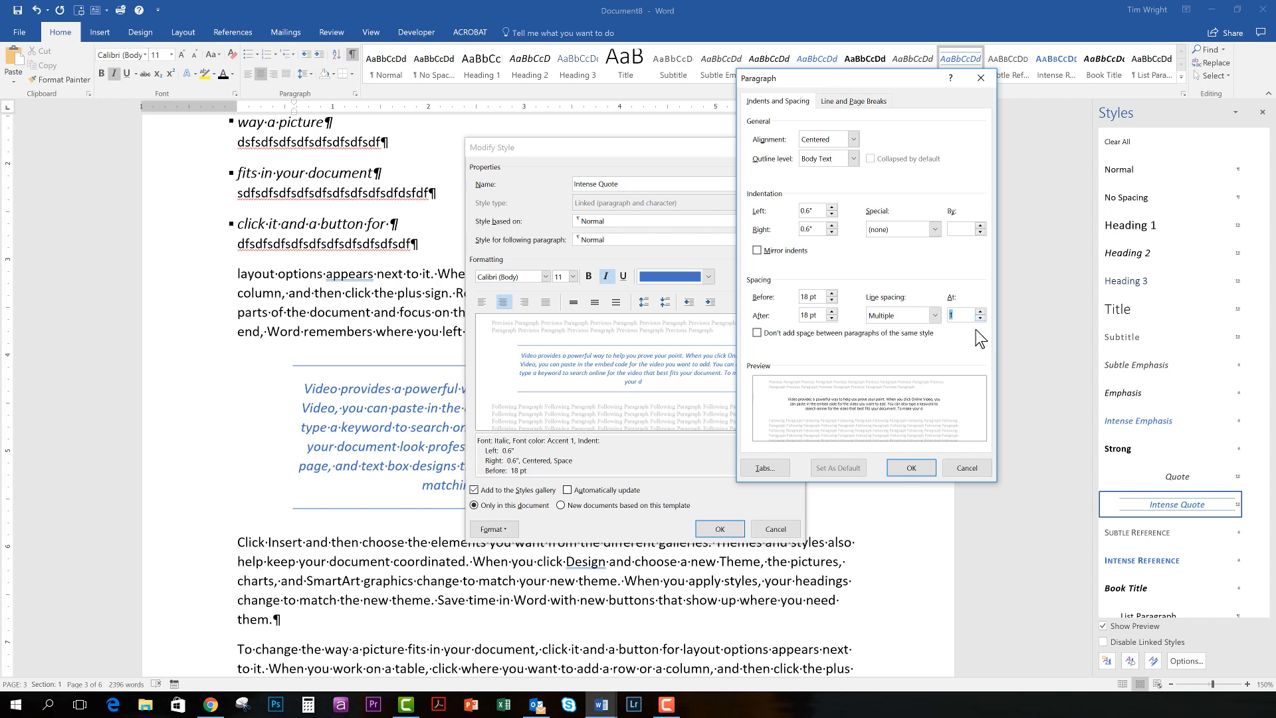
left_click(936, 315)
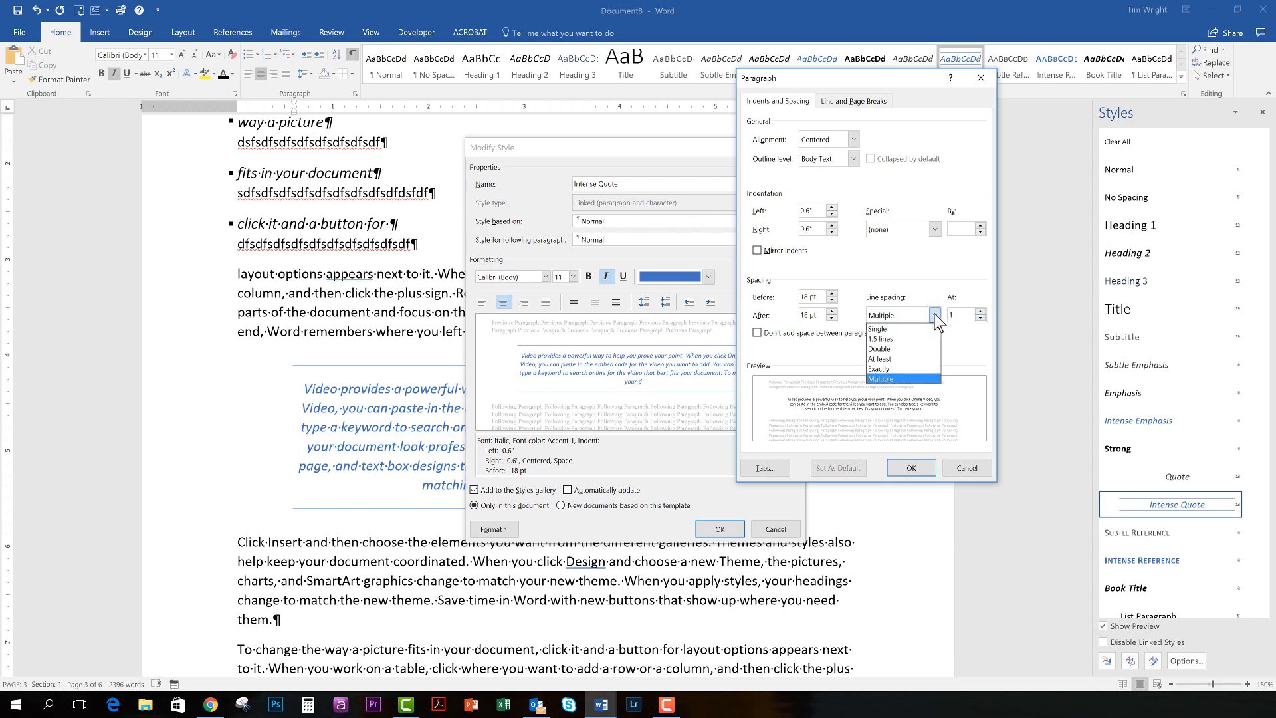
left_click(895, 366)
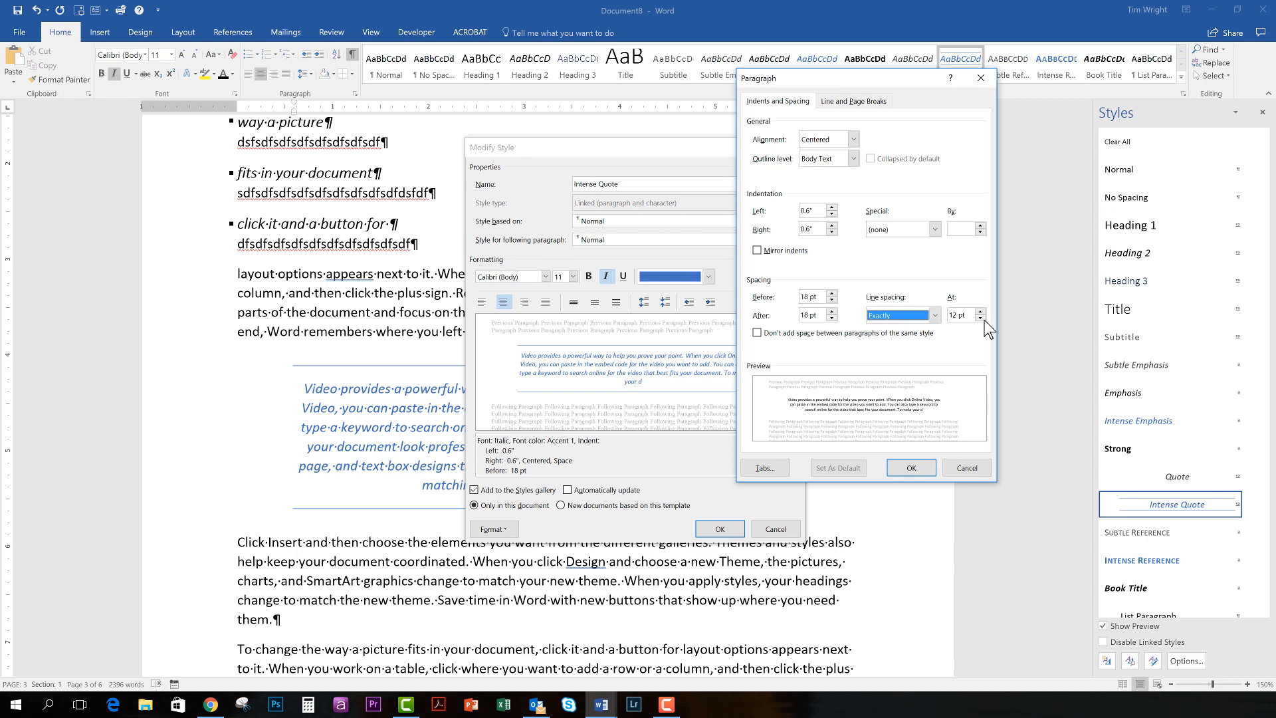
- Set the Intense Quote style's line spacing to Multiple at 1.08 and accept the paragraph settings
left_click(935, 315)
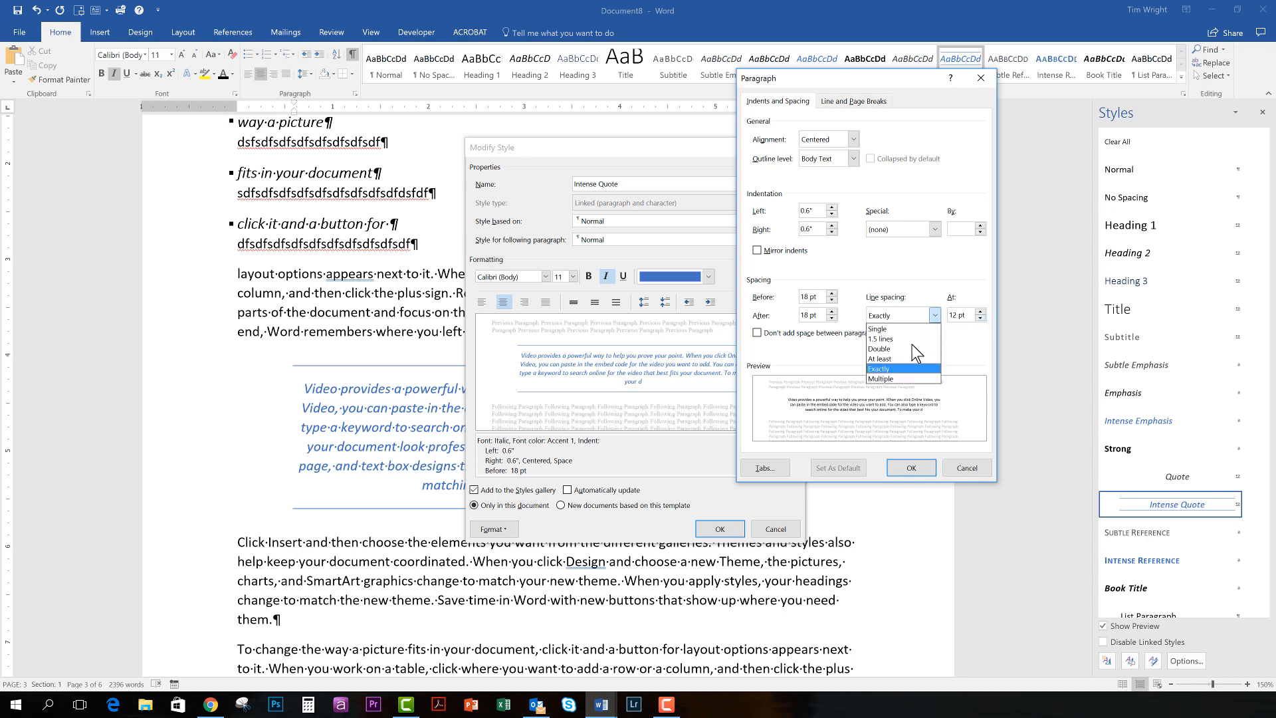
left_click(900, 379)
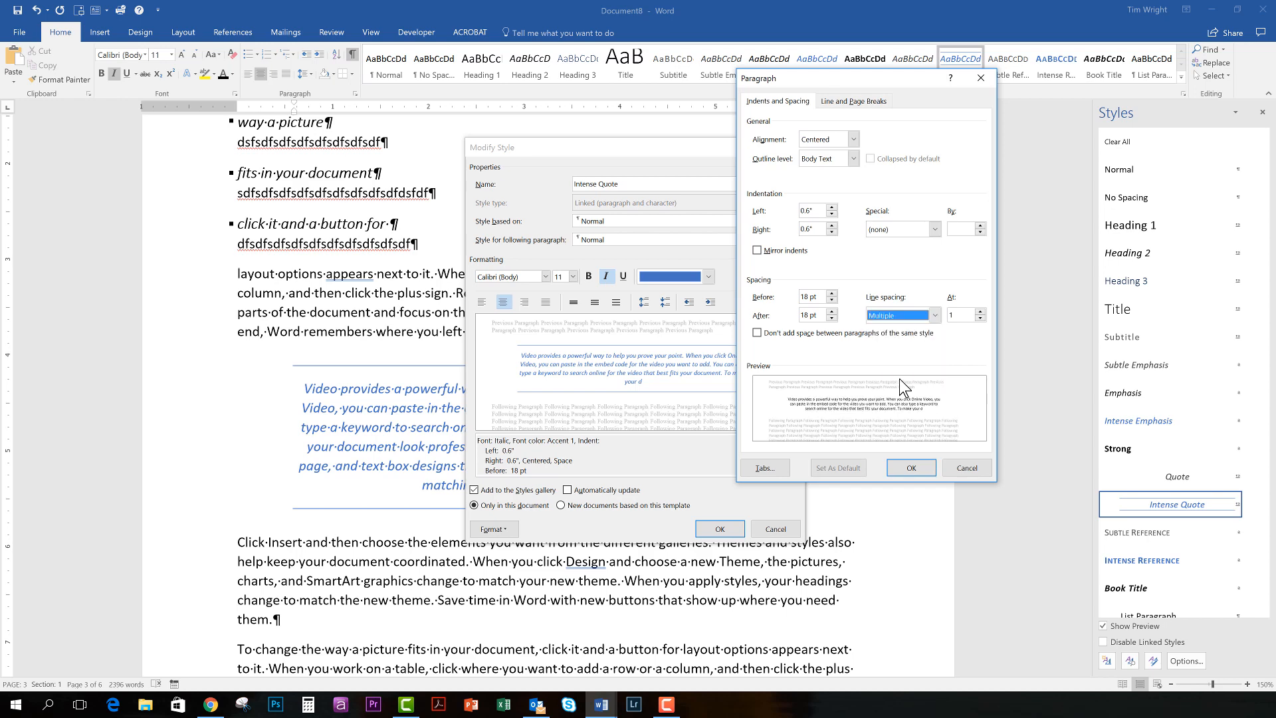
left_click(964, 318)
type(".08")
left_click(920, 469)
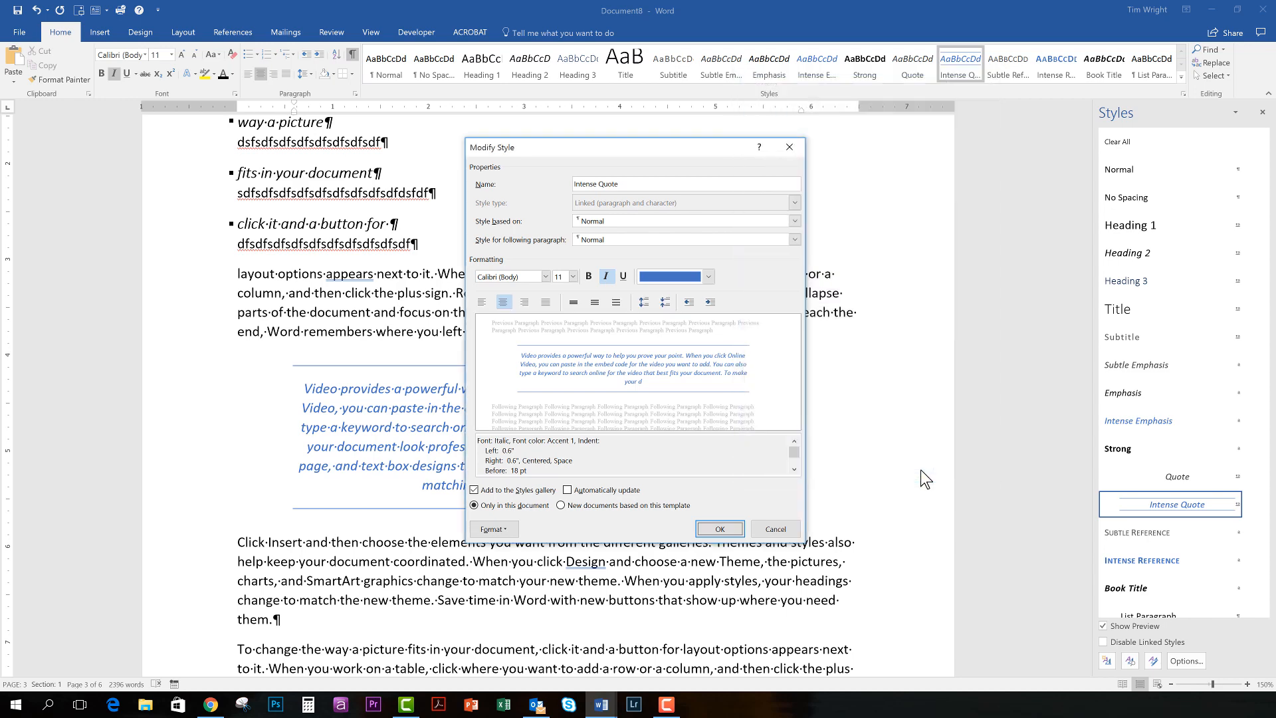
- Change the Intense Quote style's font color to the green Accent 6 theme color and save the style
left_click(709, 276)
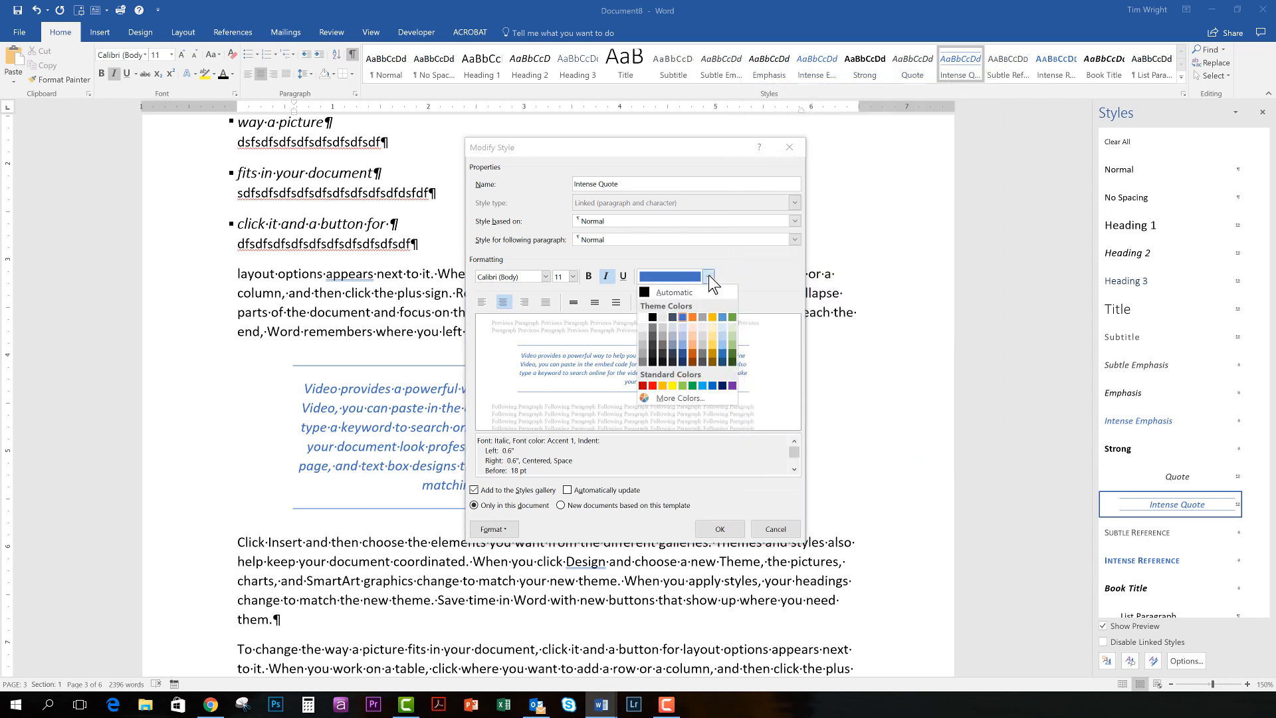
left_click(732, 317)
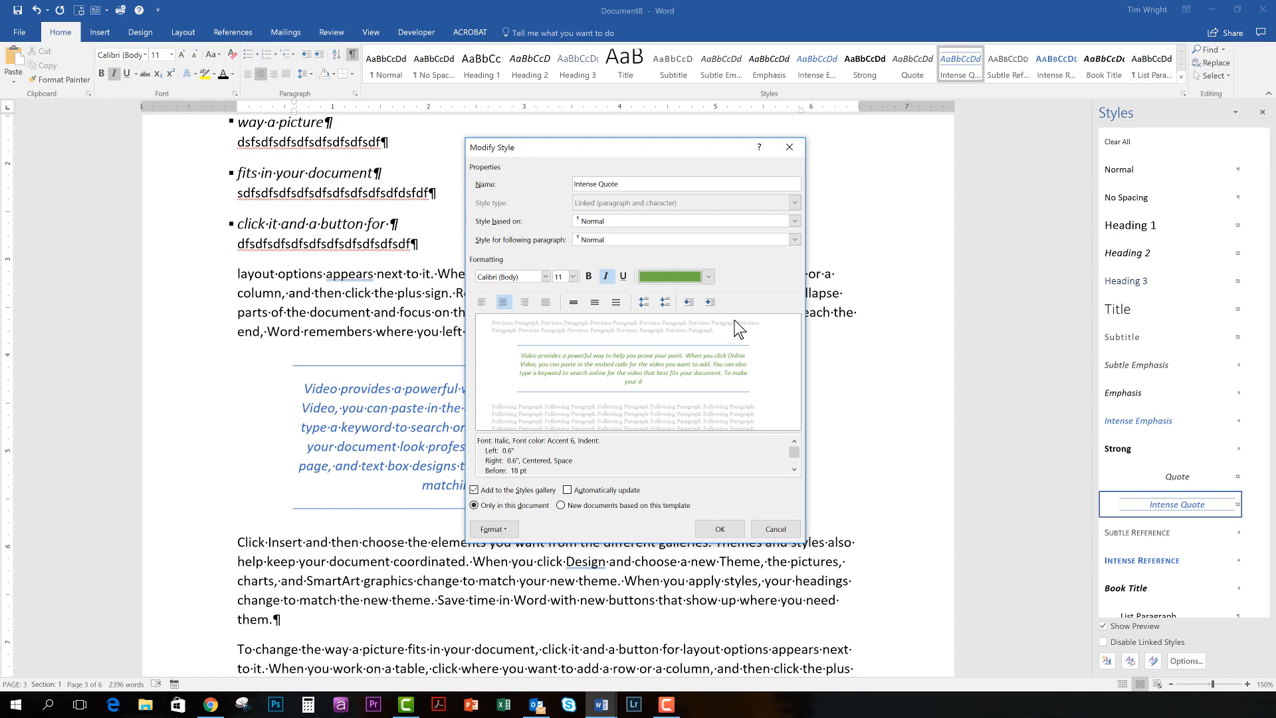
left_click(720, 528)
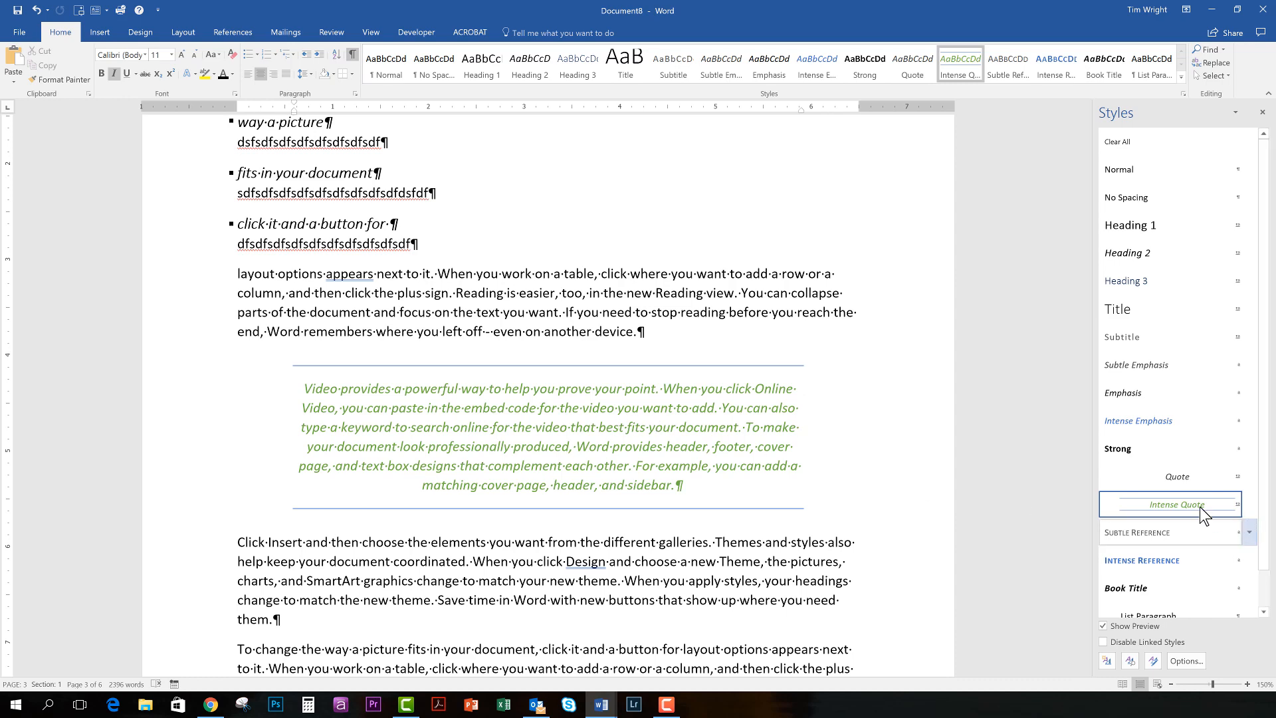
mouse_move(1191, 504)
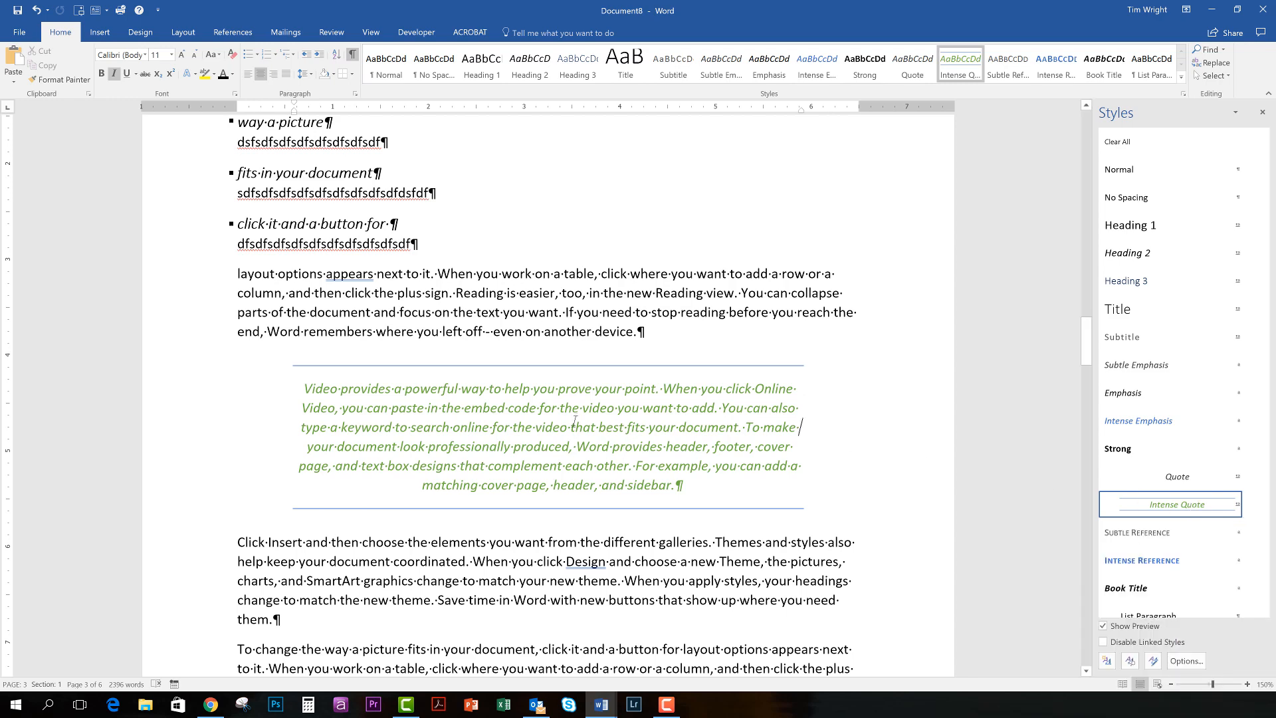
- Check which styles are applied to the headings on pages 2 and 3 and to the green quote paragraph
left_click(515, 585)
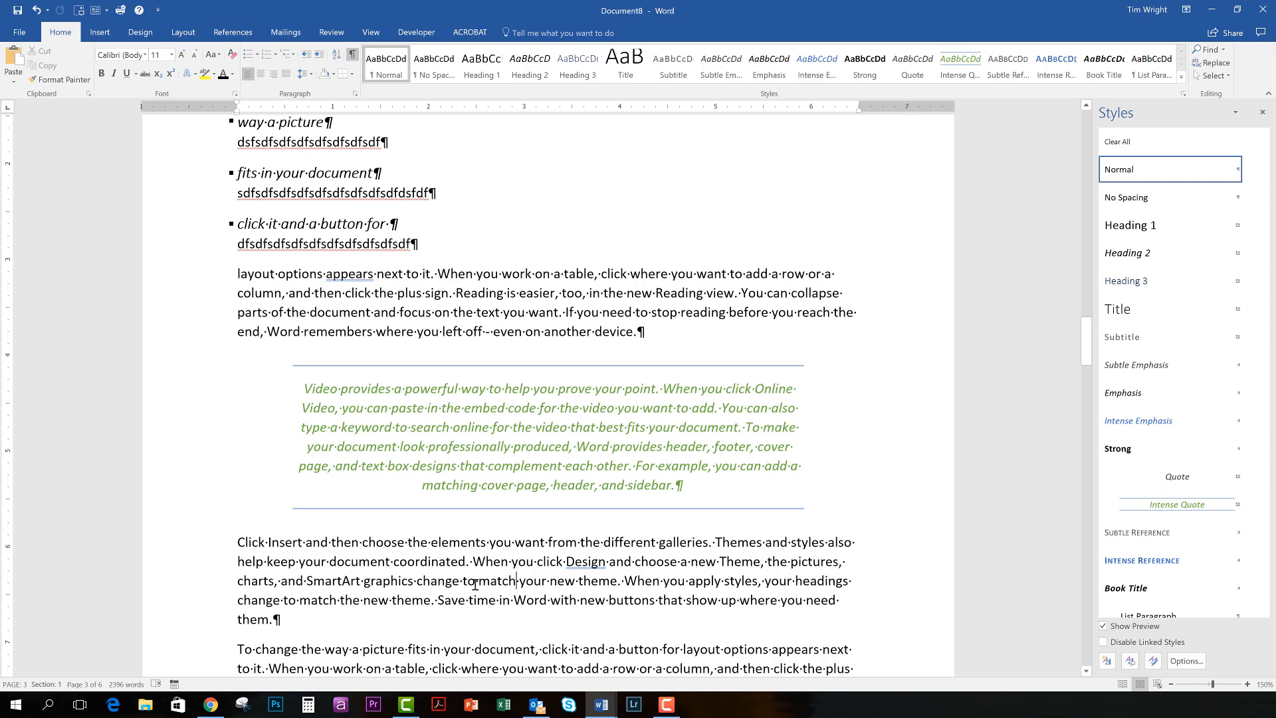
scroll(499, 527, "up", 6)
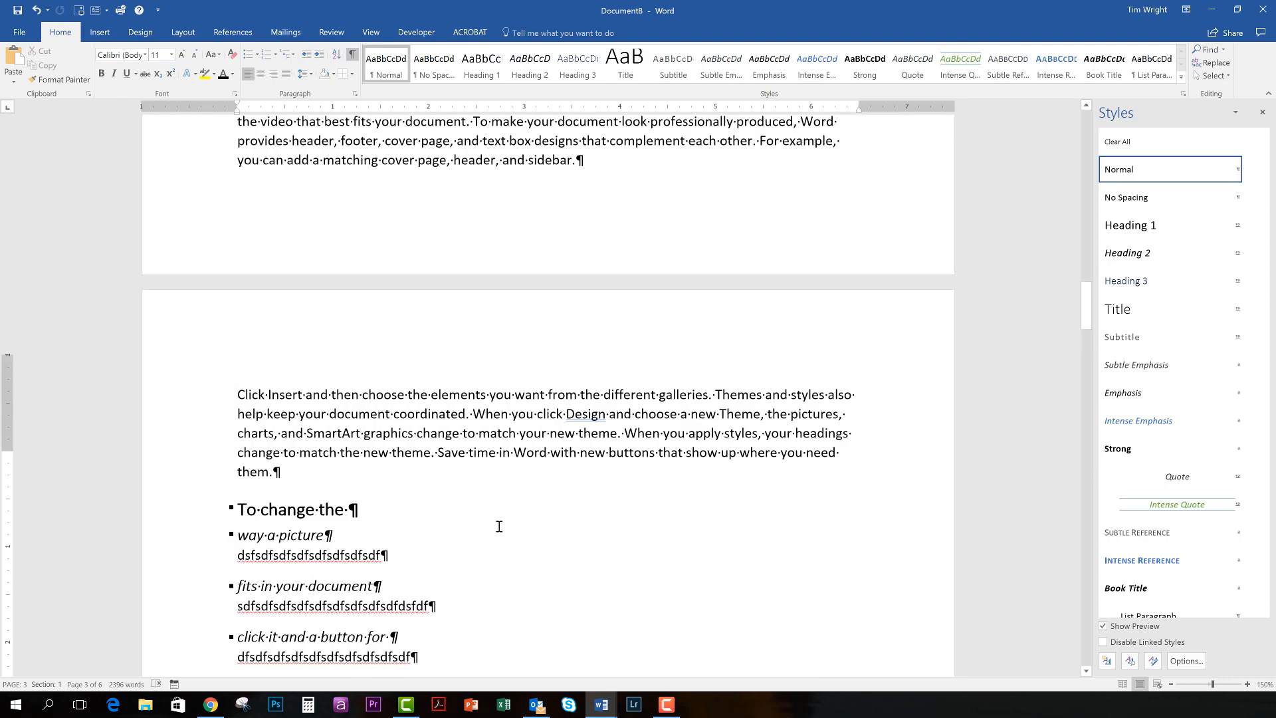
scroll(499, 527, "up", 8)
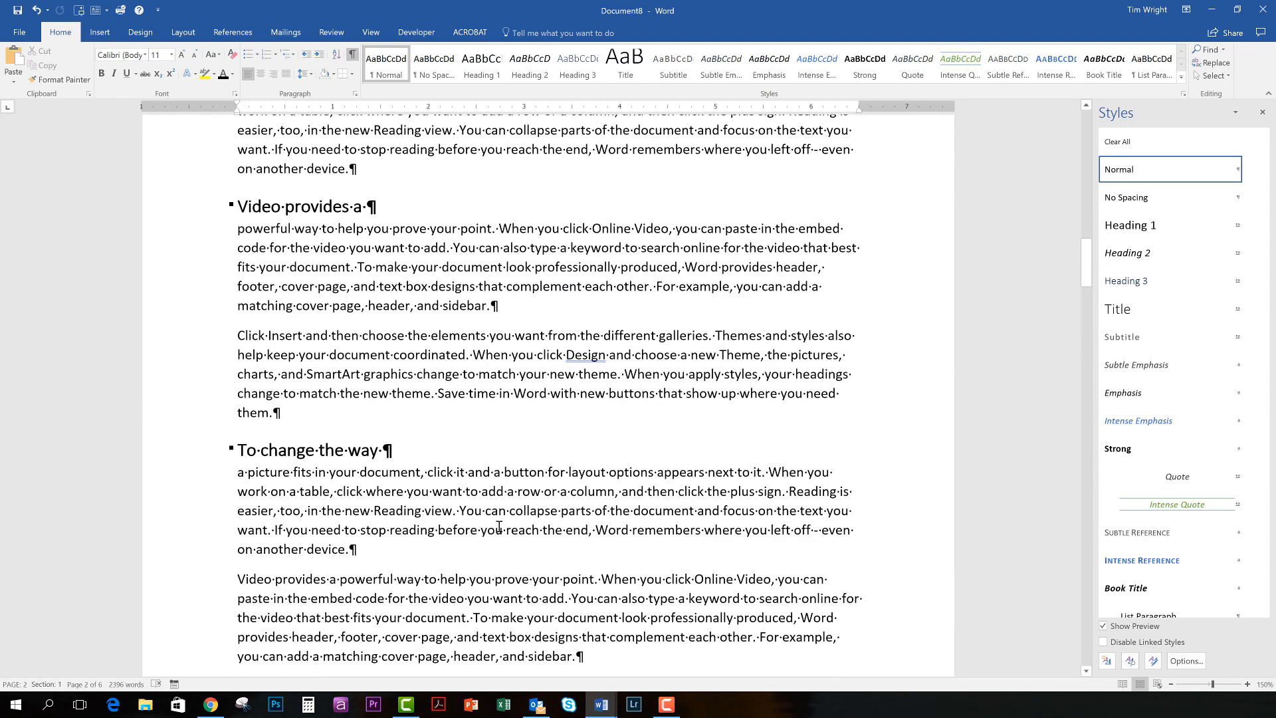
scroll(482, 509, "down", 5)
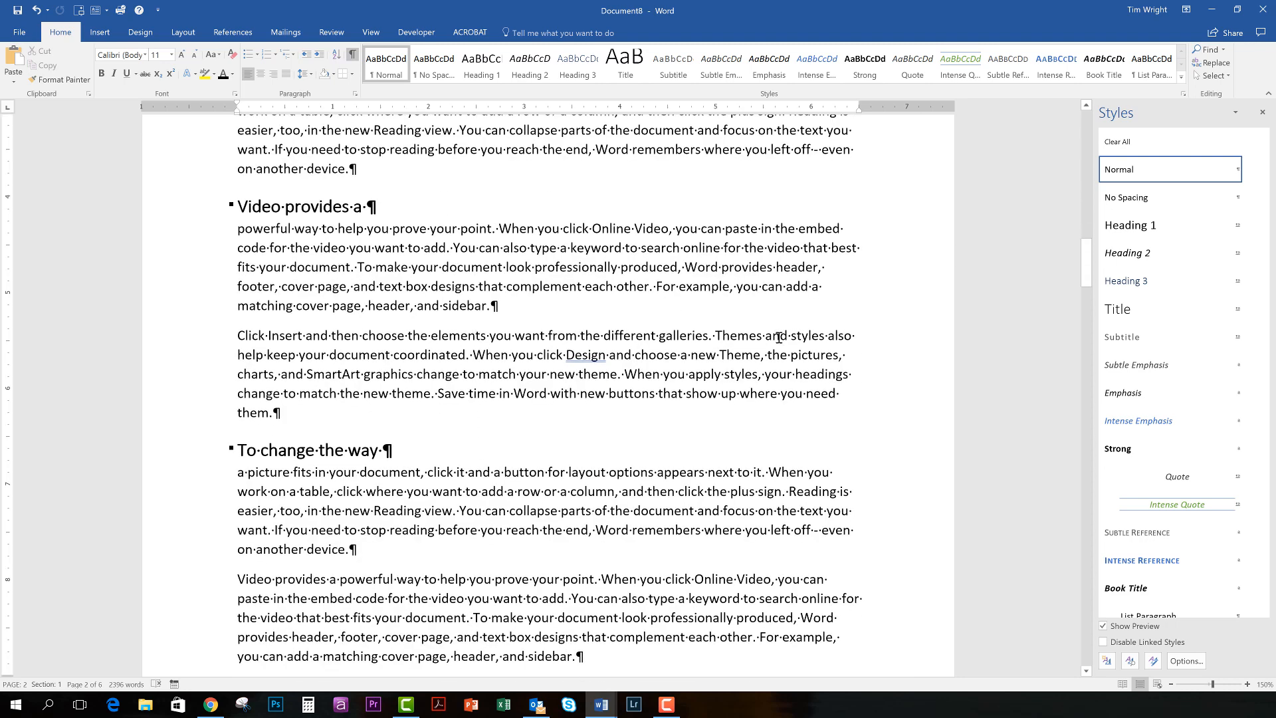
left_click(323, 207)
scroll(316, 469, "down", 10)
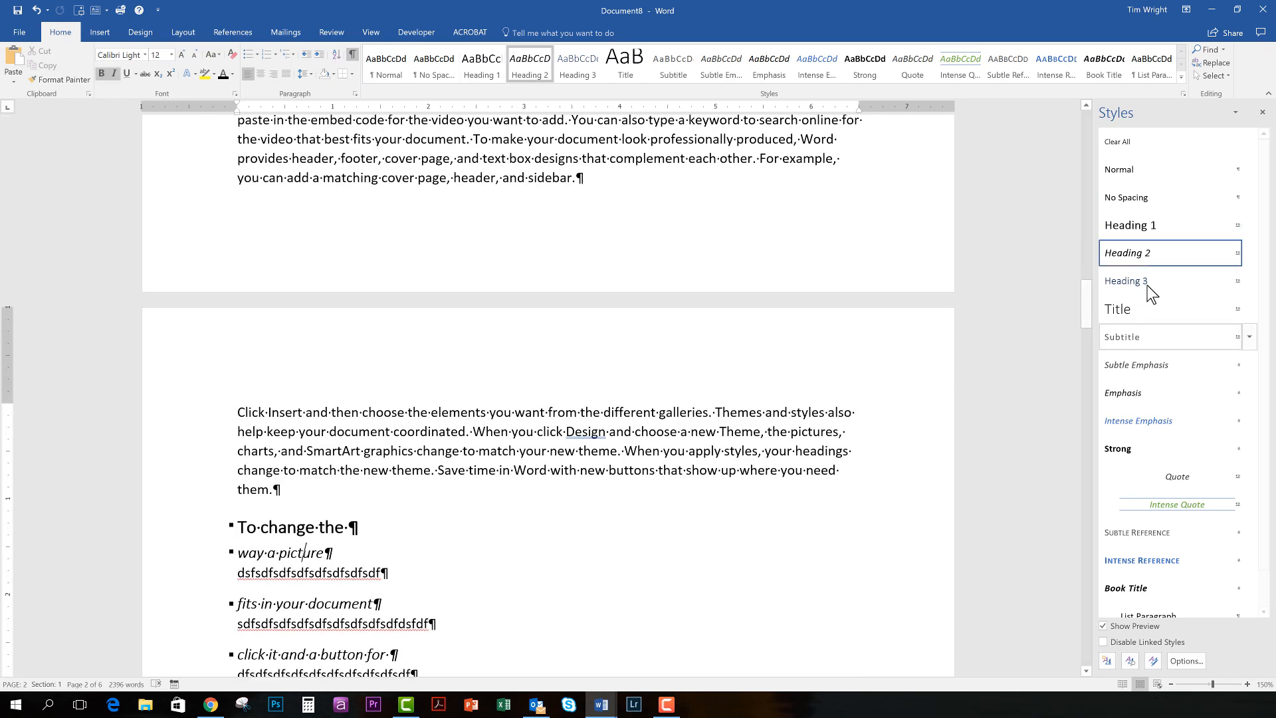
left_click(1128, 253)
scroll(489, 375, "down", 10)
left_click(488, 376)
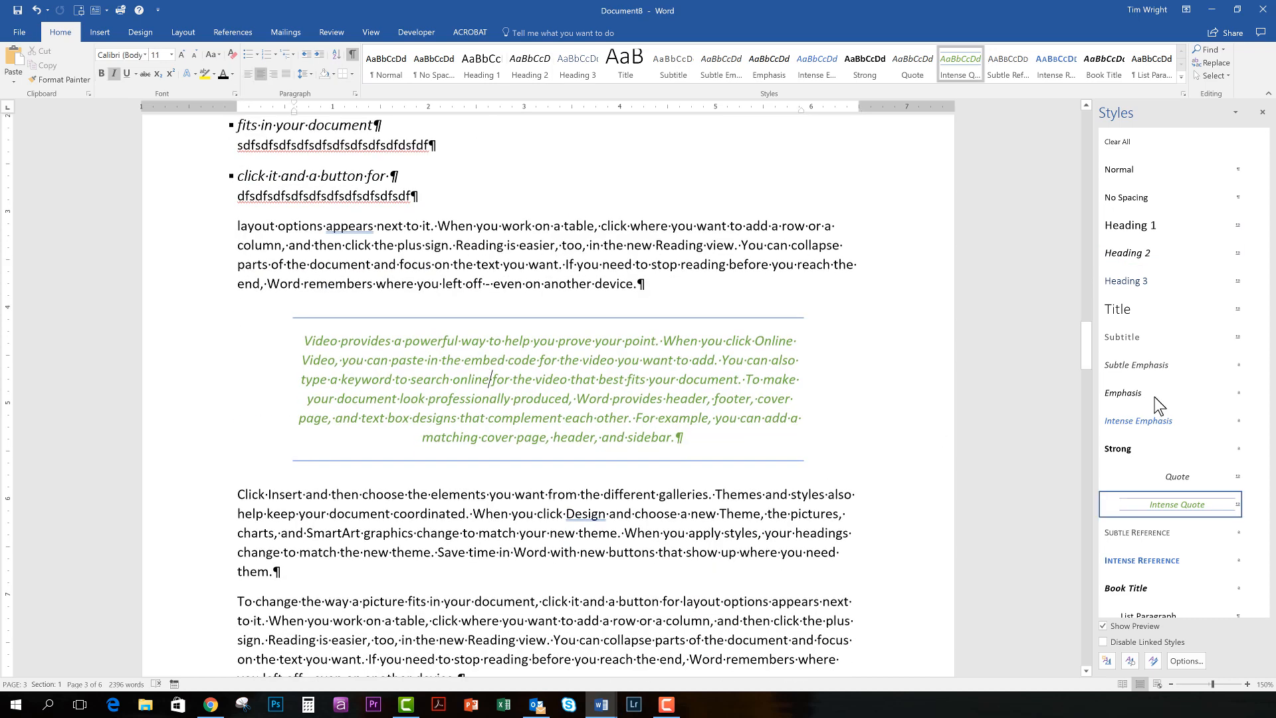
mouse_move(1165, 513)
- Start a new paragraph at "When you work on a table" on page 3 and format its text in Arial Black, 9 pt
left_click(439, 228)
key("Return")
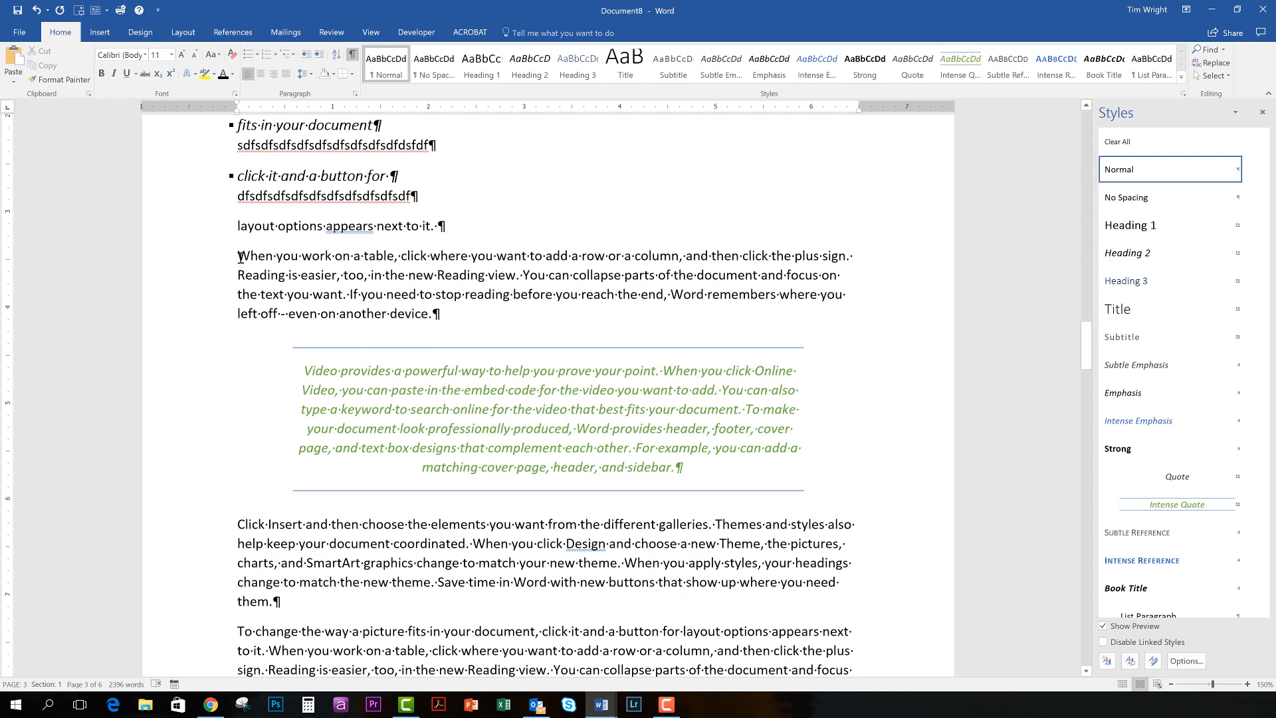
left_click_drag(240, 258, 433, 313)
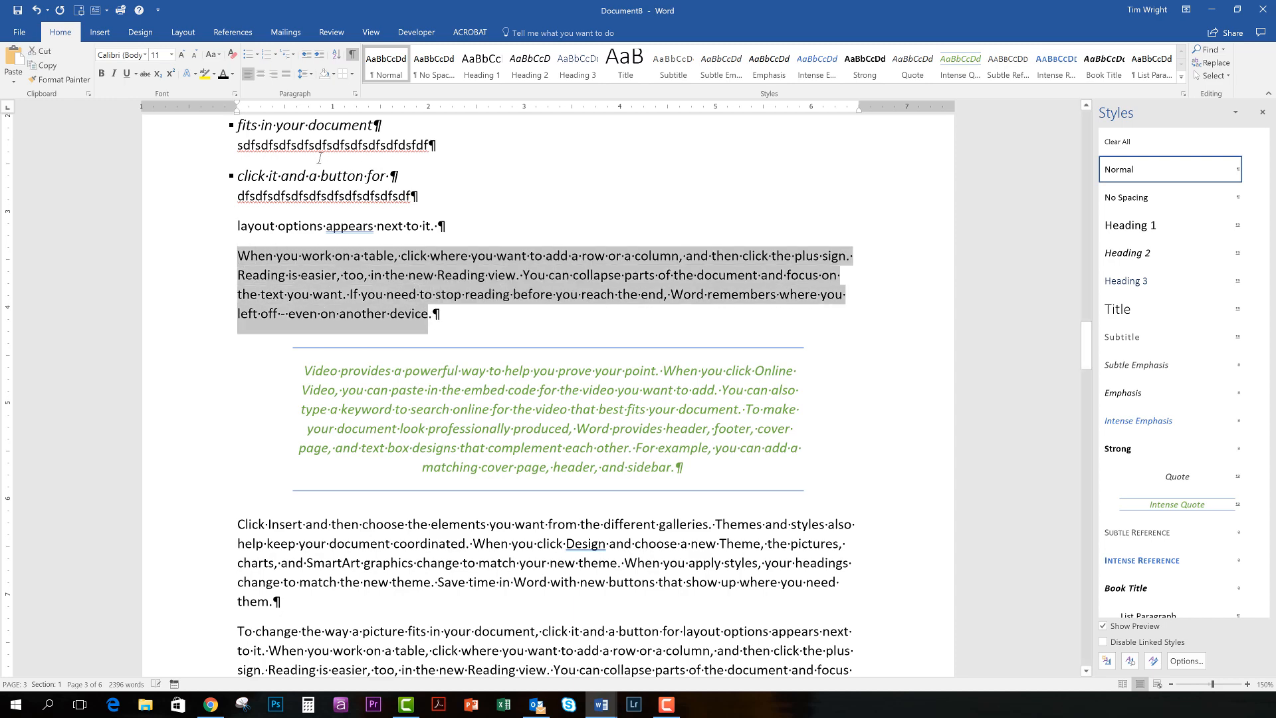
left_click(146, 56)
left_click(145, 142)
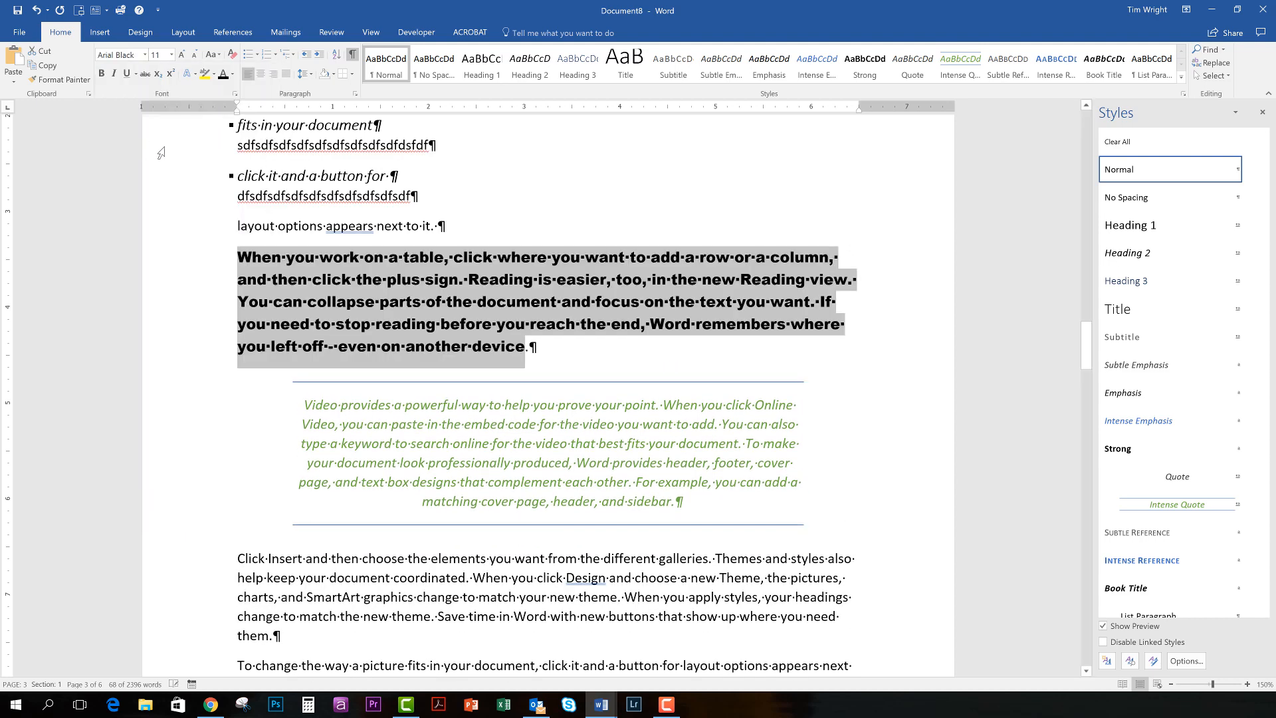
left_click(194, 55)
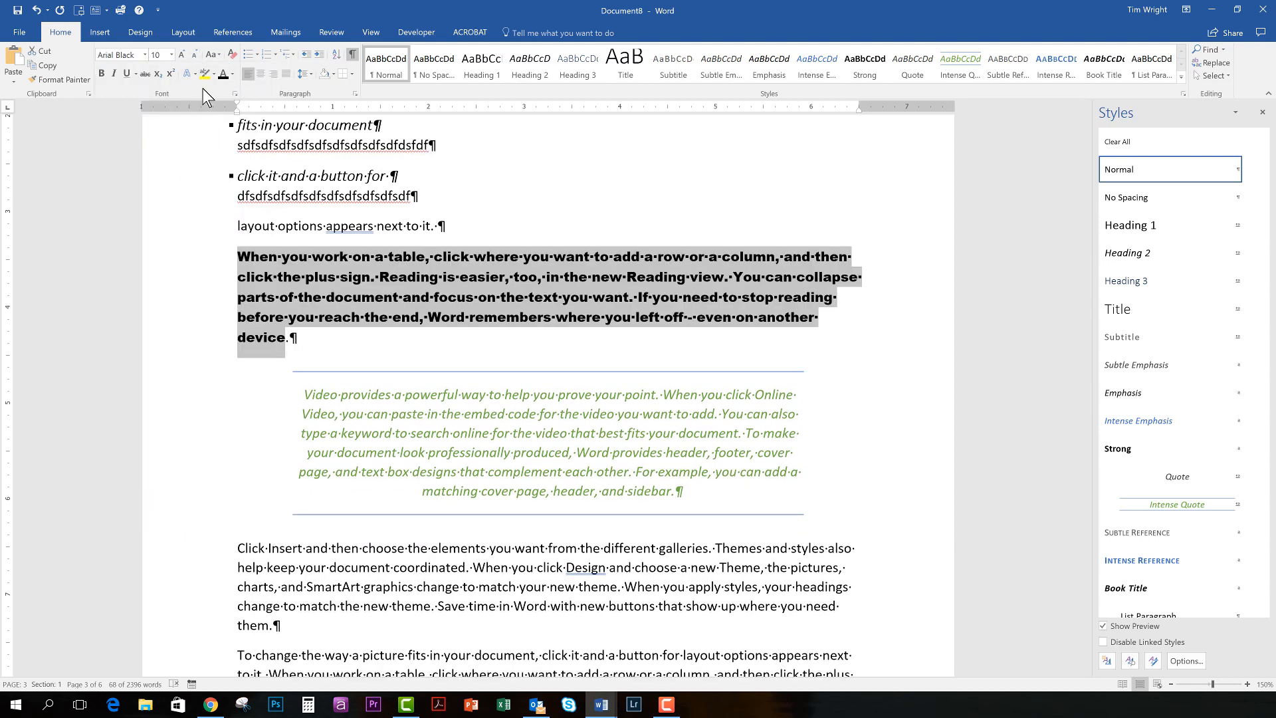
left_click(194, 55)
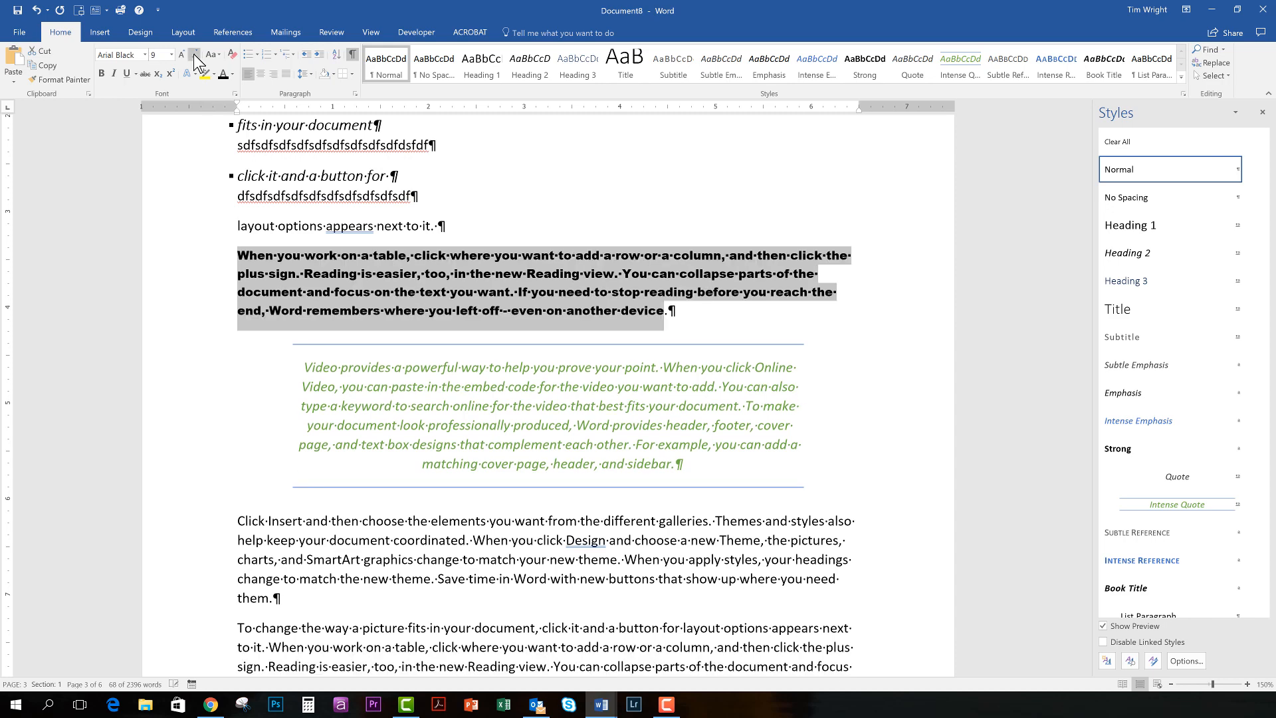
left_click(678, 309)
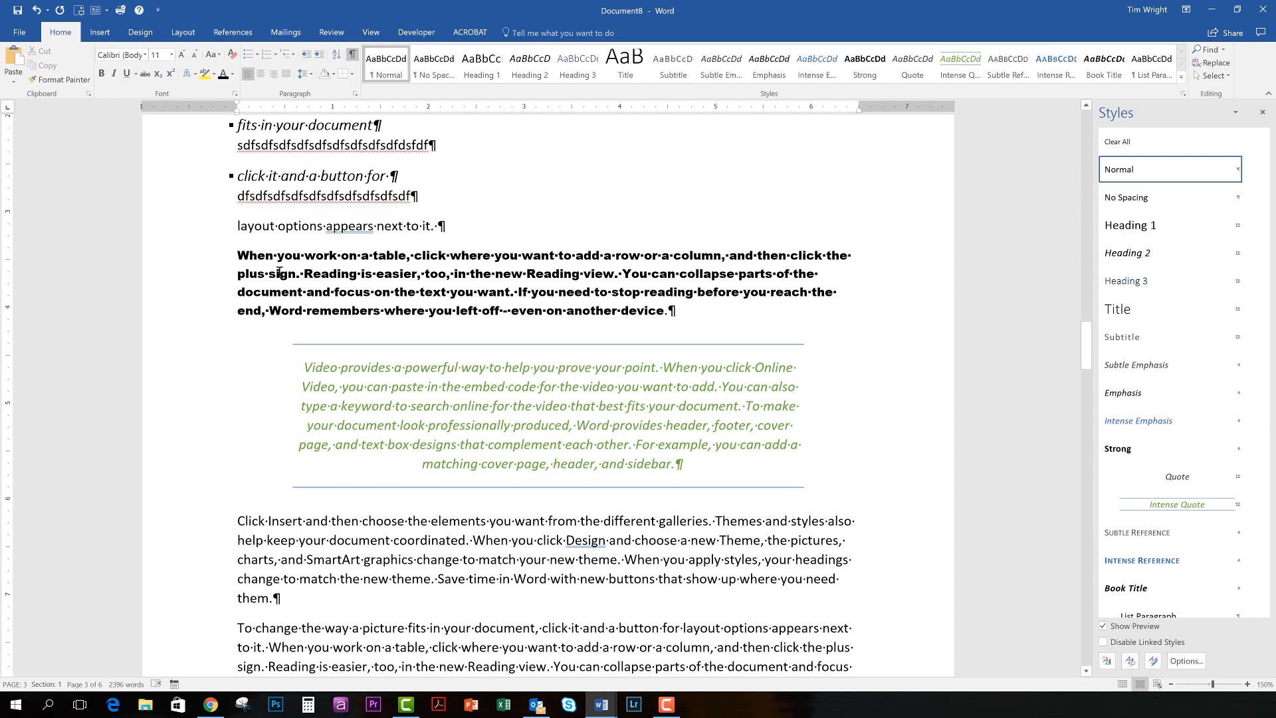
left_click(239, 256)
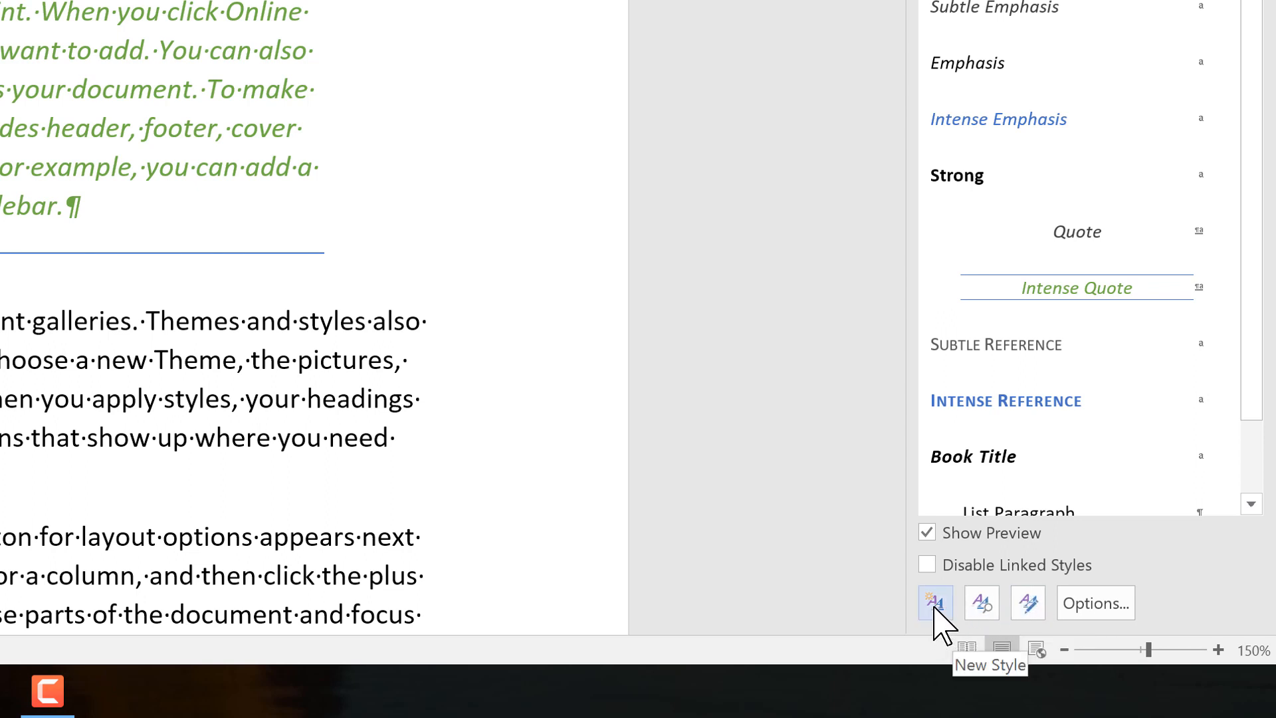
- Create a paragraph style named "Super Bold Ariel" from the Arial Black text, based on Normal, accepting its existing paragraph settings
left_click(966, 614)
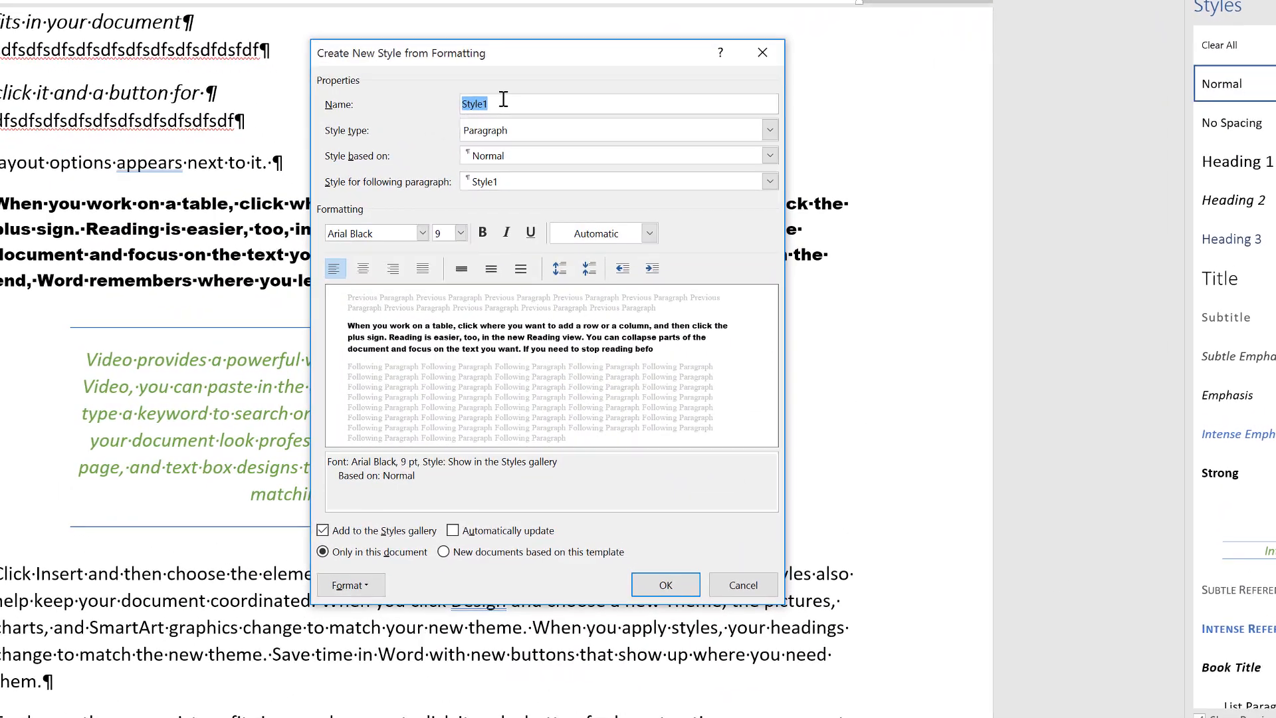
left_click_drag(503, 99, 455, 109)
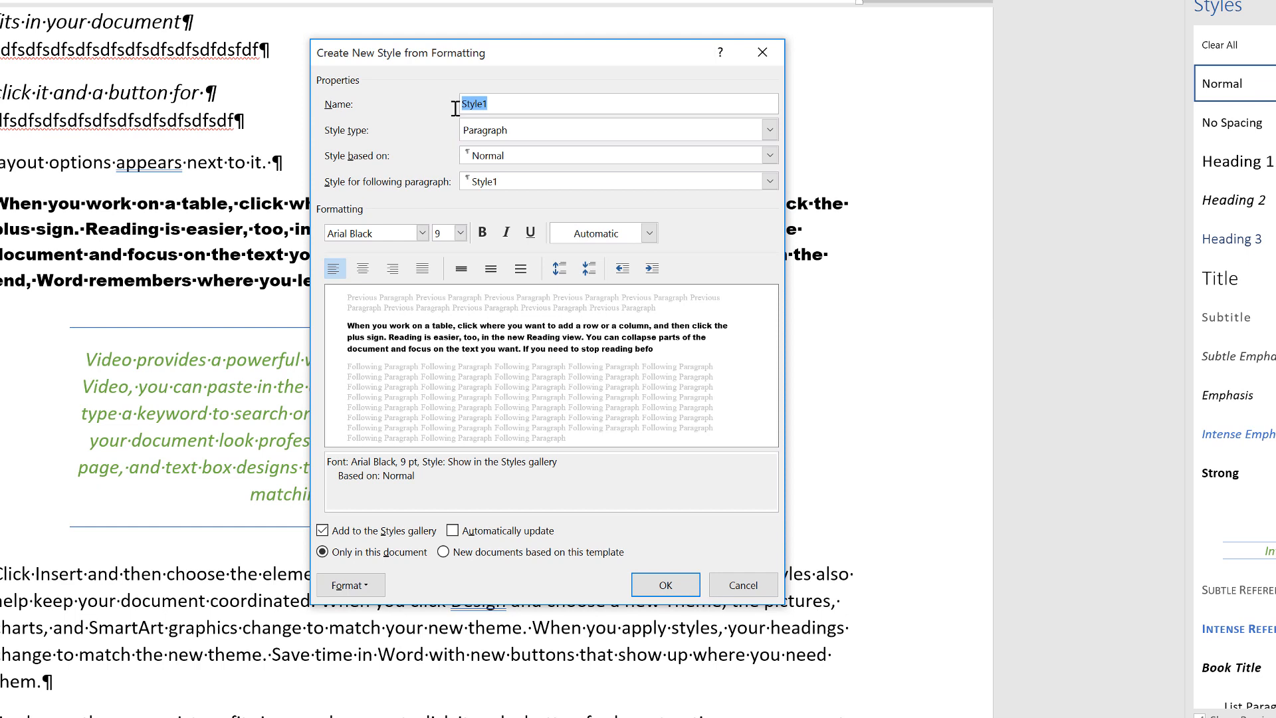
type("Super Bold Ariel")
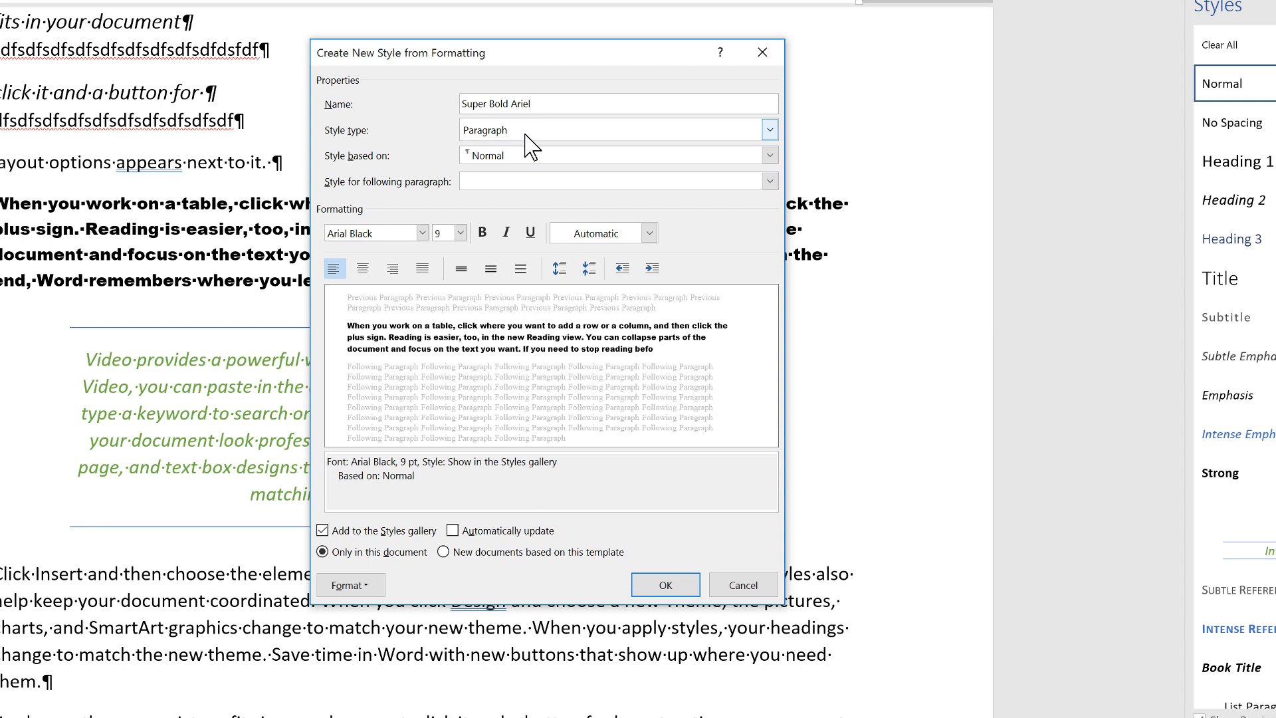
left_click(362, 586)
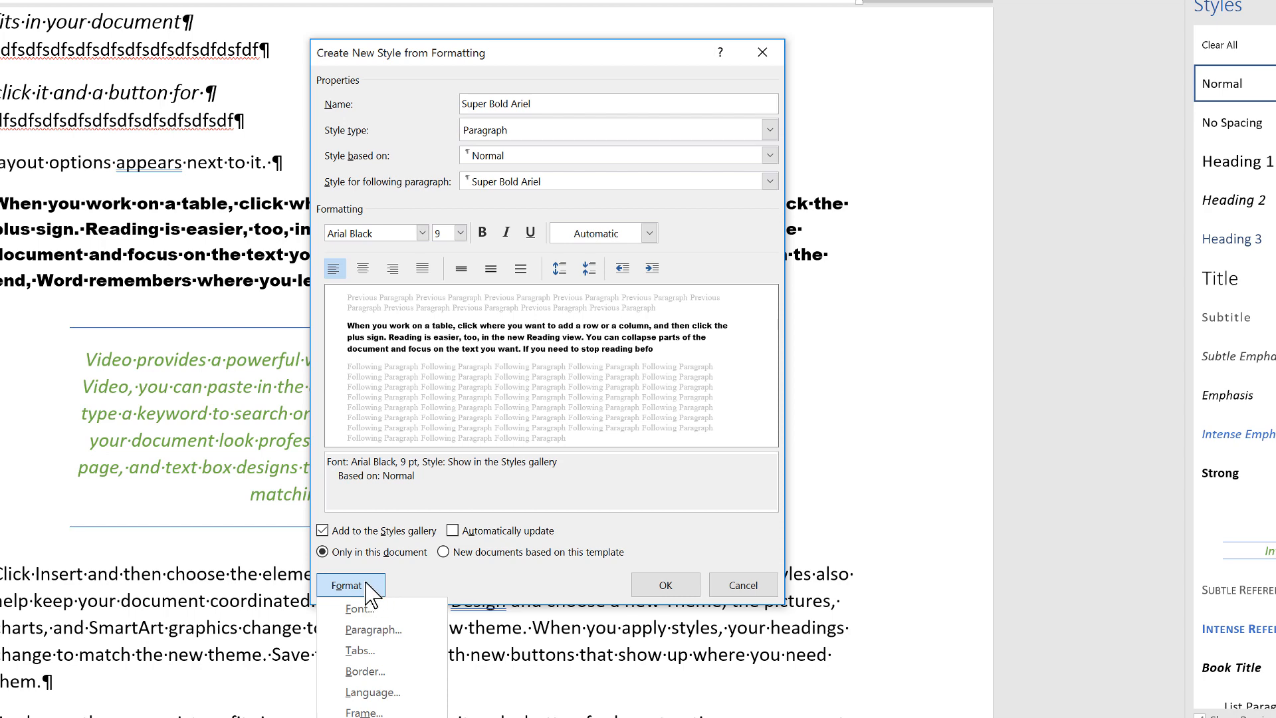
left_click(374, 629)
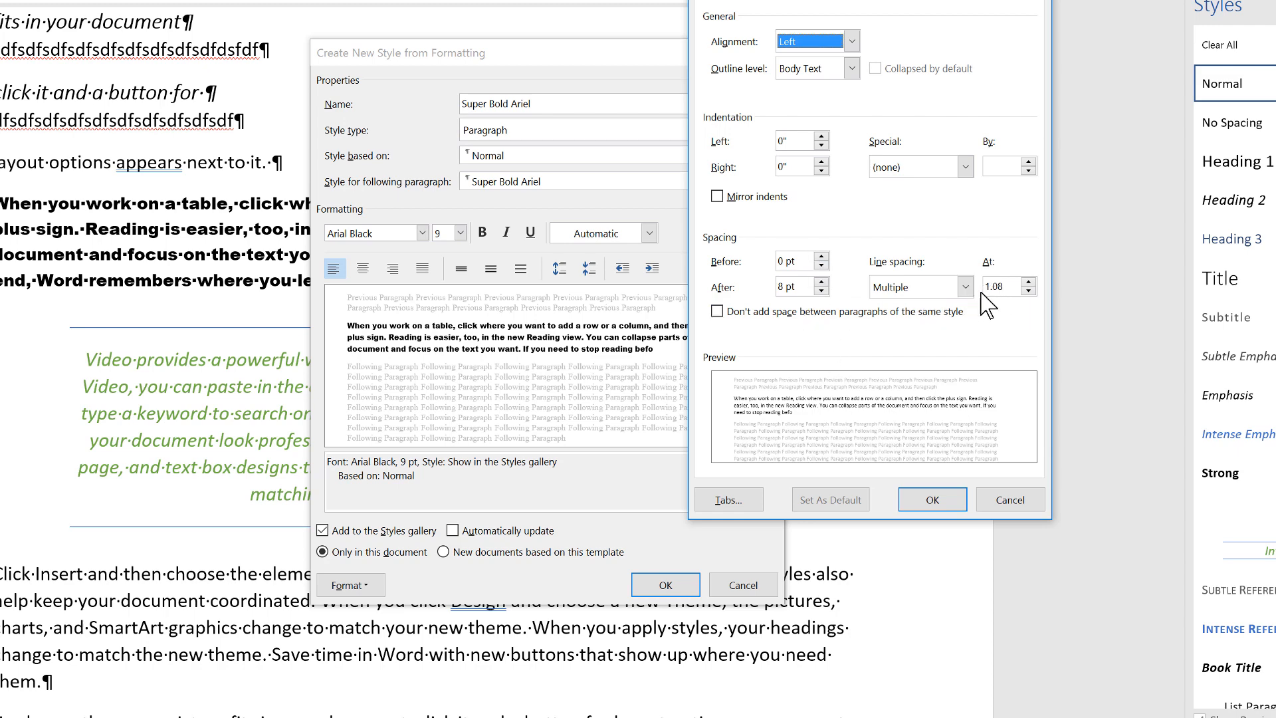
left_click(926, 500)
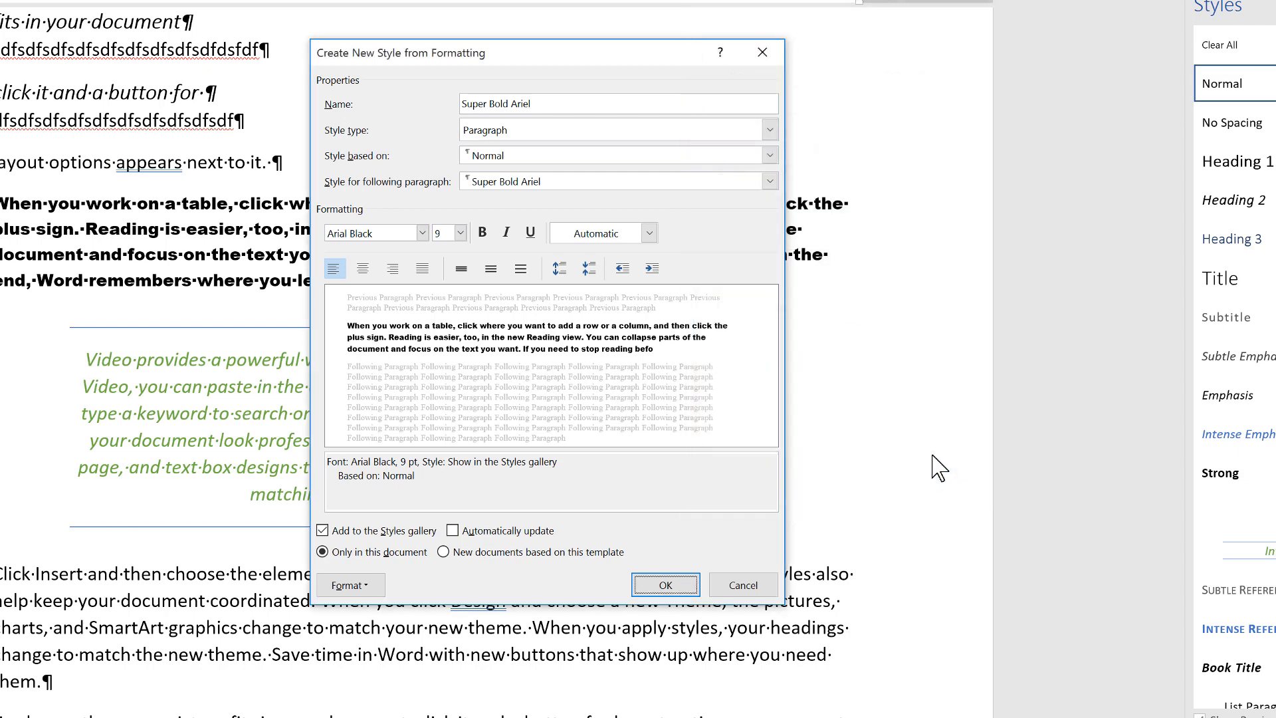
left_click(665, 586)
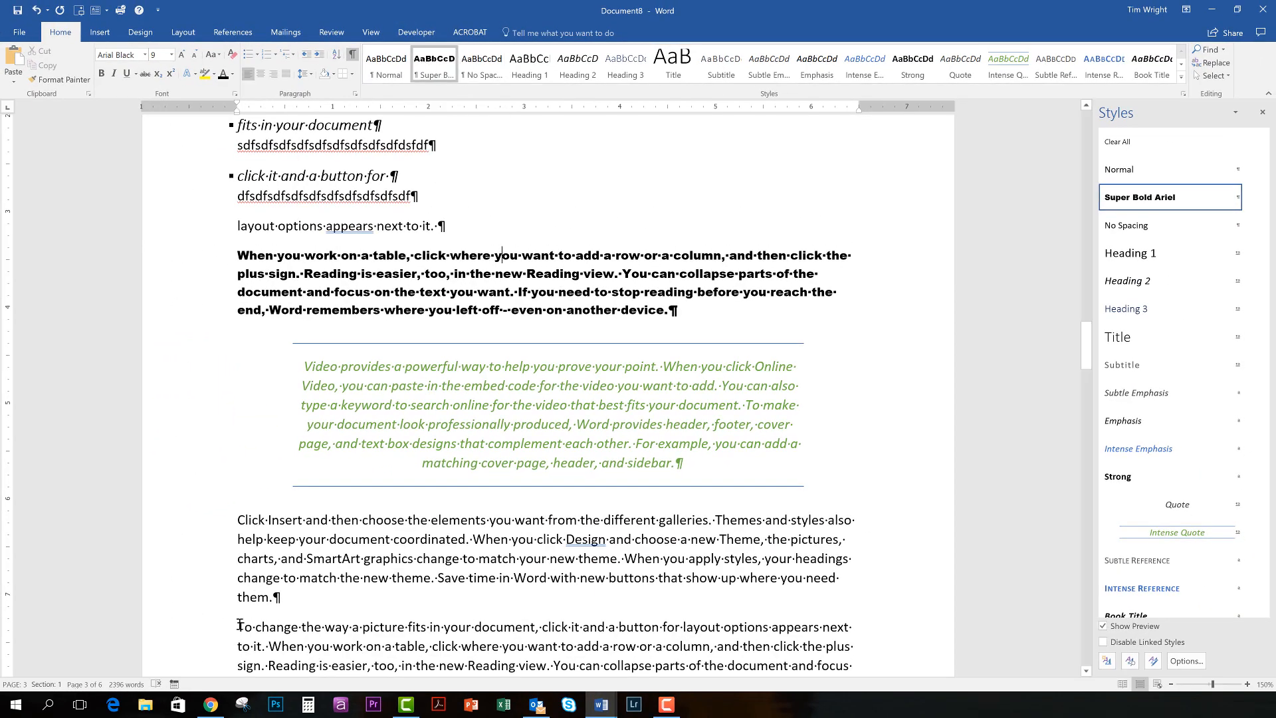
- Apply the Super Bold Ariel style to the paragraph starting "To change the way a picture fits" on page 3
left_click_drag(239, 626, 842, 628)
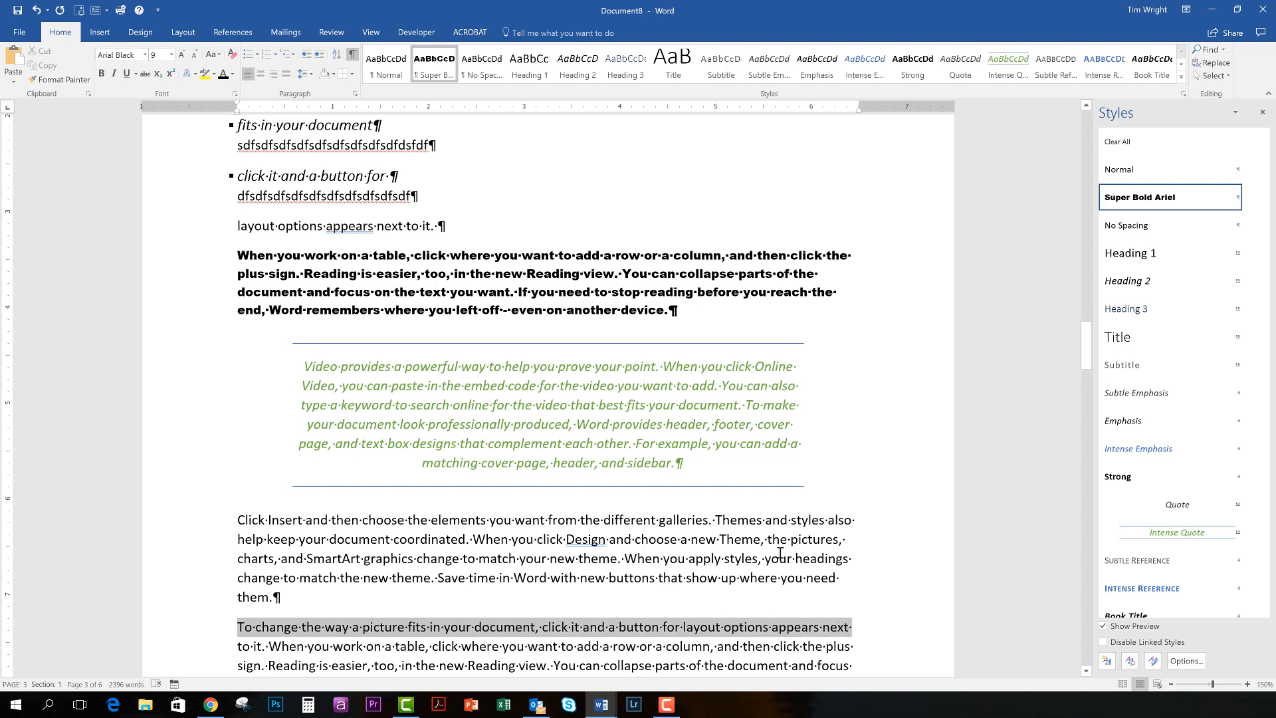
left_click(424, 66)
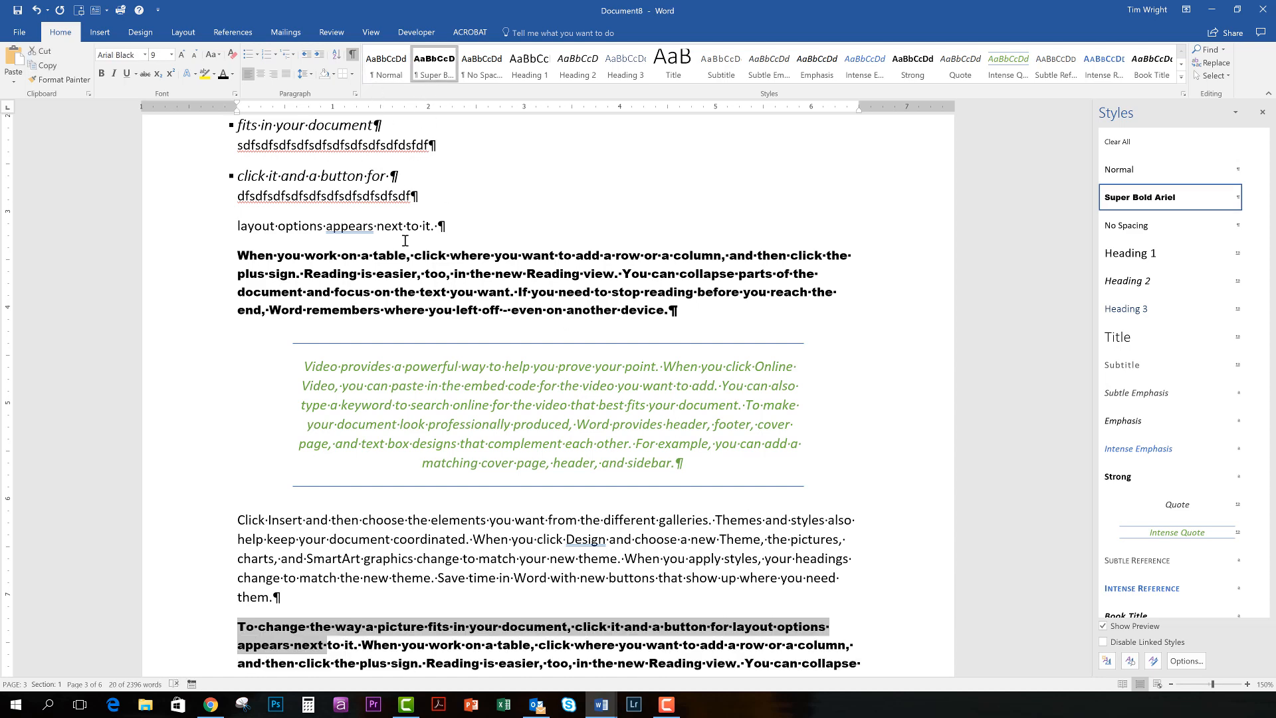
scroll(388, 404, "down", 3)
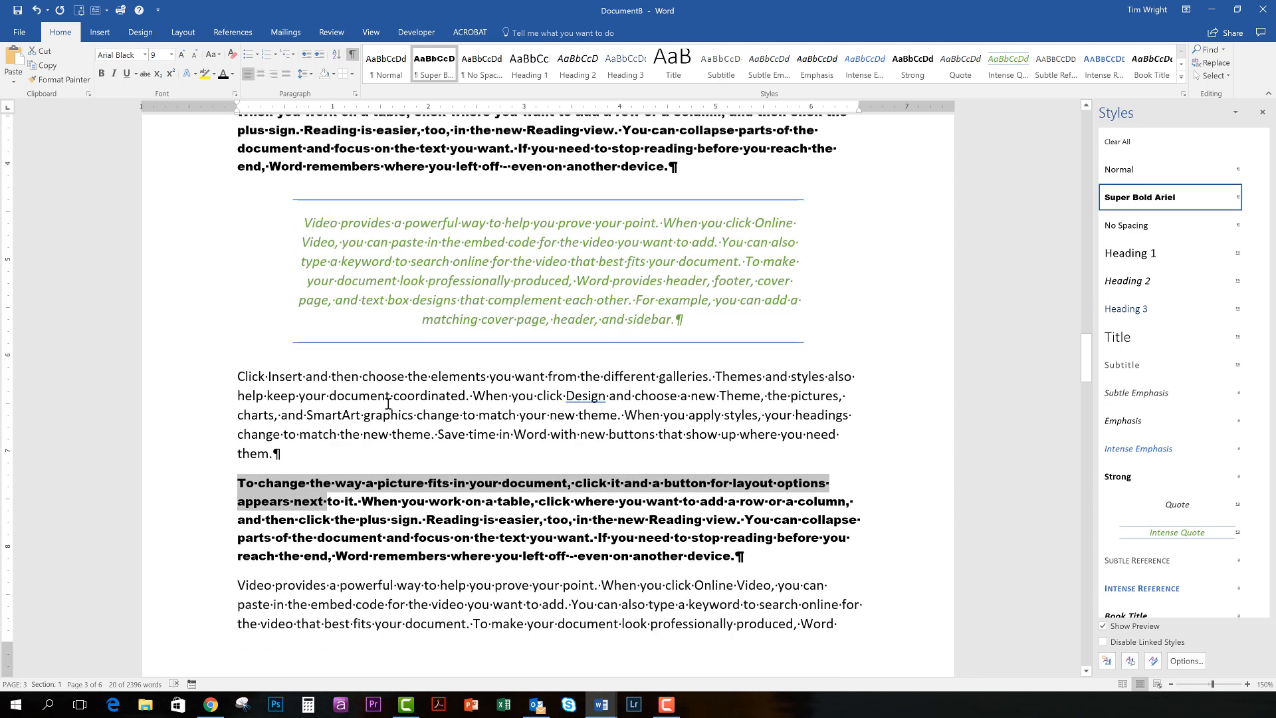
- Compare the two Super Bold Ariel paragraphs on page 3 with the Normal paragraph between them and the list of styles
left_click(282, 484)
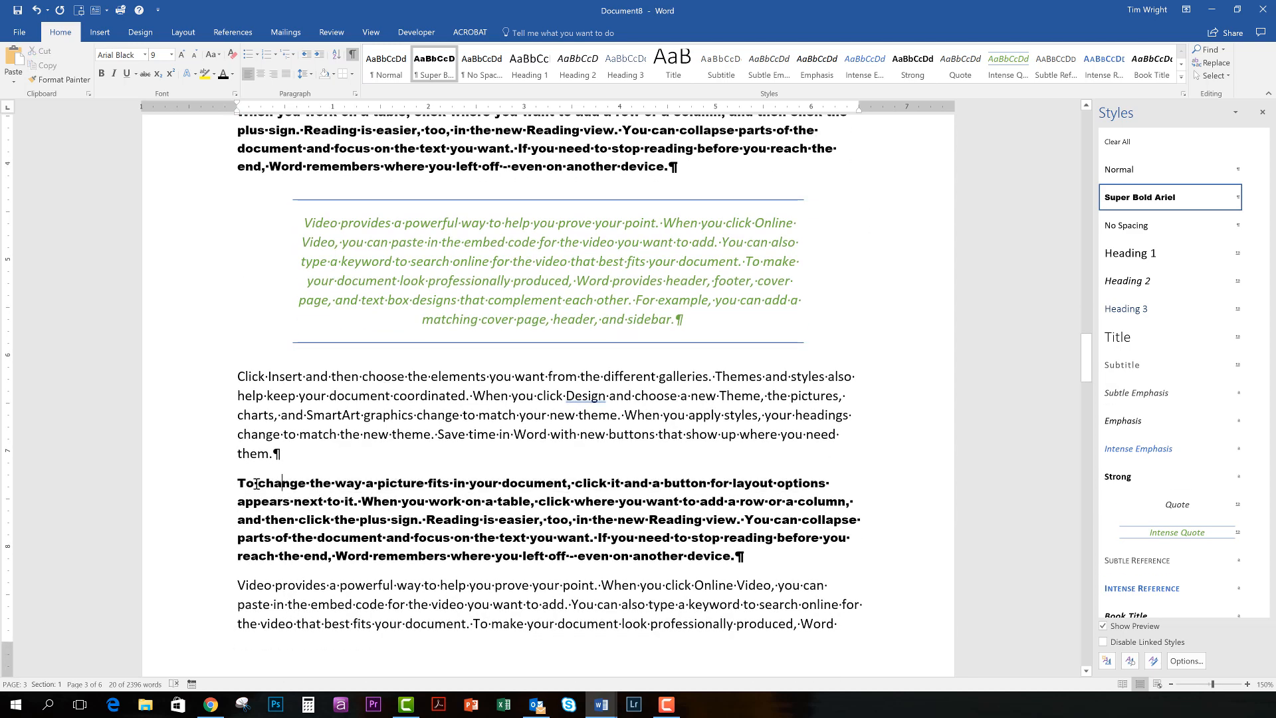
left_click(351, 500, "shift")
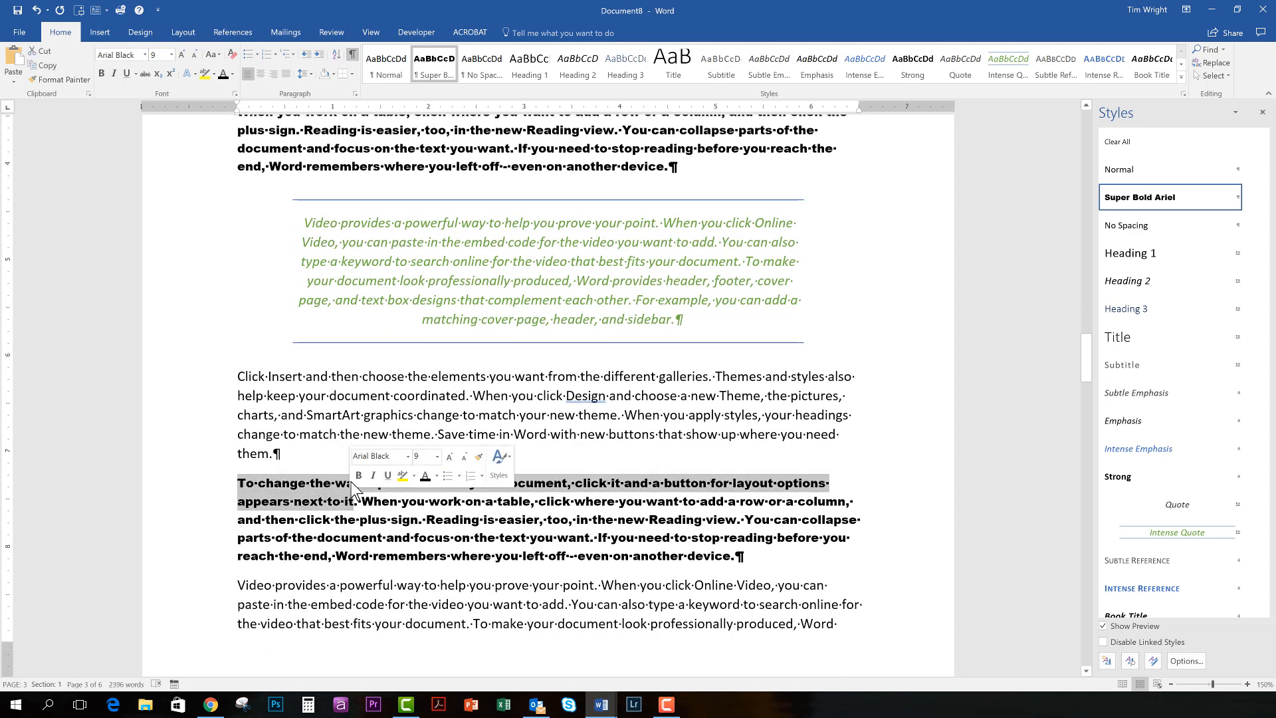
scroll(323, 459, "up", 3)
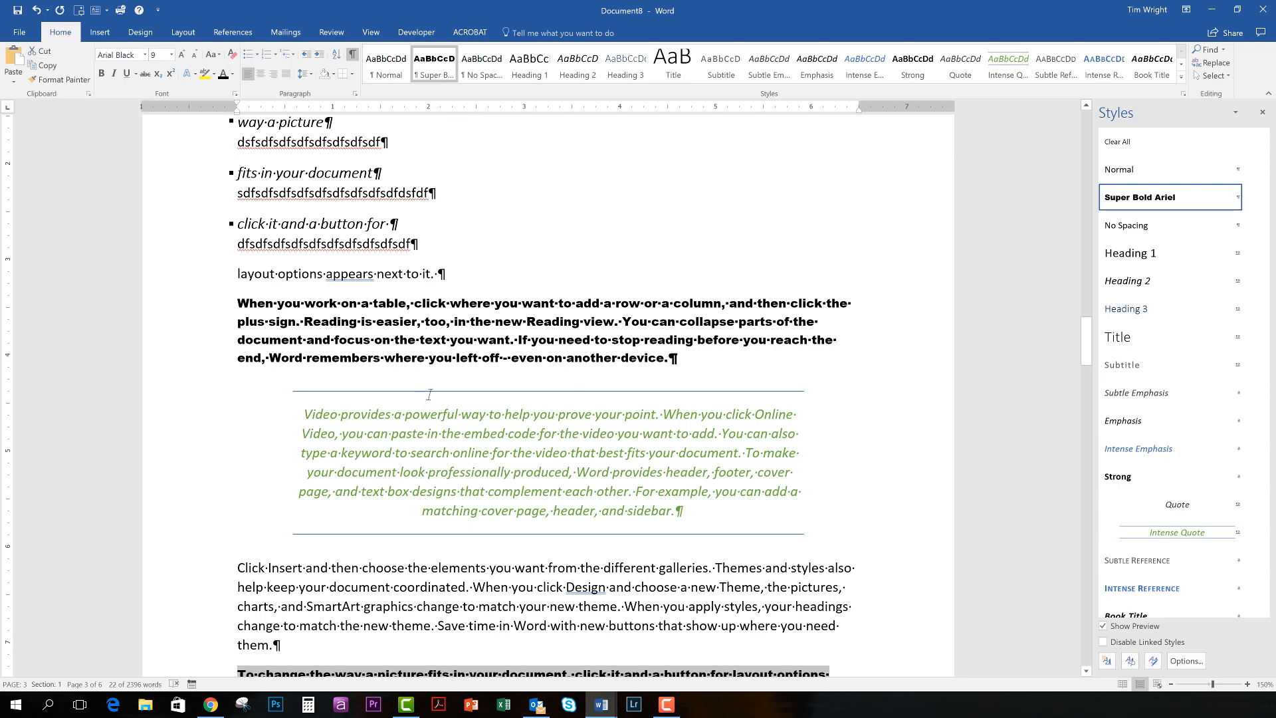
scroll(431, 392, "up", 1)
scroll(430, 392, "down", 3)
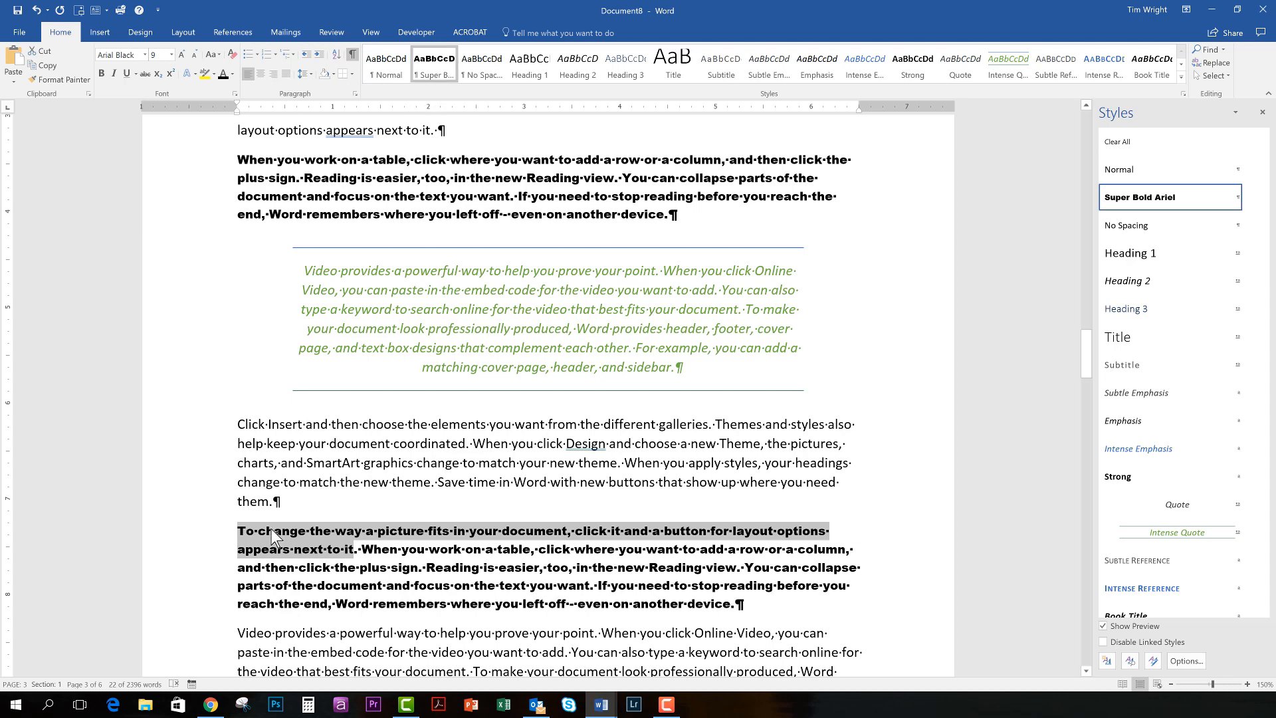
triple_click(637, 597)
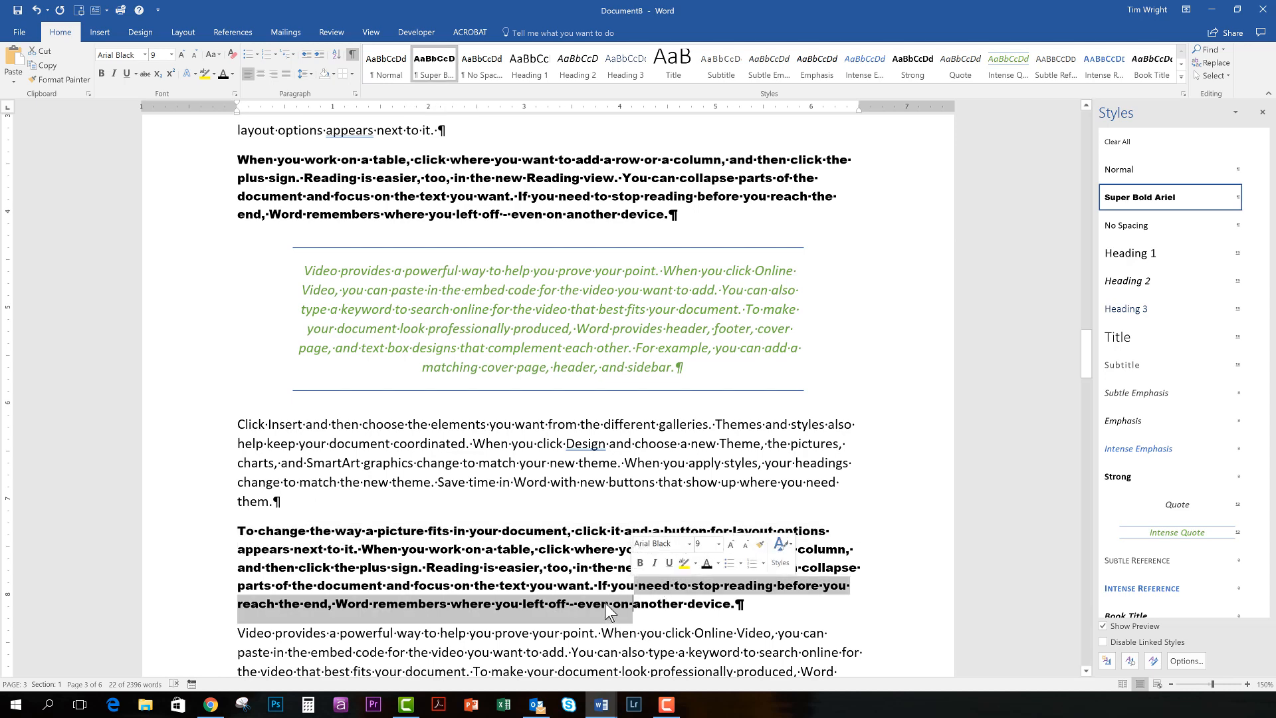
left_click(508, 463)
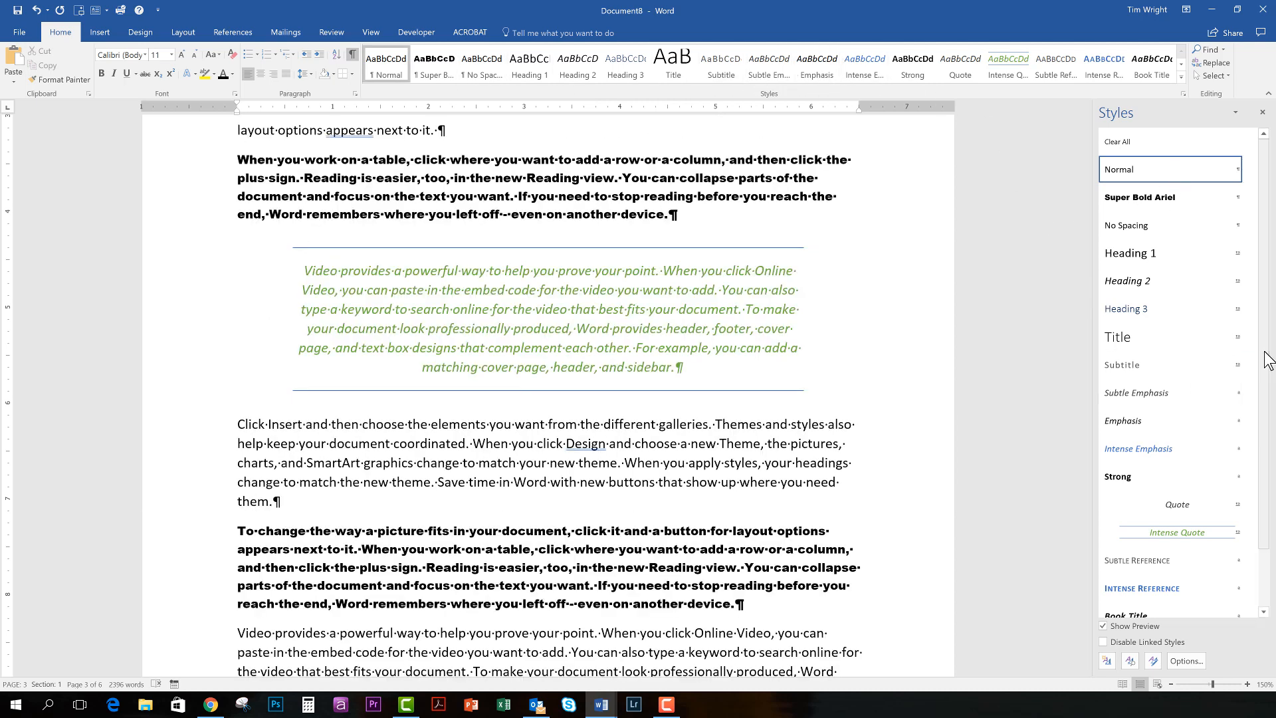
mouse_move(1265, 350)
left_mouse_down()
mouse_move(1262, 486)
mouse_move(1250, 294)
mouse_move(1257, 499)
mouse_move(1259, 332)
left_mouse_up()
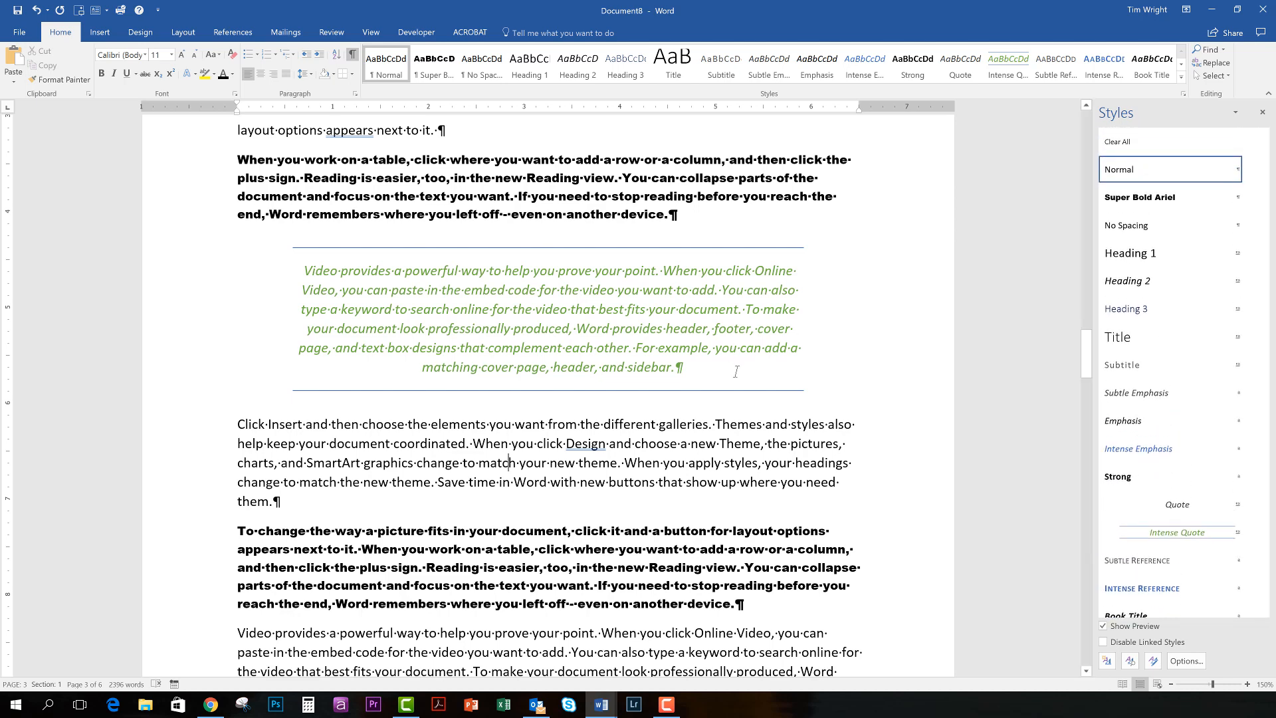
- Lower the Super Bold Ariel style in the recommended order to priority 10, just above Title, using Manage Styles
mouse_move(1143, 497)
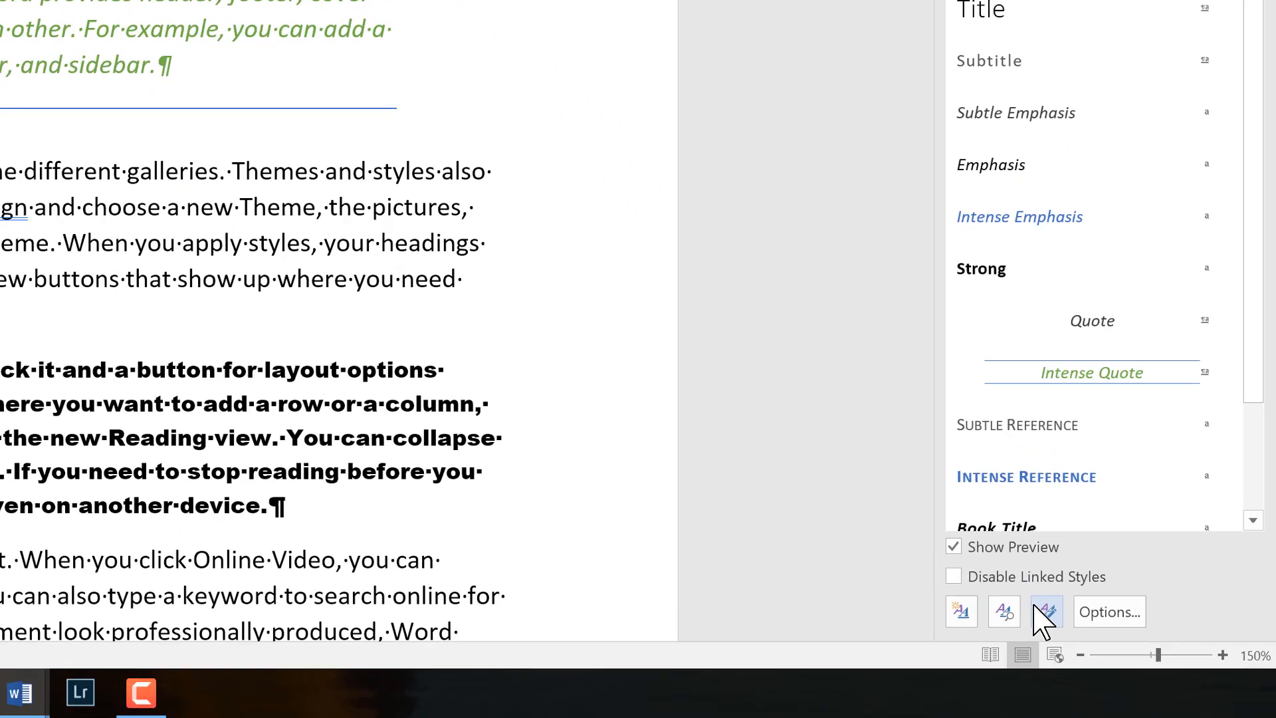
left_click(1046, 611)
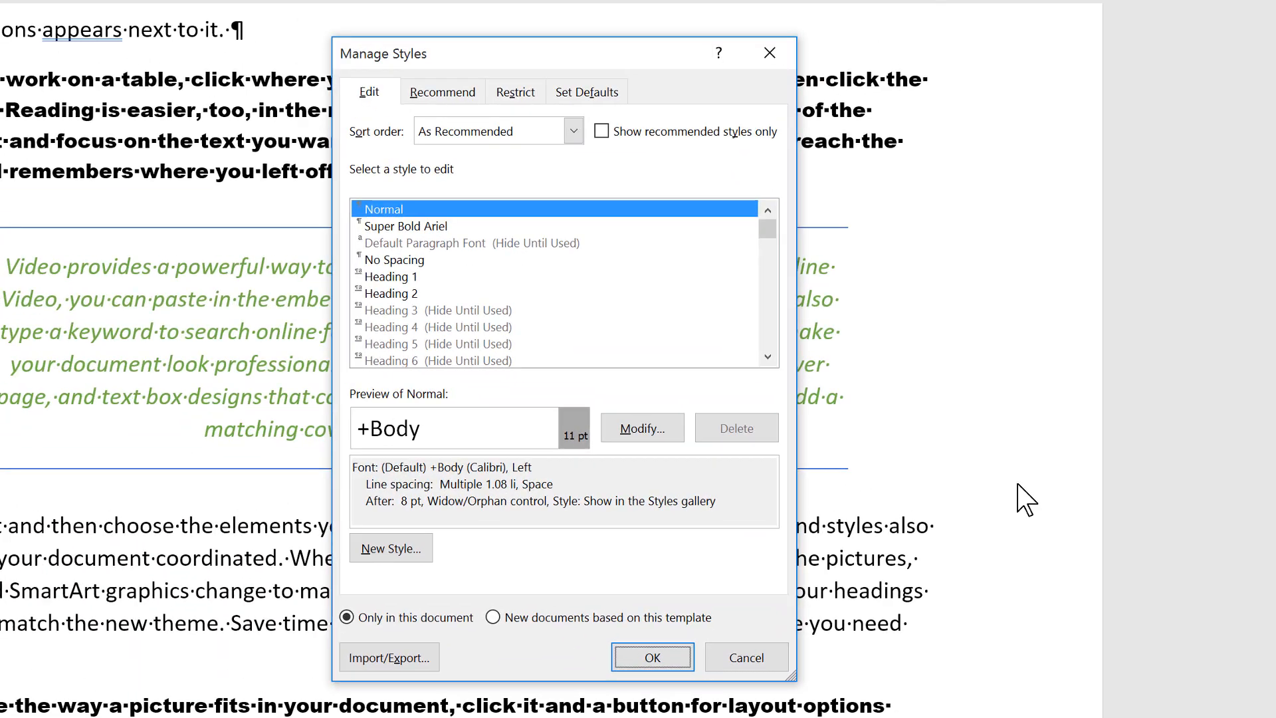
left_click(449, 105)
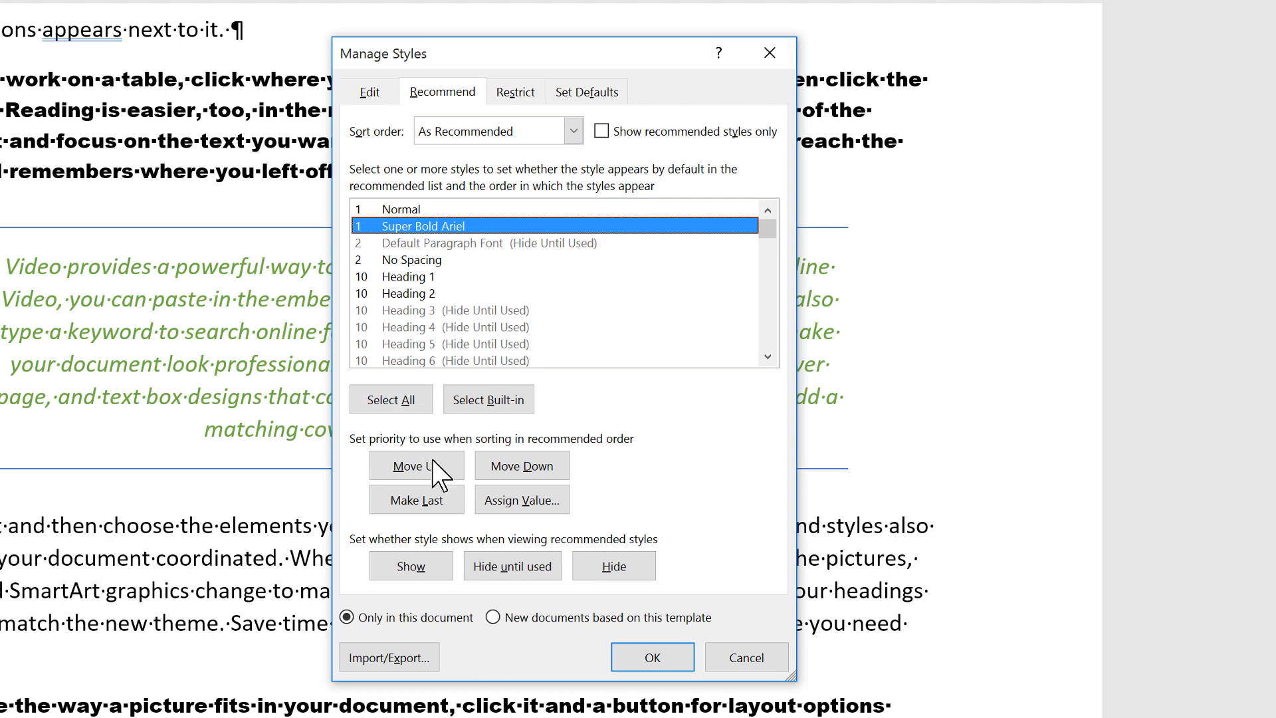
left_click(523, 467)
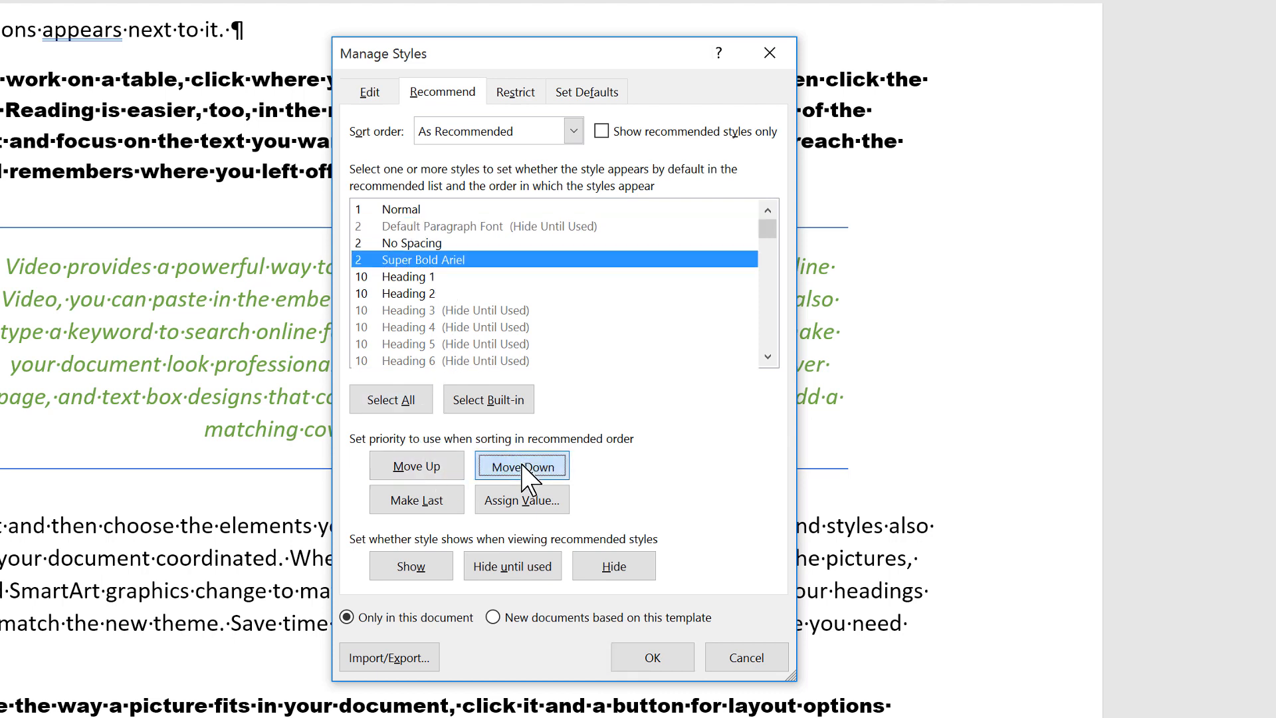
left_click(522, 466)
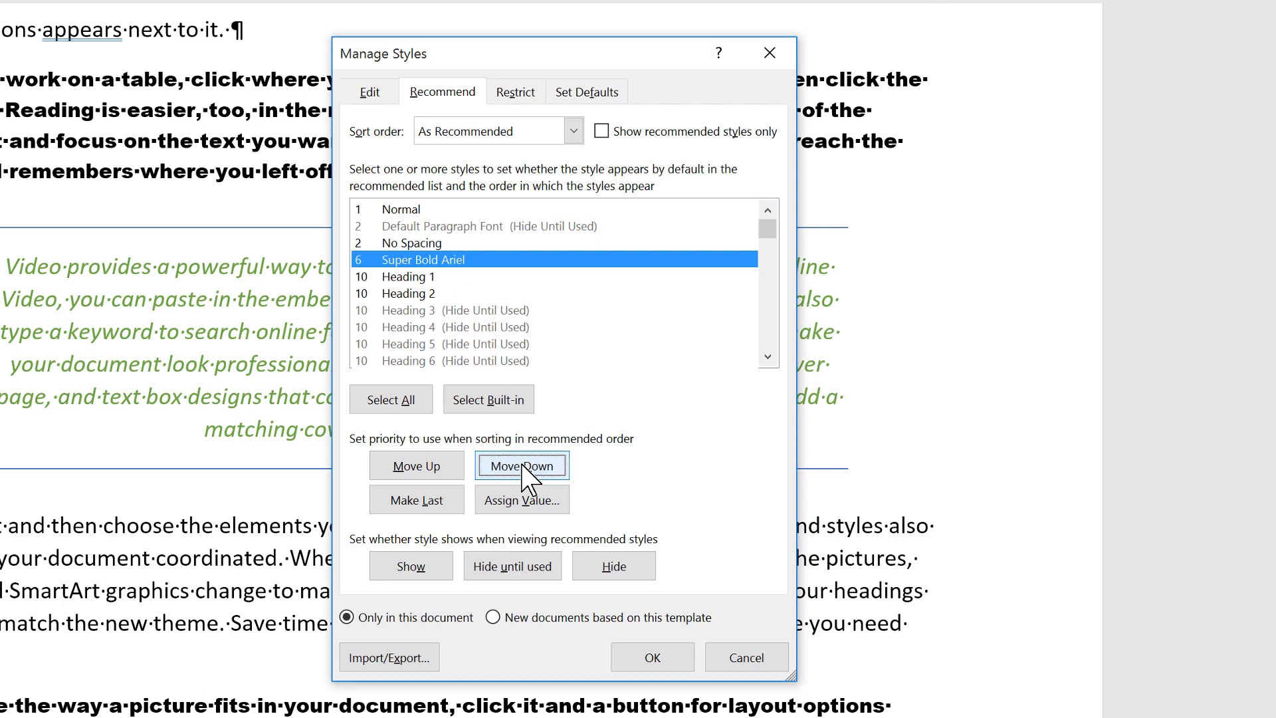
left_click(523, 467)
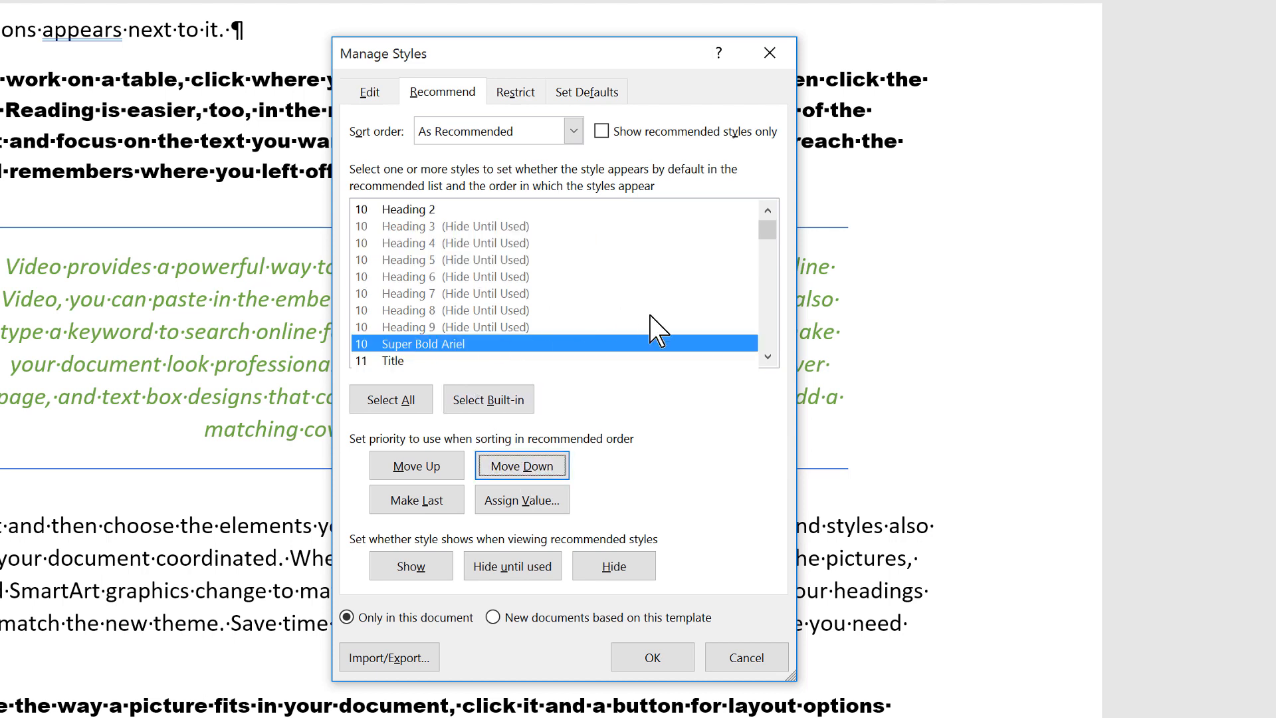
- Set the Subtle Emphasis style to always hidden among the recommended styles and accept the Manage Styles changes
left_click(771, 212)
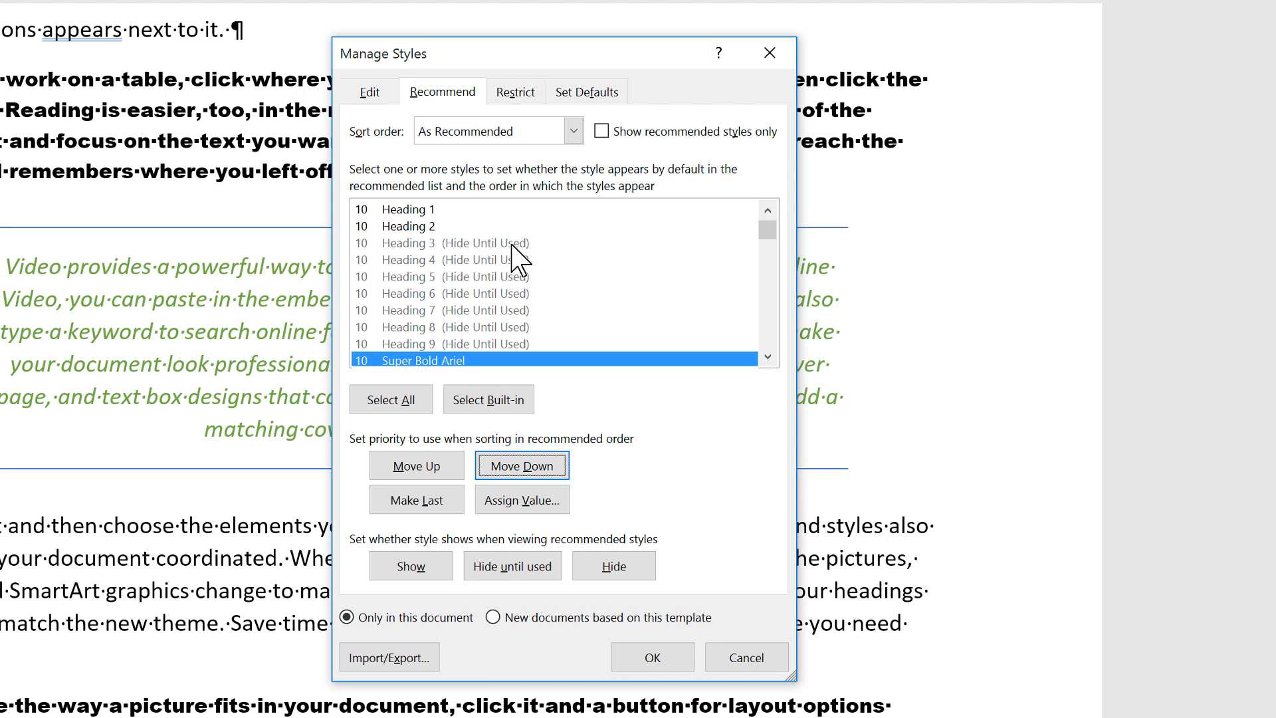
left_click(411, 244)
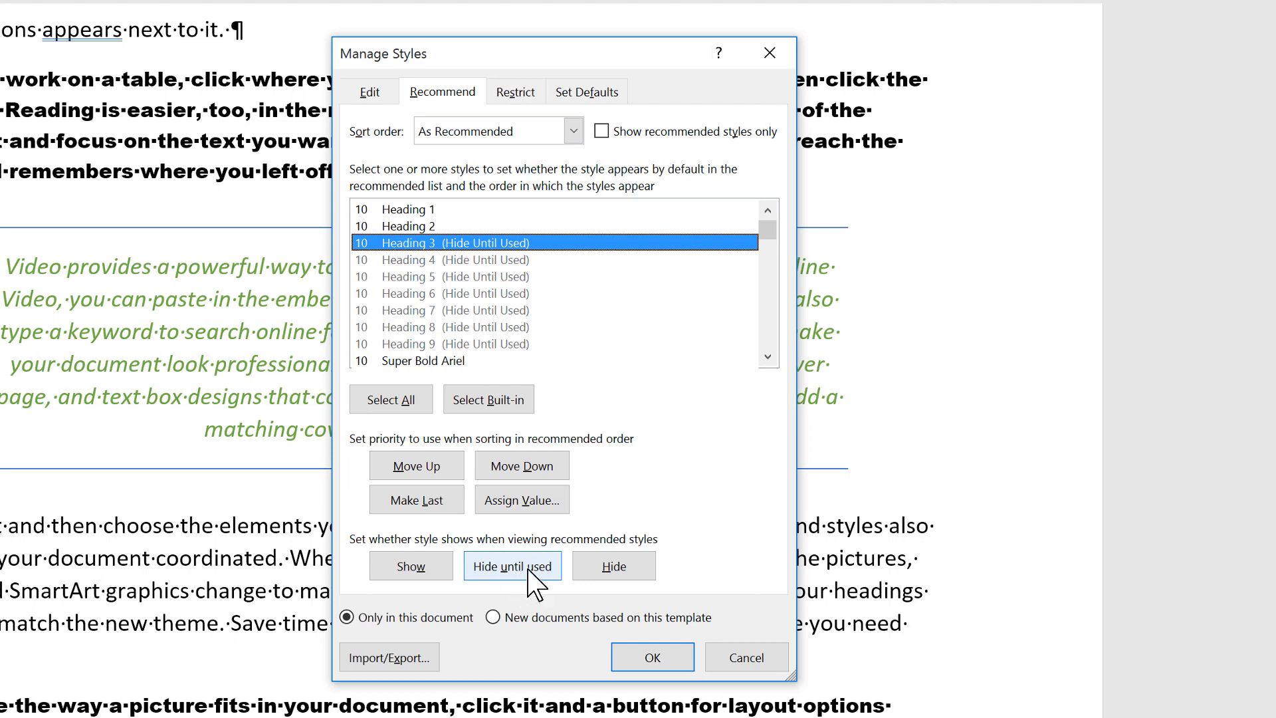
left_click(769, 357)
left_click(769, 357)
left_click(769, 357)
left_click(777, 357)
left_click(777, 357)
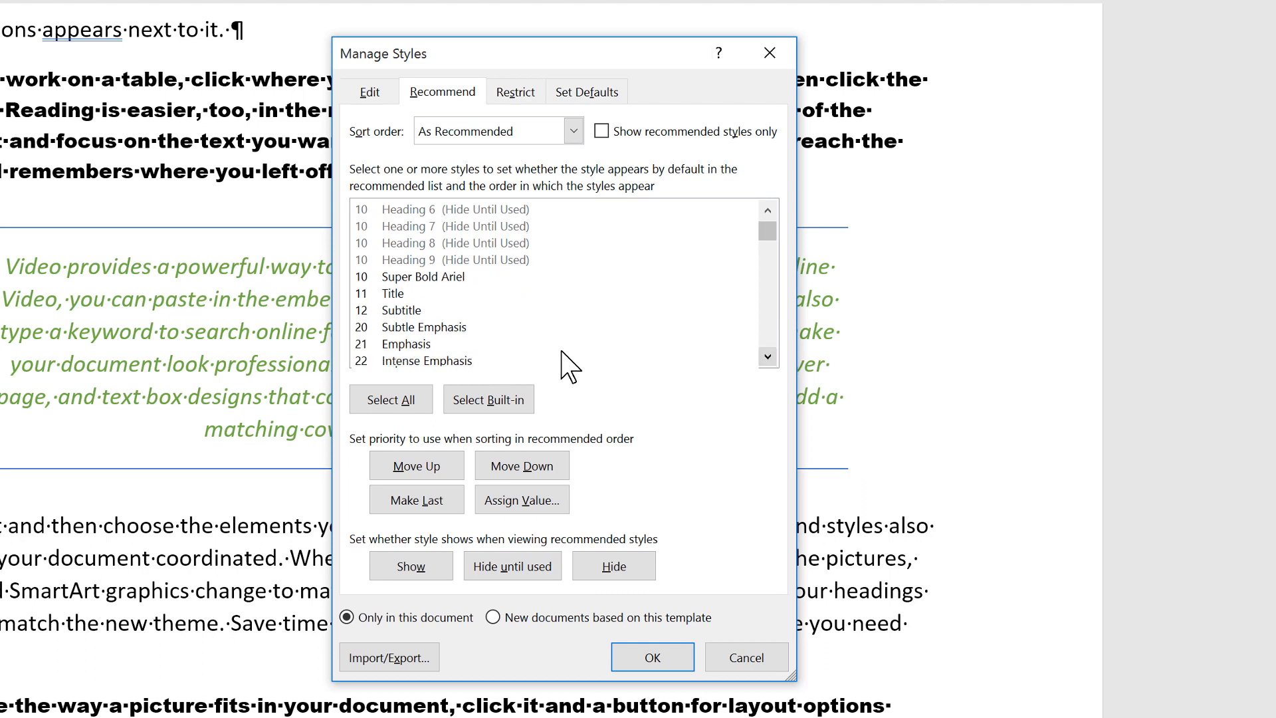
left_click(402, 328)
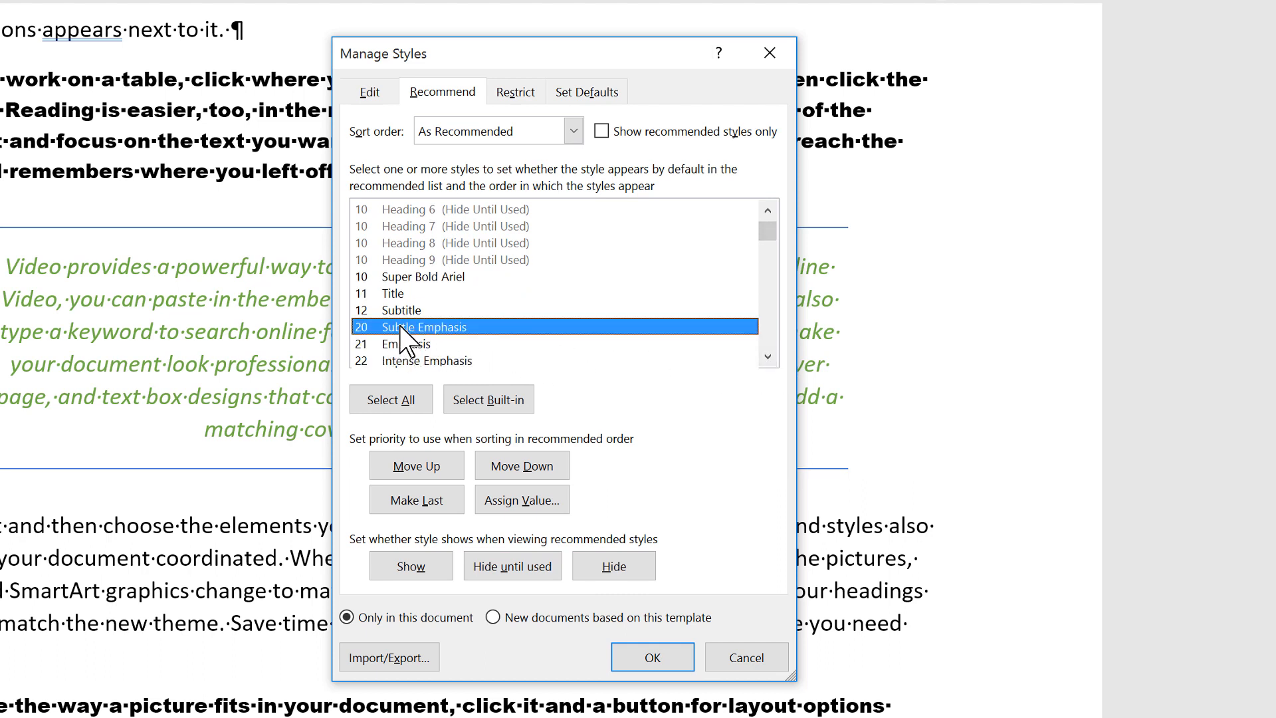
left_click(623, 567)
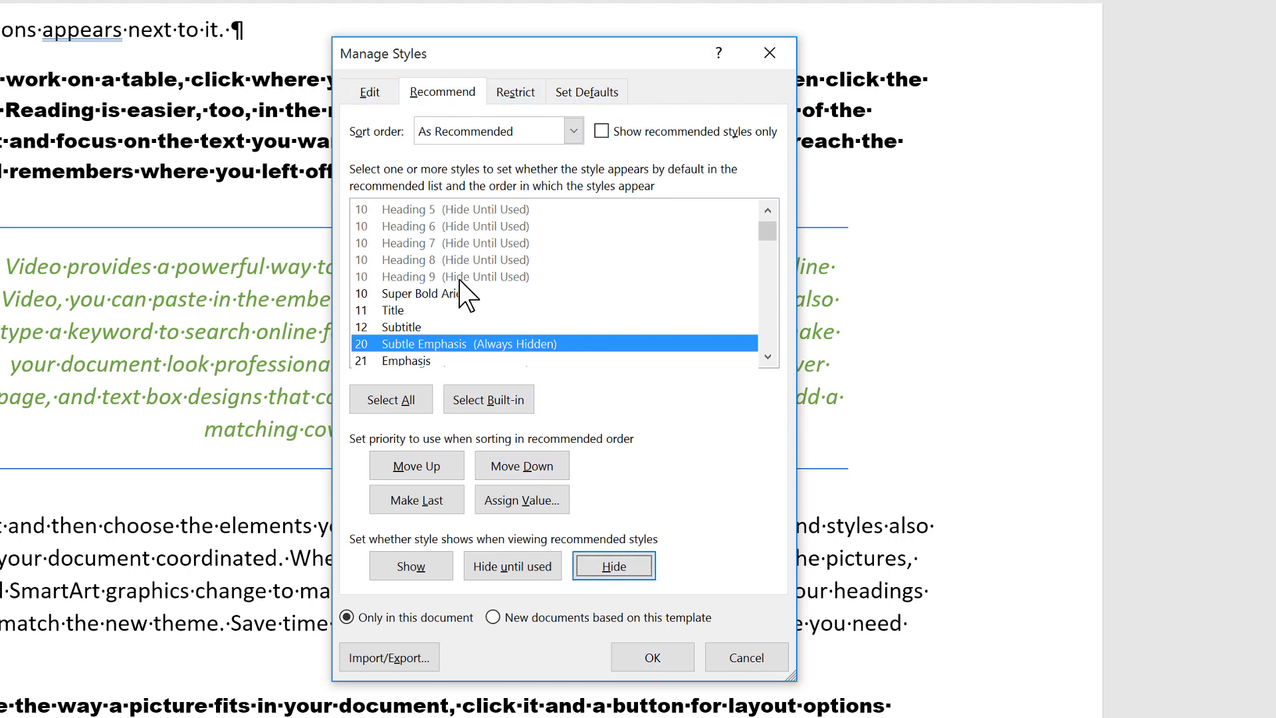
left_click(653, 658)
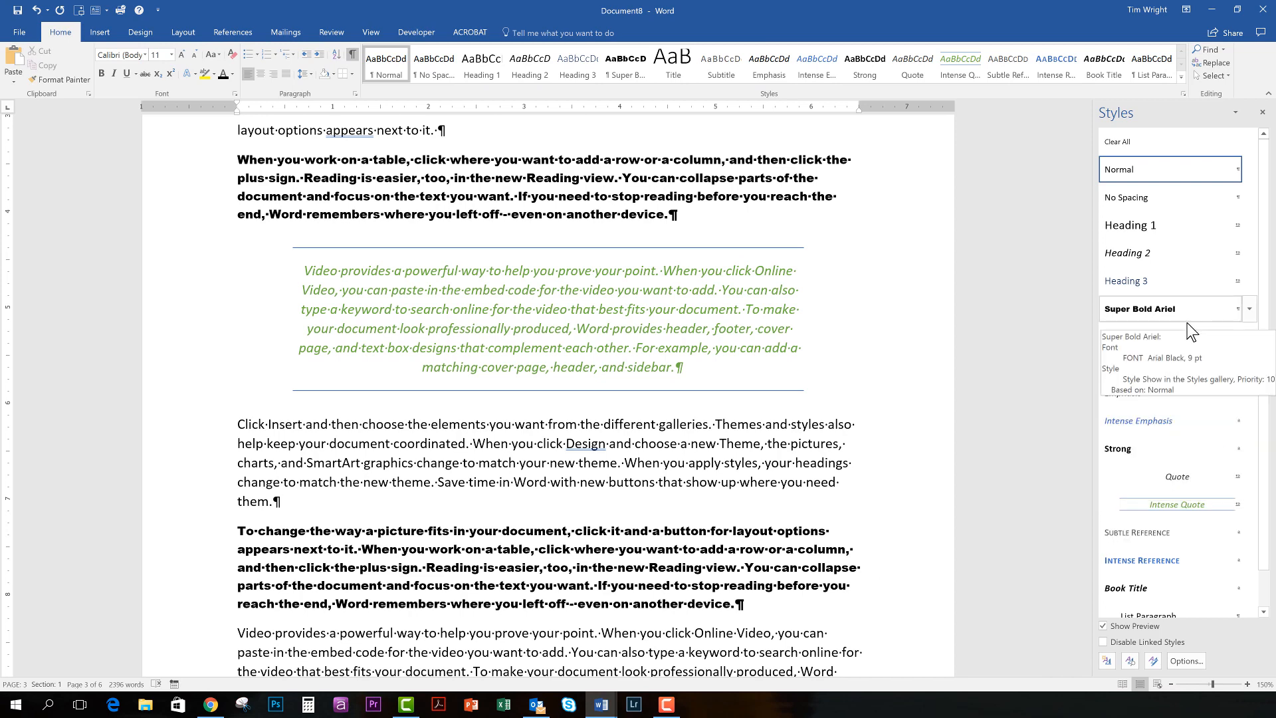
- Set the style pane options to show only the styles in the current document
left_click(1182, 660)
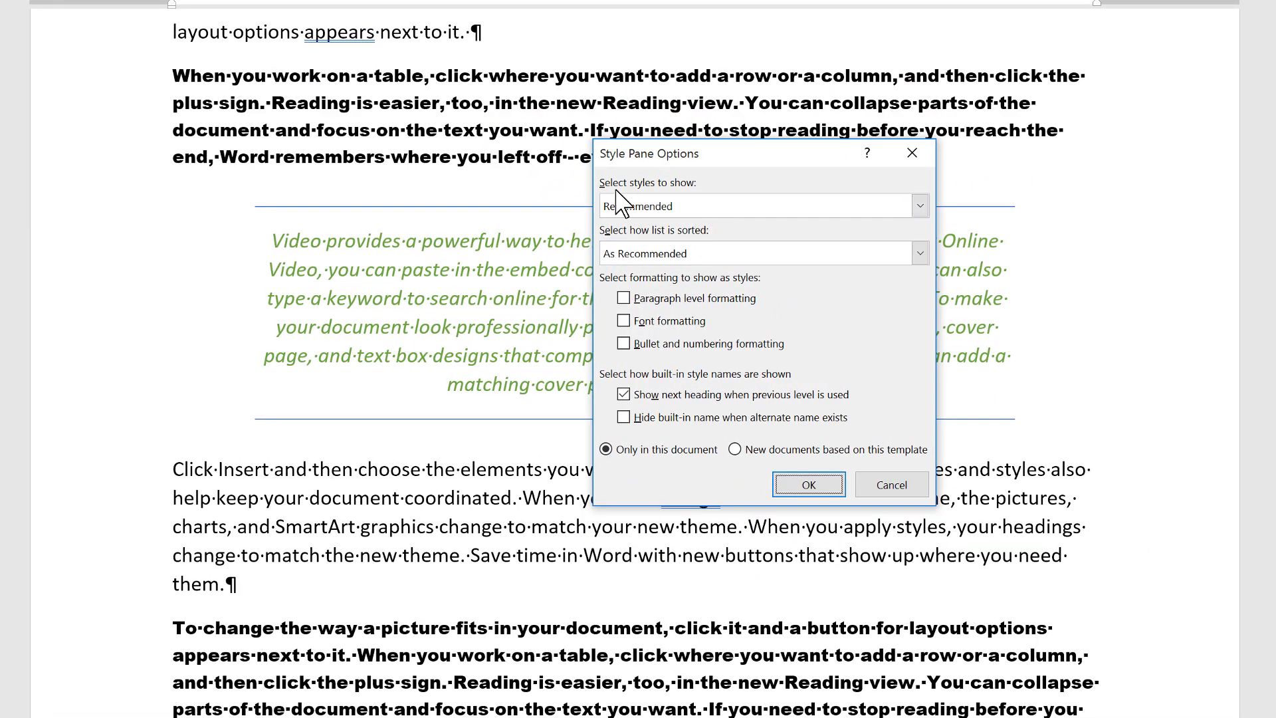
left_click(922, 208)
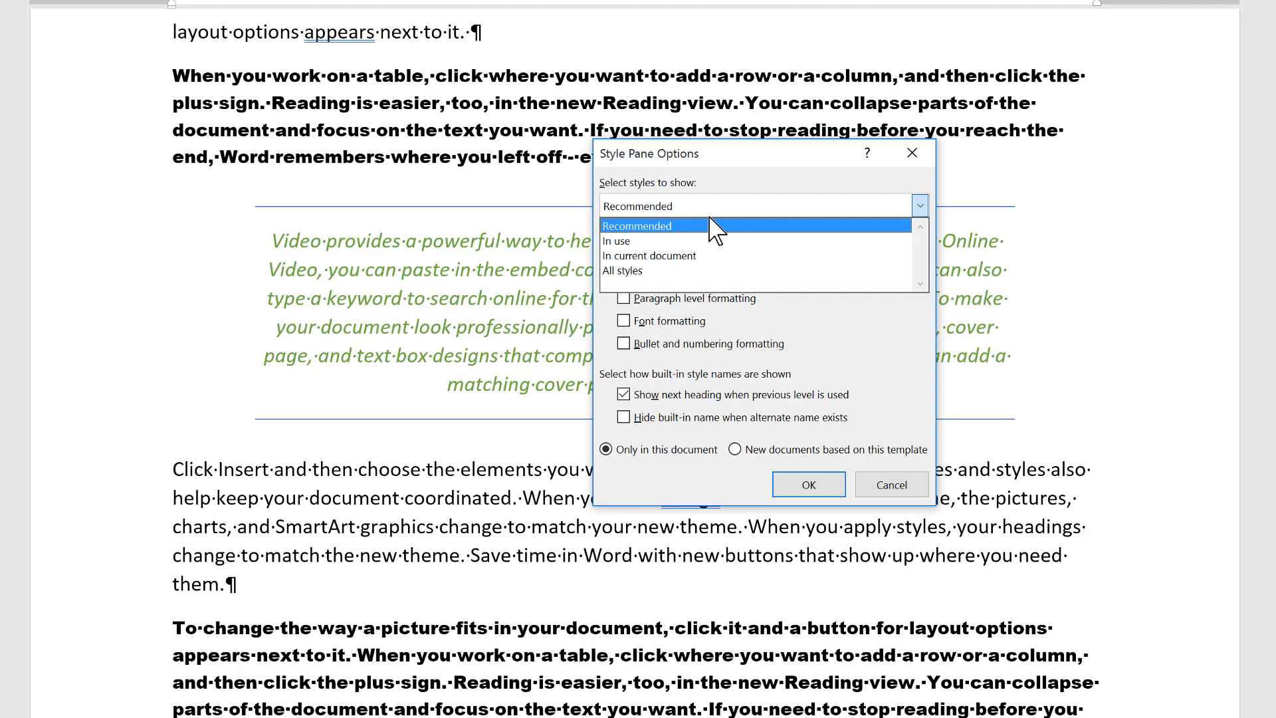
left_click(665, 257)
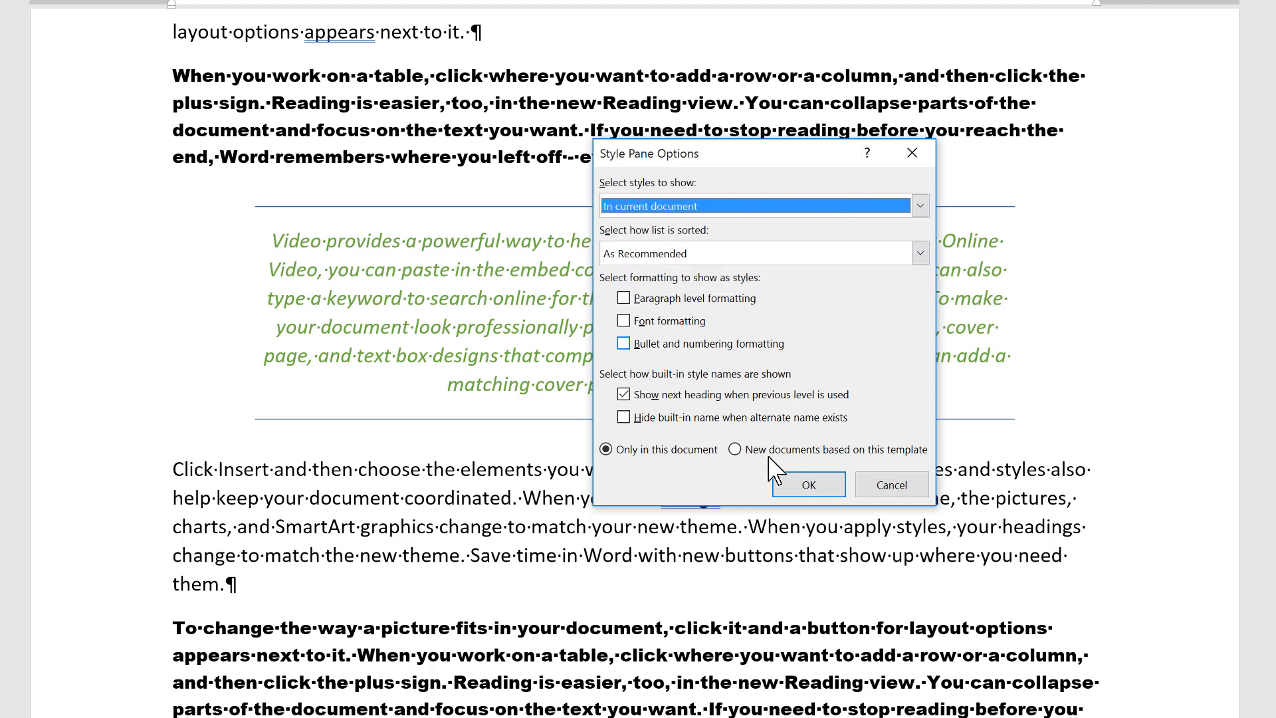
left_click(808, 488)
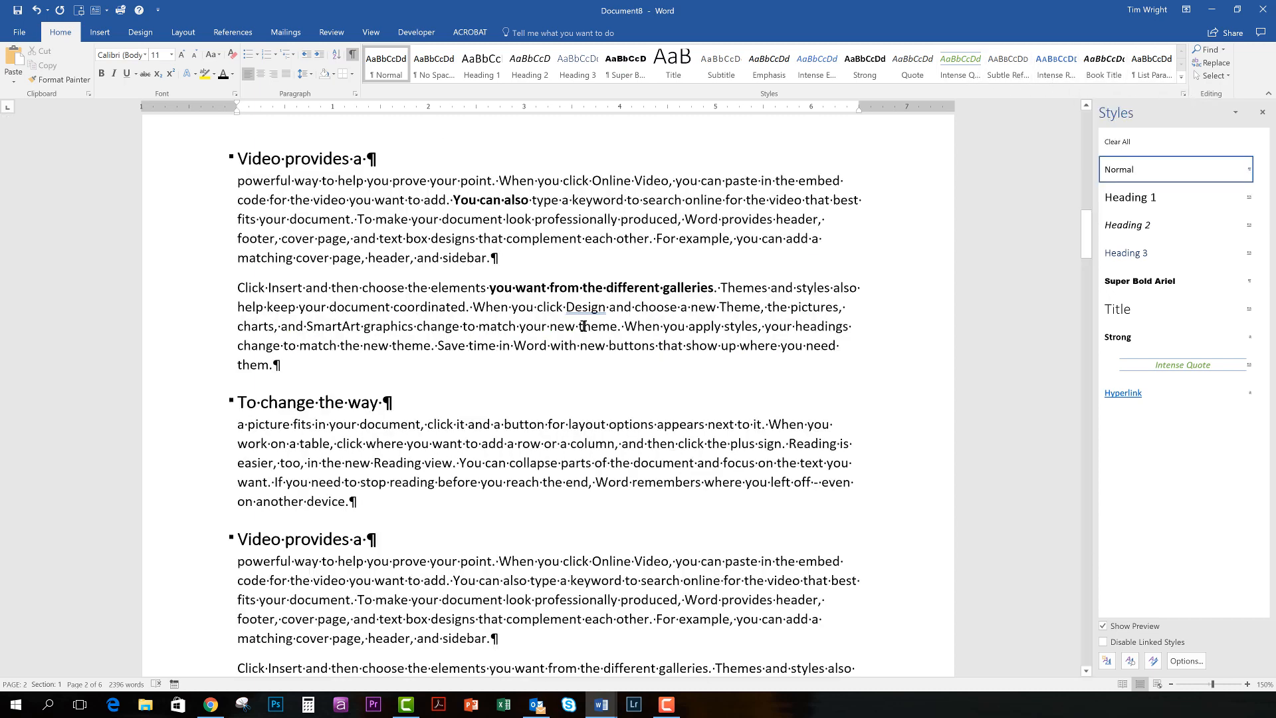
- Check which style is applied to the document title on page 1
scroll(583, 326, "up", 5)
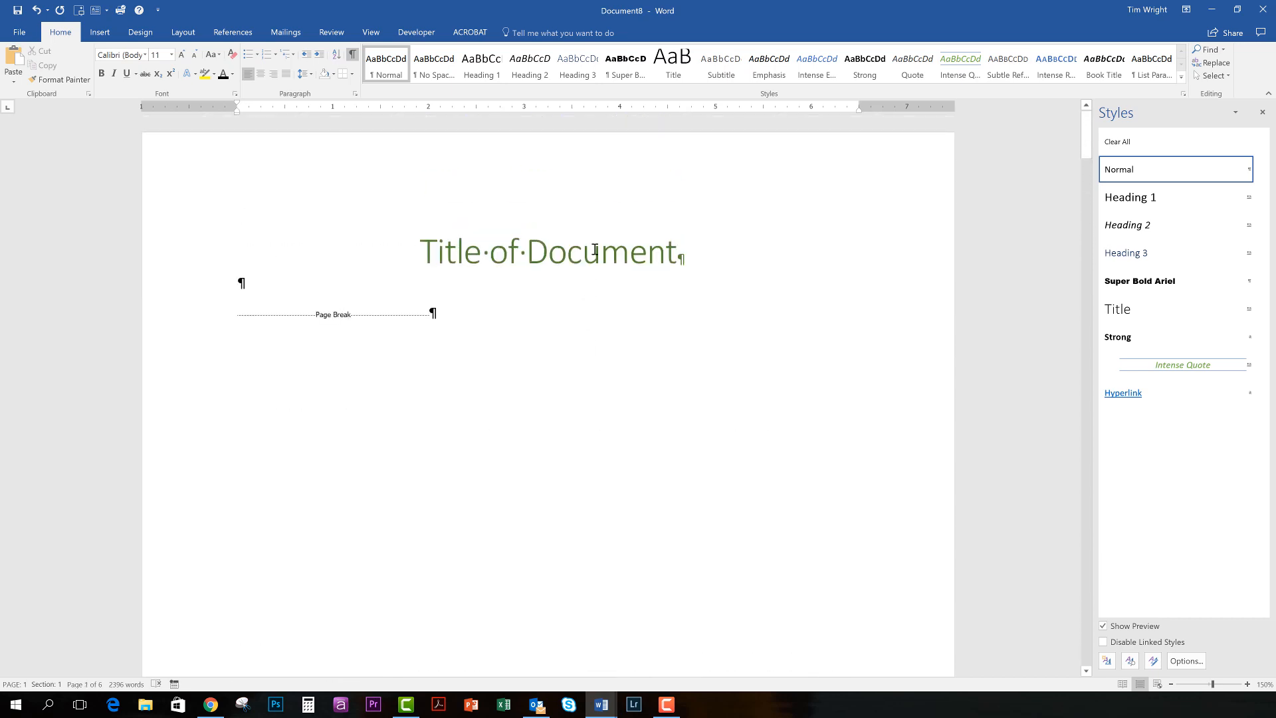
left_click(595, 250)
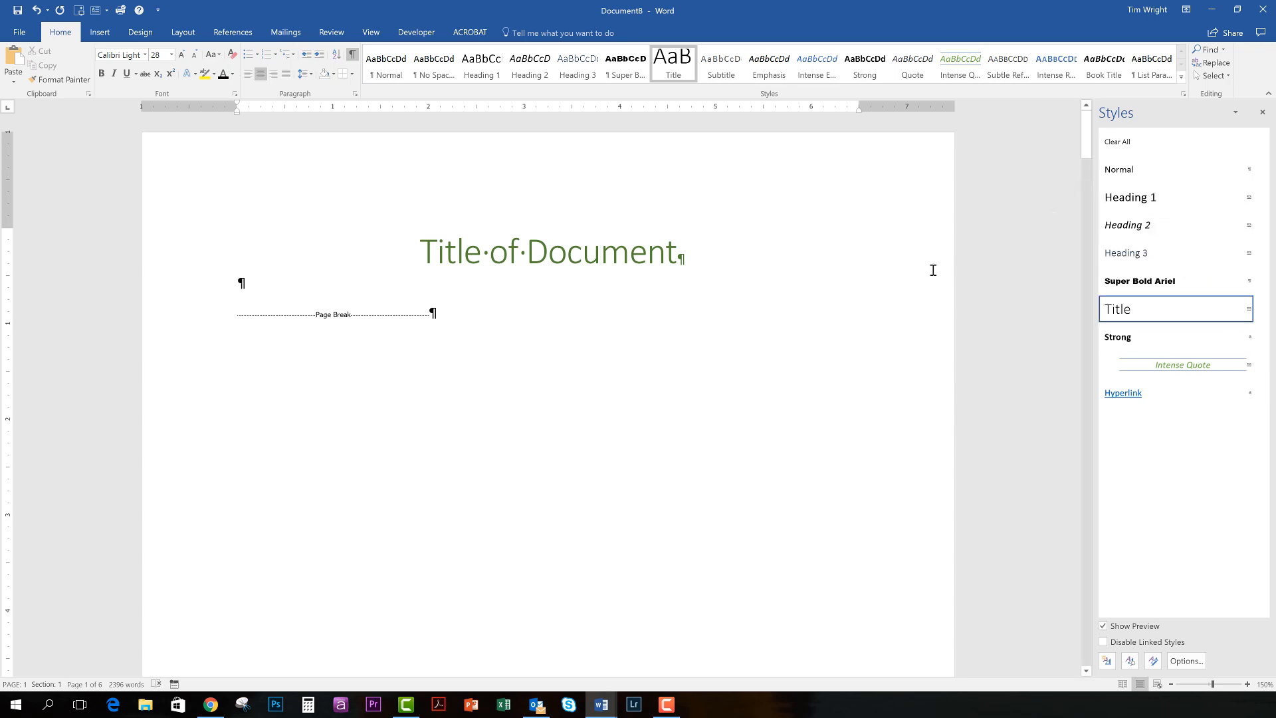
- Try clearing all formatting from the document title on page 1, and undo the change
left_click(551, 255)
left_click(578, 252)
left_click(430, 251)
triple_click(547, 251)
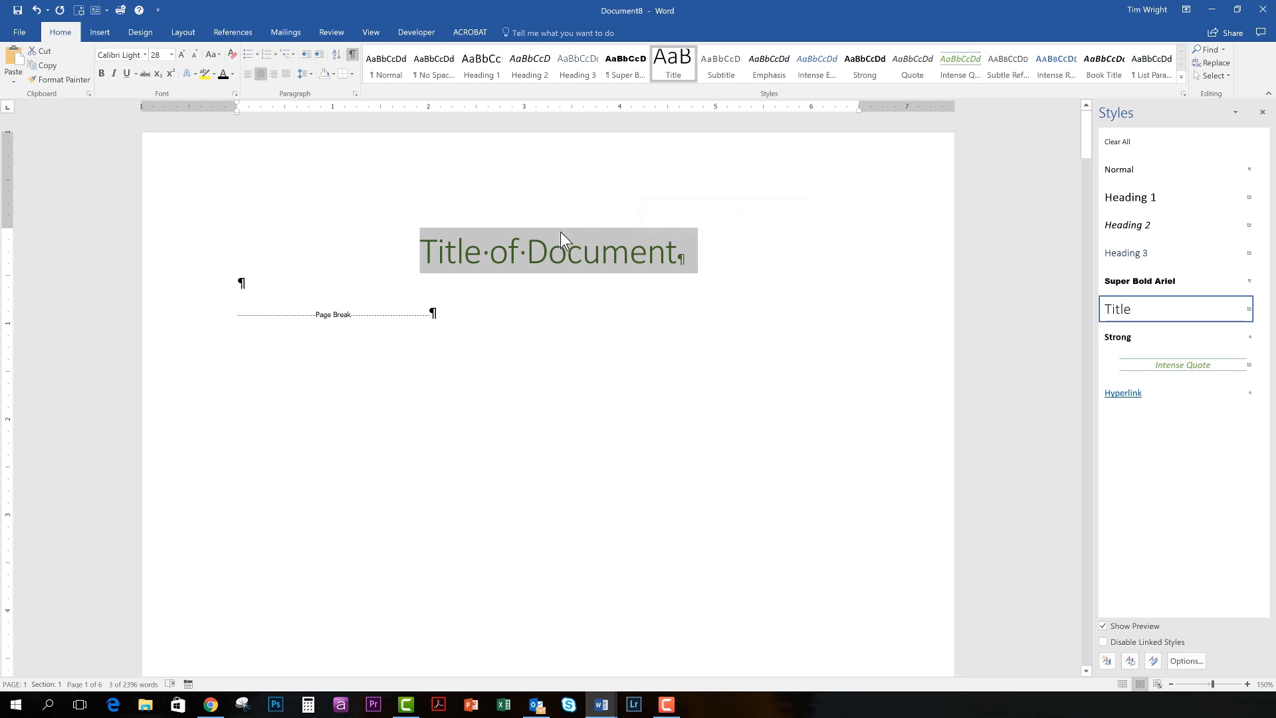
left_click(1182, 75)
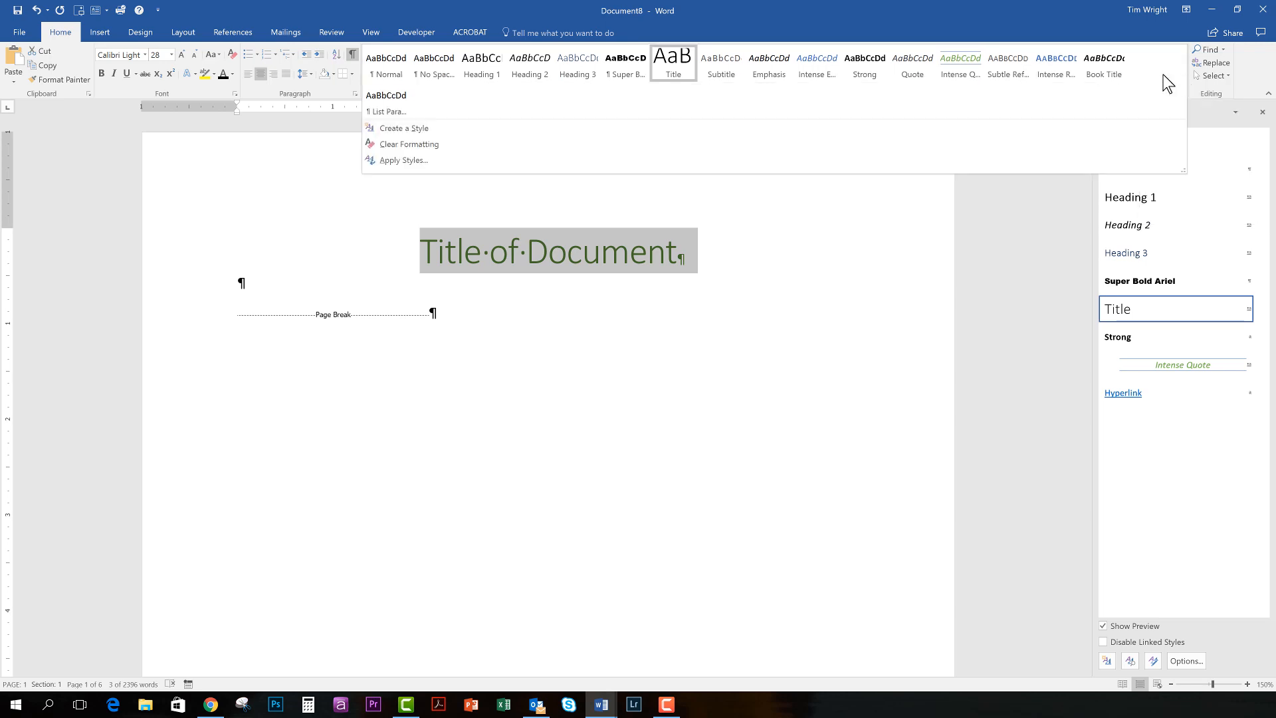
left_click(413, 145)
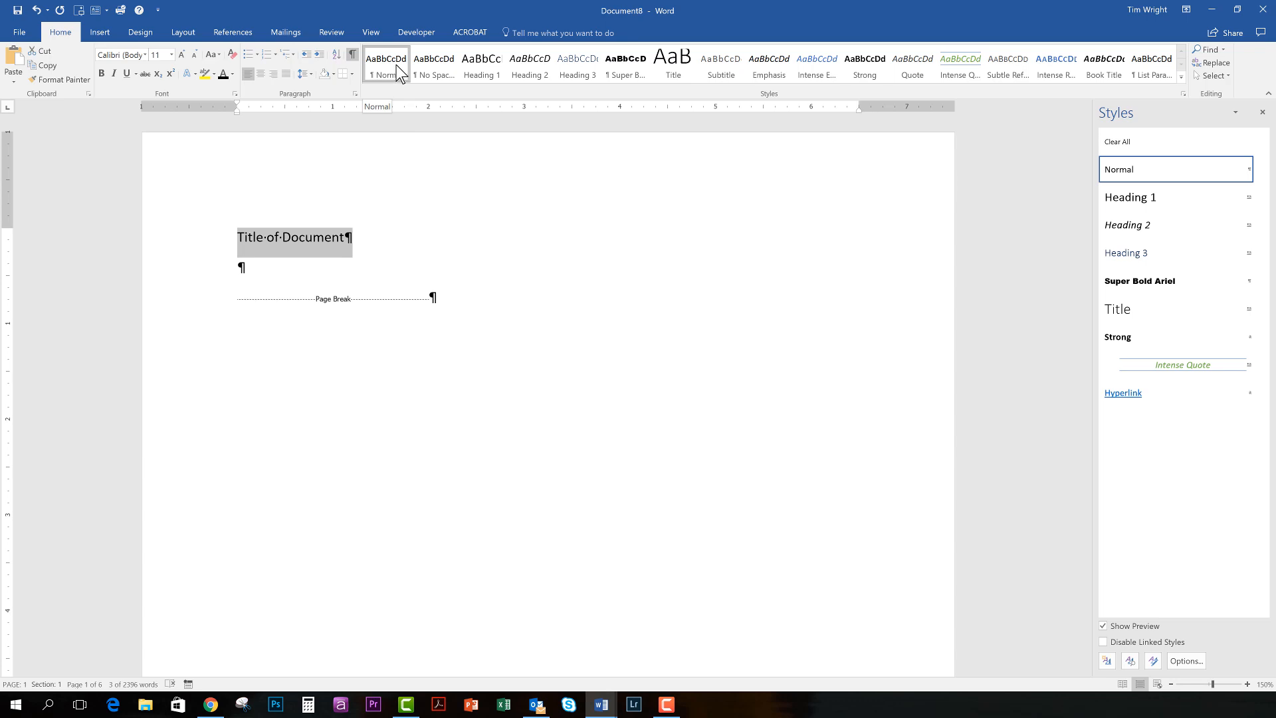
key("ctrl+z")
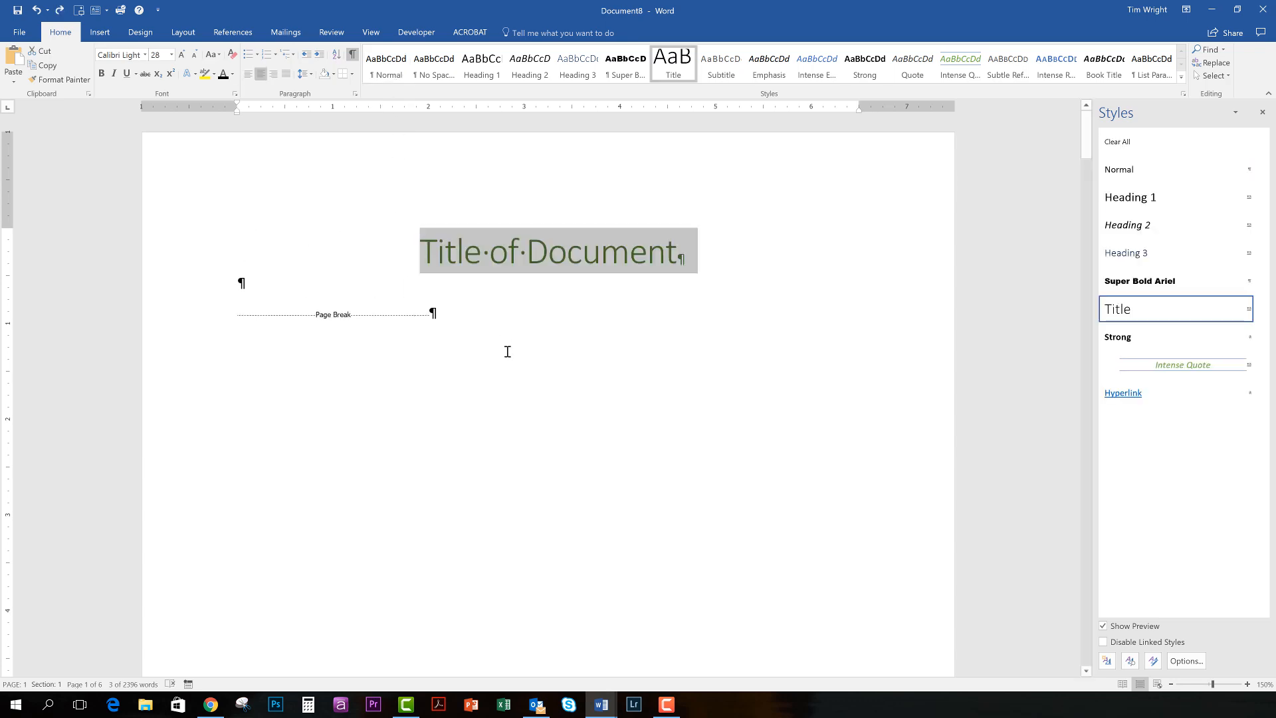
- Examine the styled headings and paragraphs from page 2 through the bold paragraph and green quote on page 3
scroll(507, 346, "down", 10)
scroll(506, 369, "down", 20)
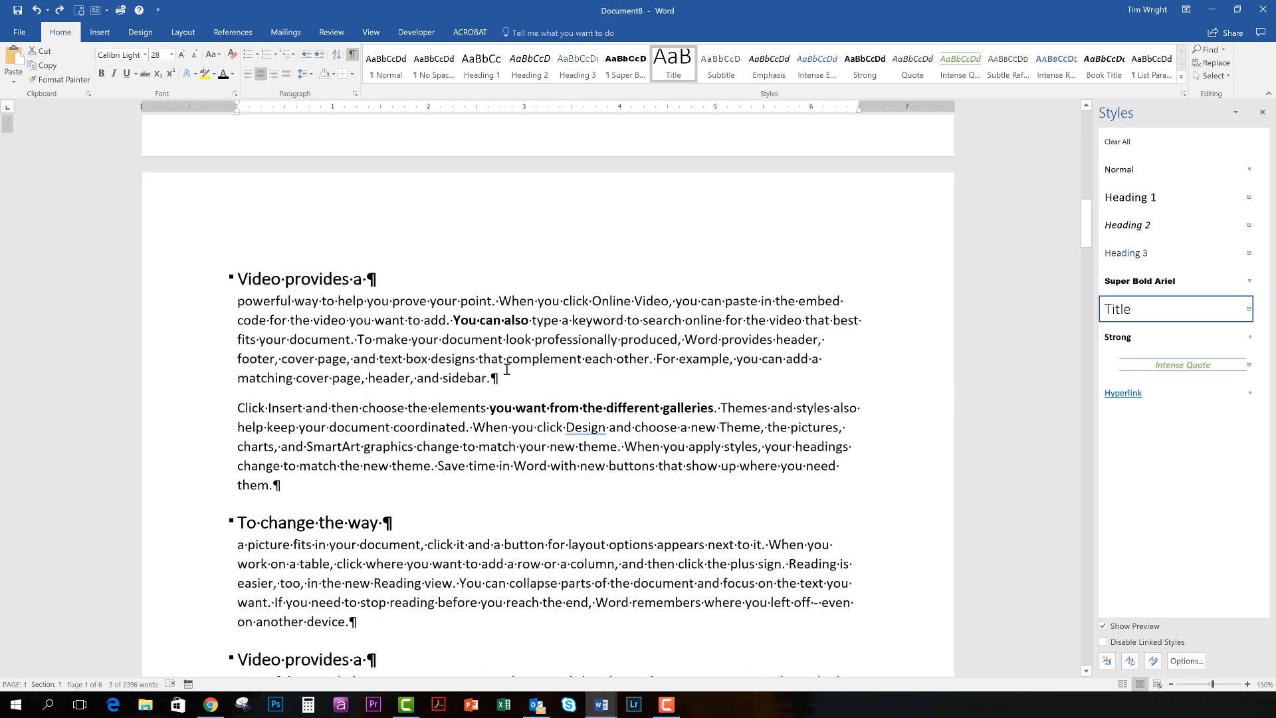
scroll(507, 369, "down", 1)
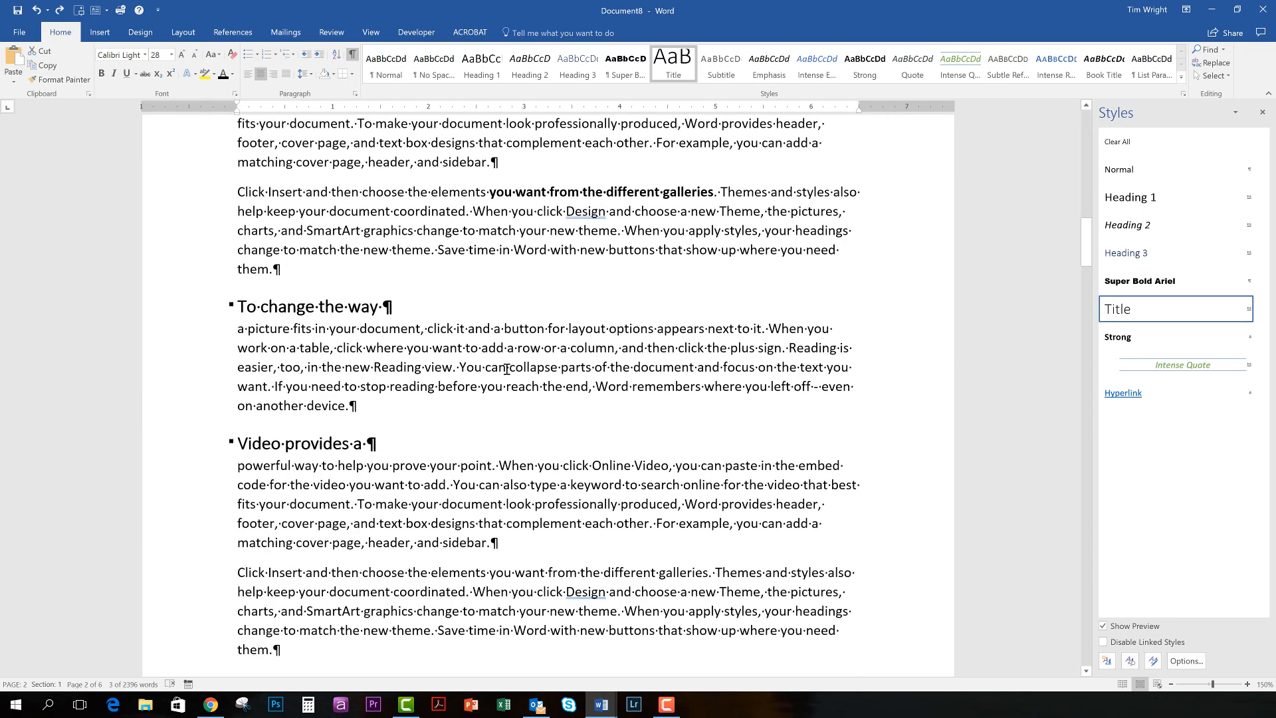
scroll(506, 369, "down", 3)
scroll(507, 368, "down", 5)
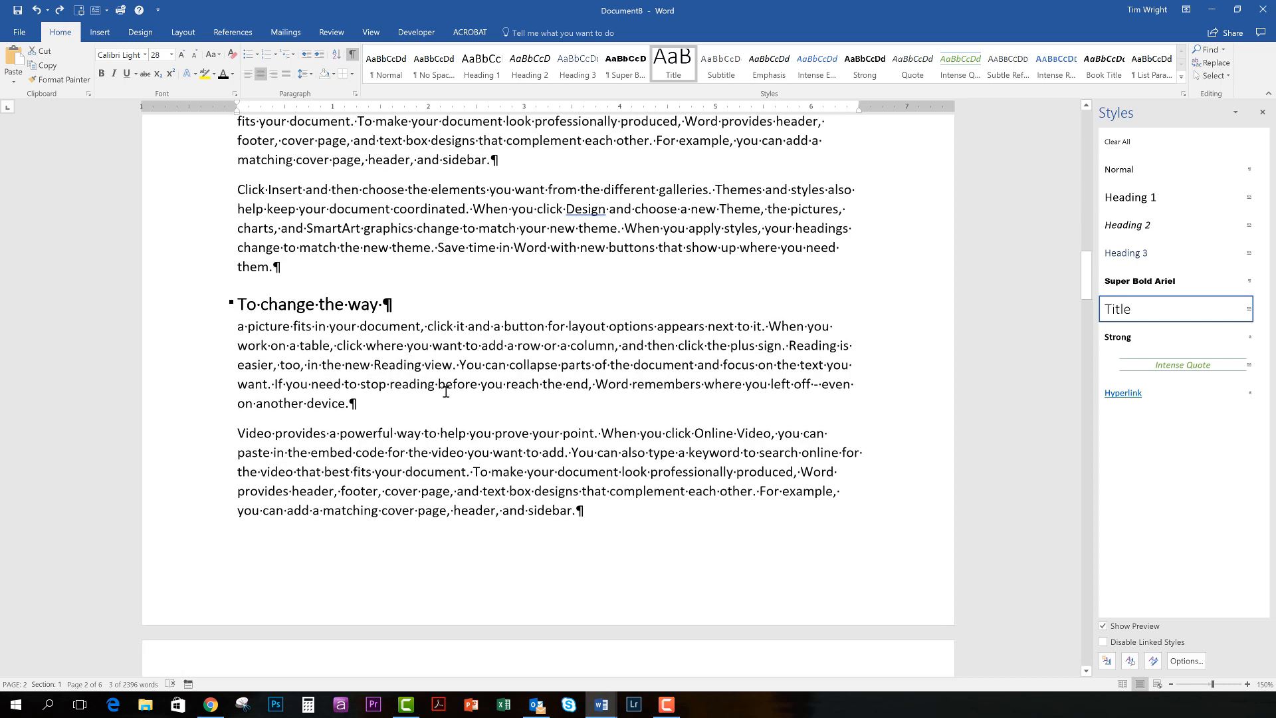
scroll(446, 392, "down", 10)
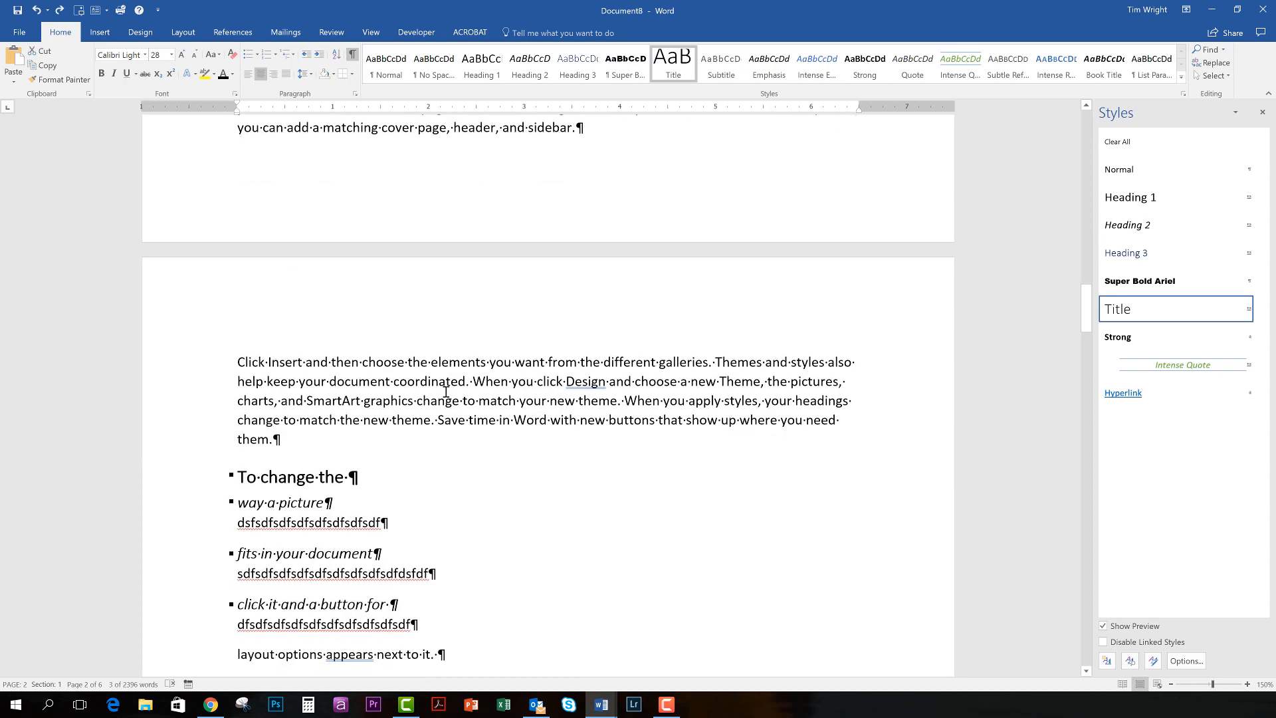
scroll(446, 391, "down", 6)
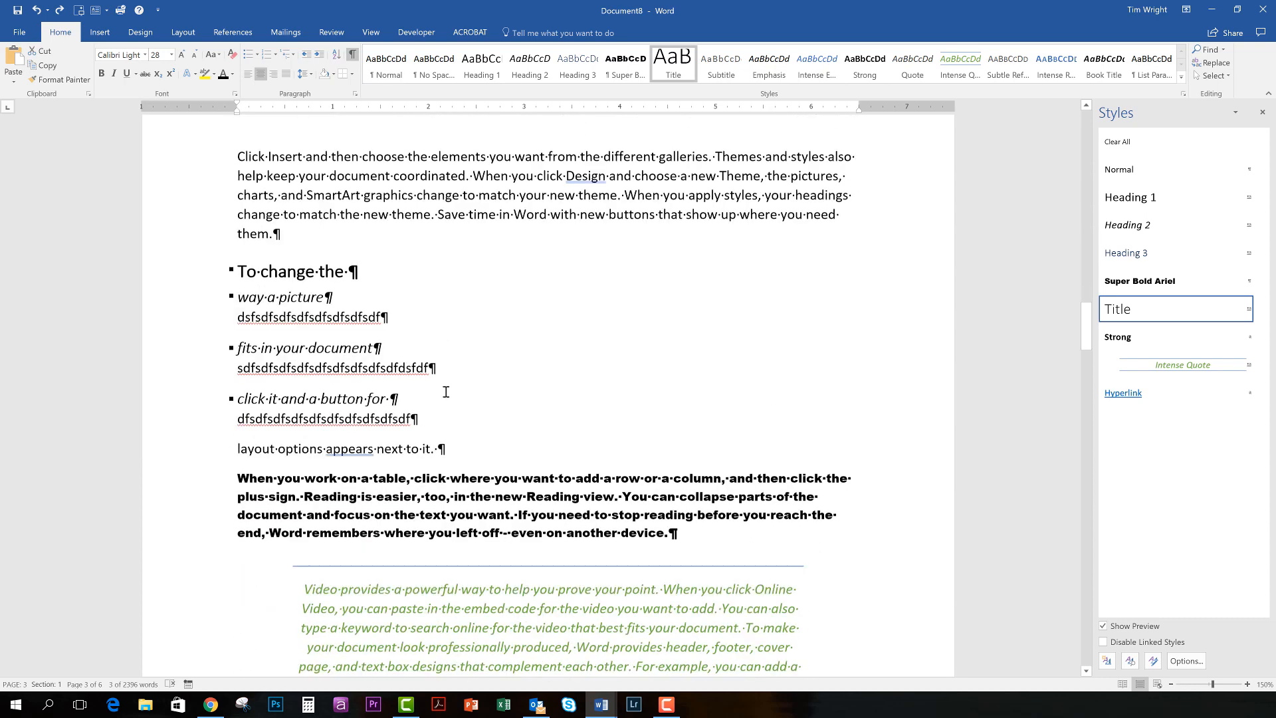